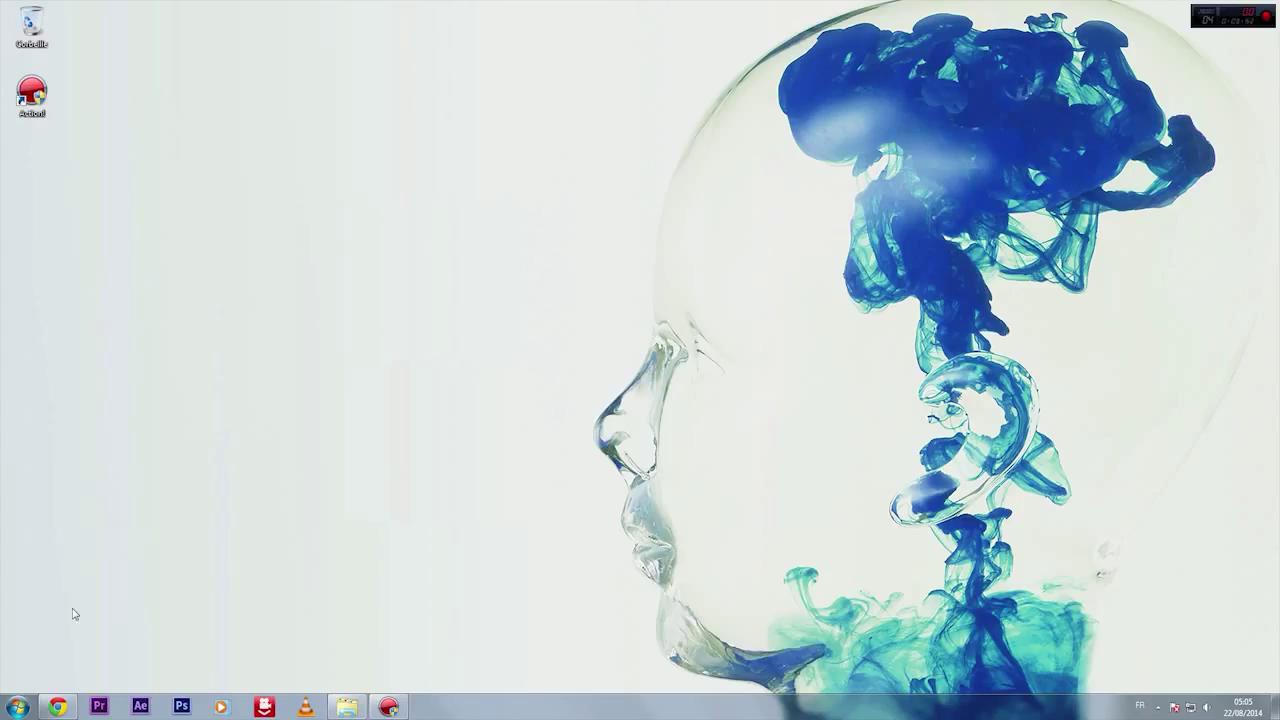
Open Chrome and go to socialshaker.com.
click(58, 707)
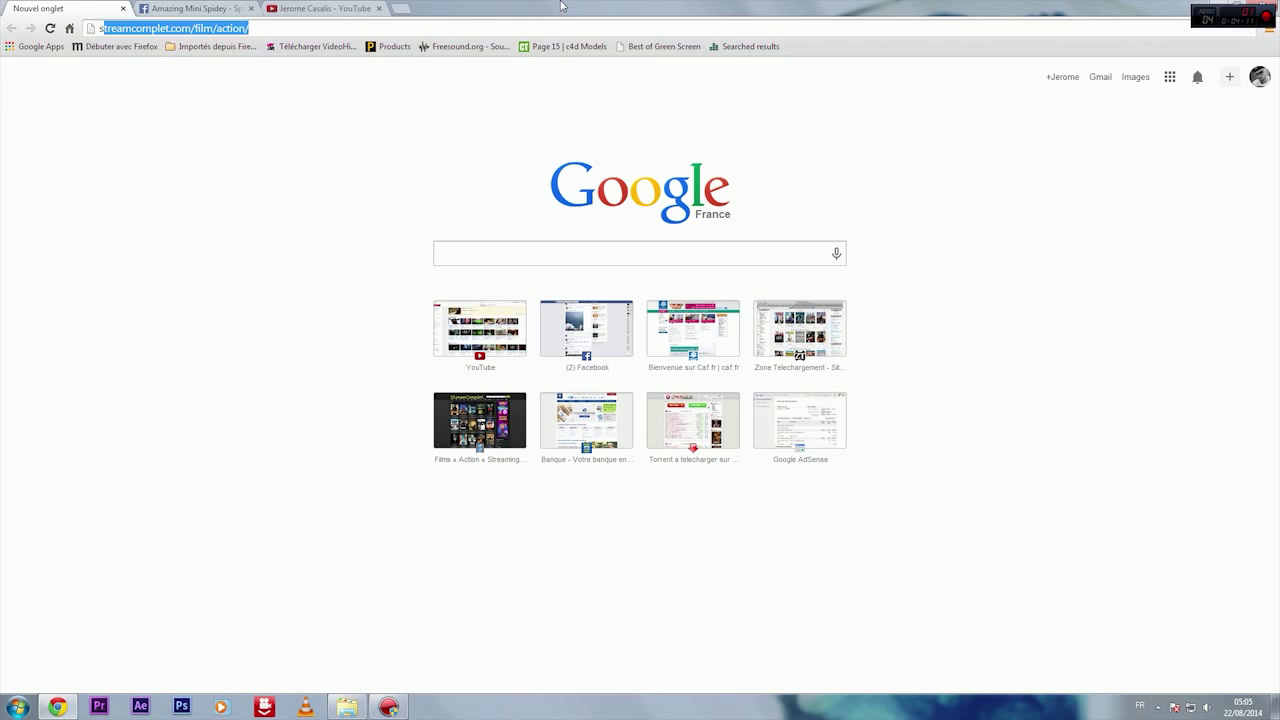
text(socialshaker.)
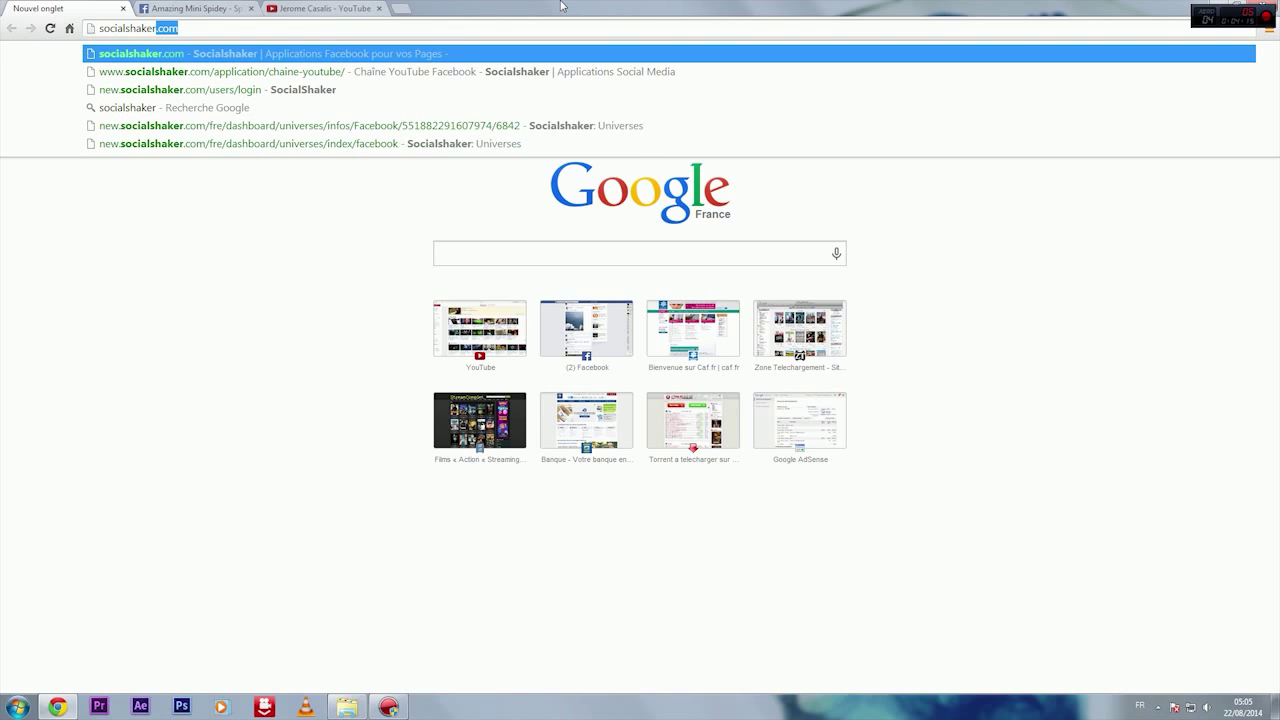
text(com)
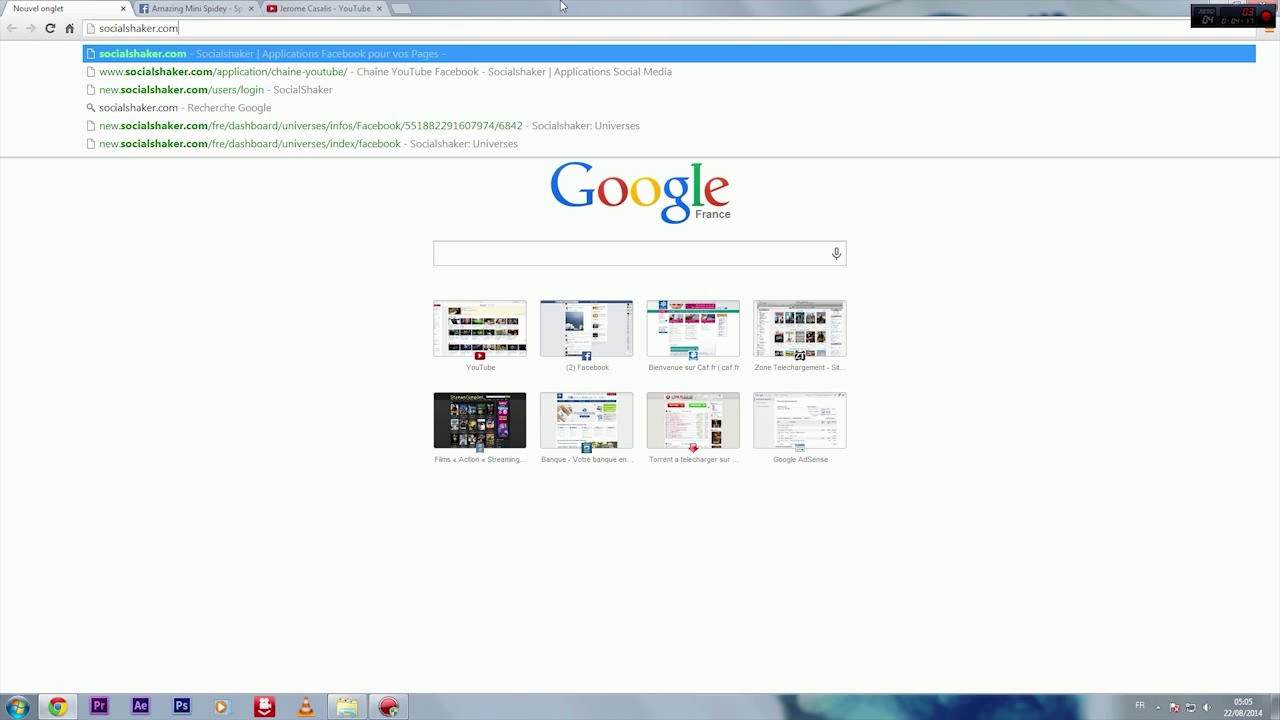
key(Return)
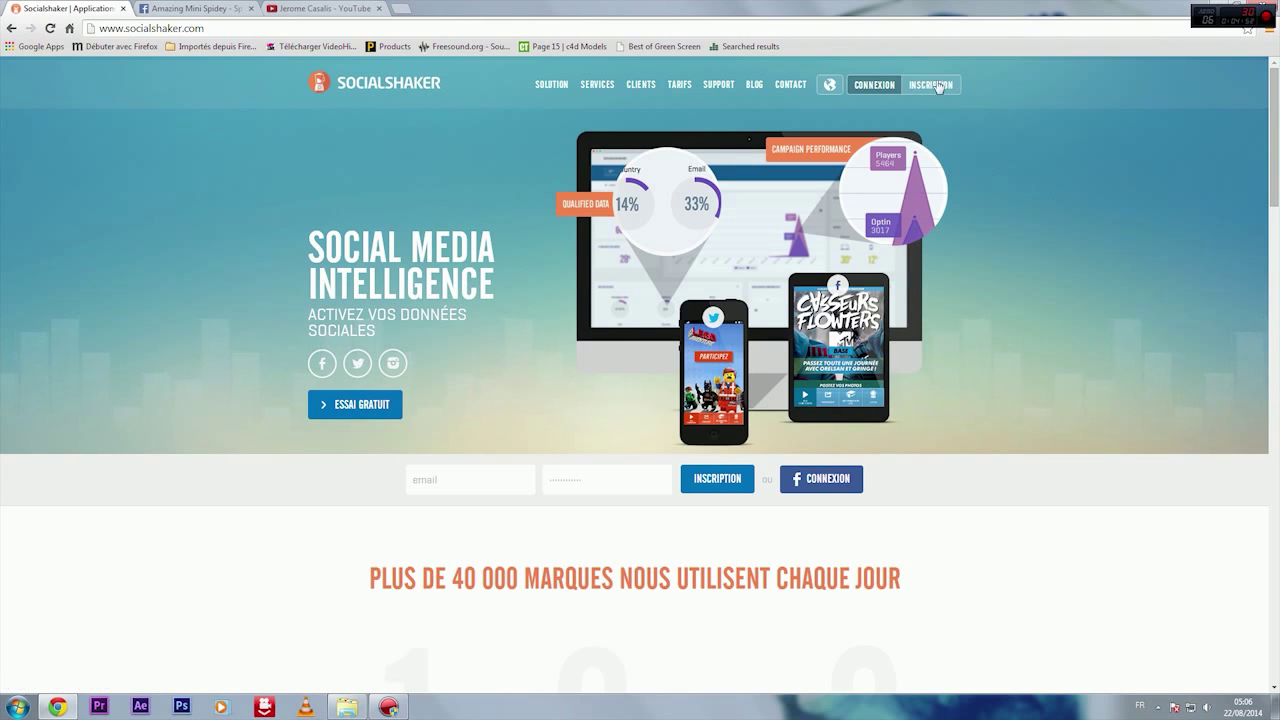
Open the SocialShaker registration form, go through its name, email and password fields, and choose Français as the language.
click(716, 479)
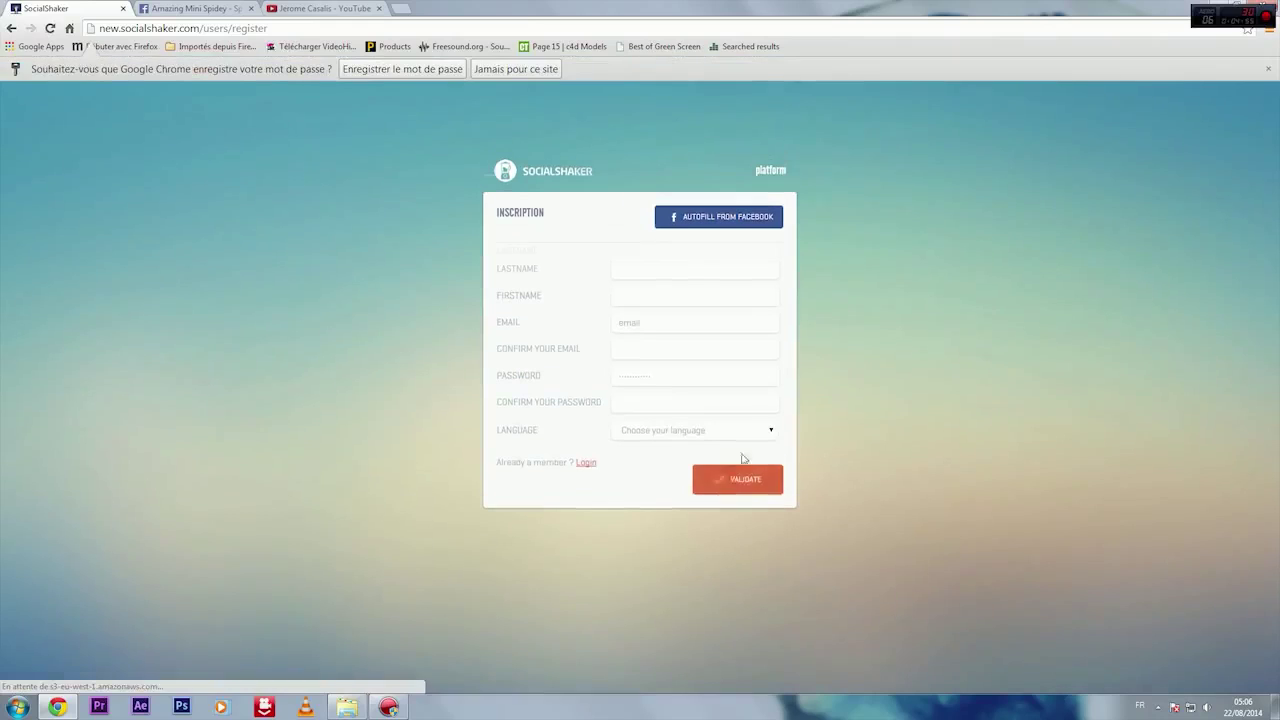
click(688, 267)
click(665, 293)
click(676, 322)
click(683, 349)
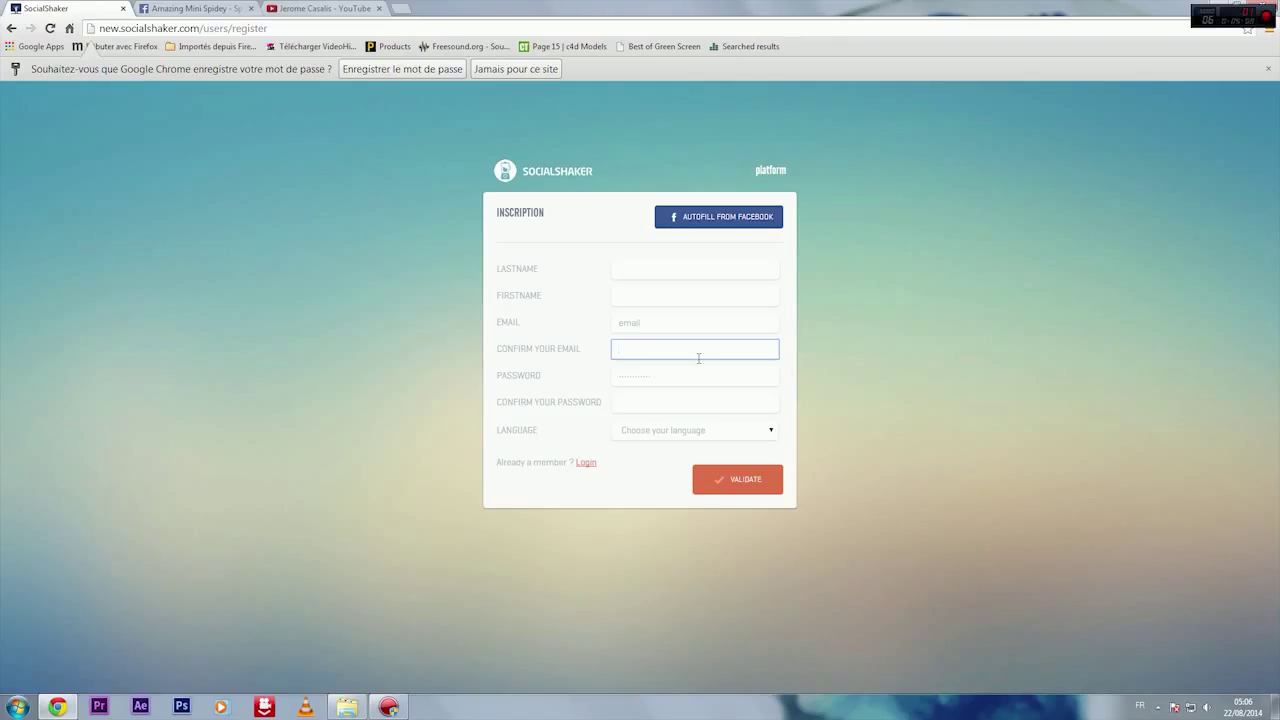
click(649, 377)
click(645, 403)
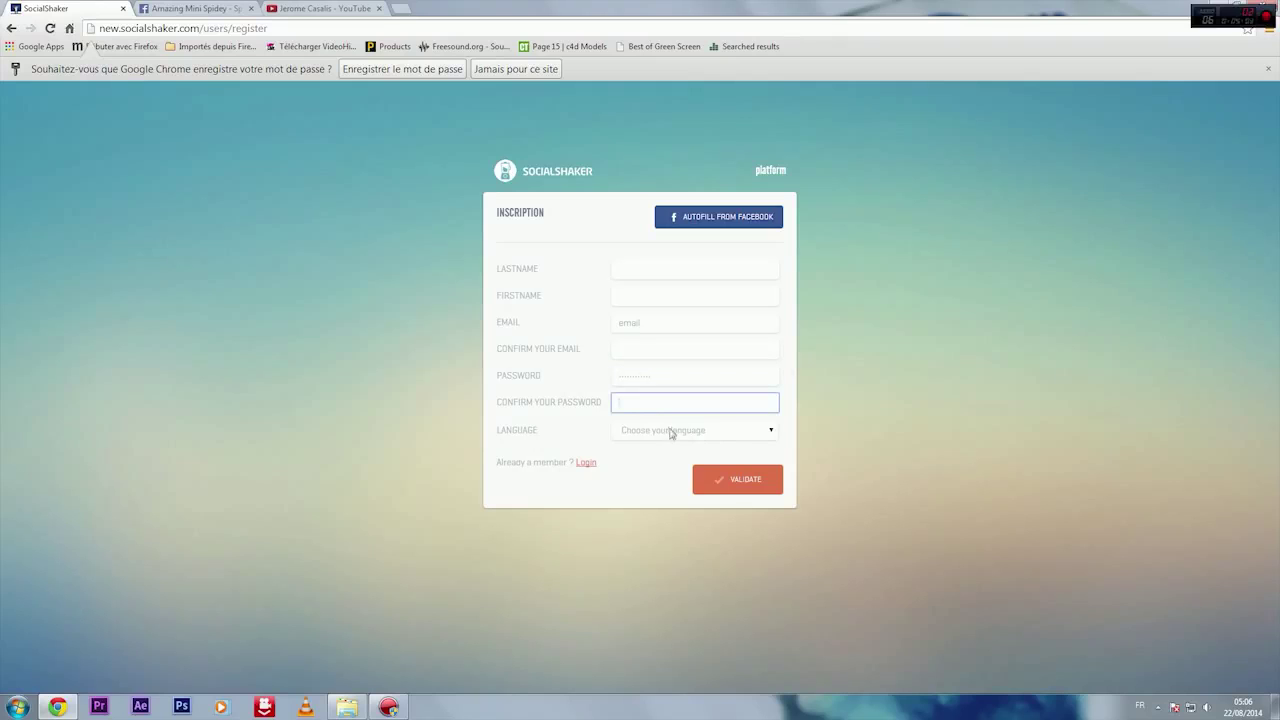
click(672, 432)
click(664, 457)
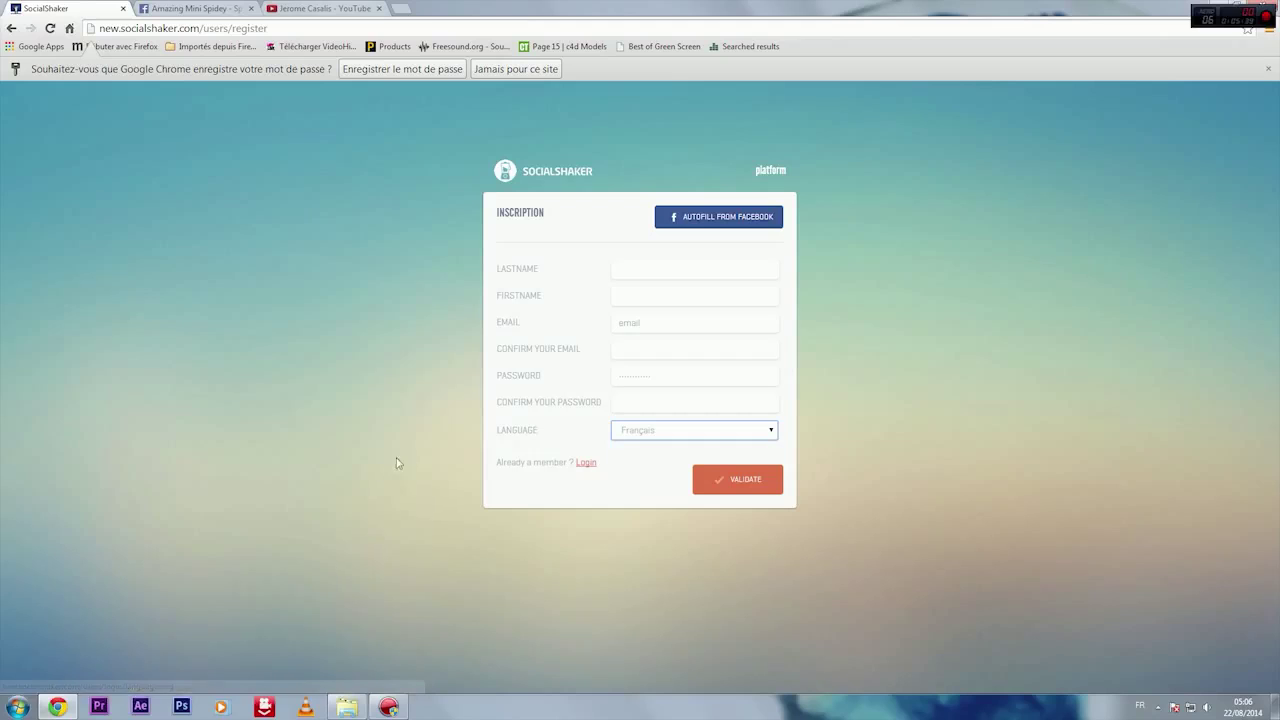
Log in as an existing member with the account email and password, and dismiss the offer to save the password.
click(588, 465)
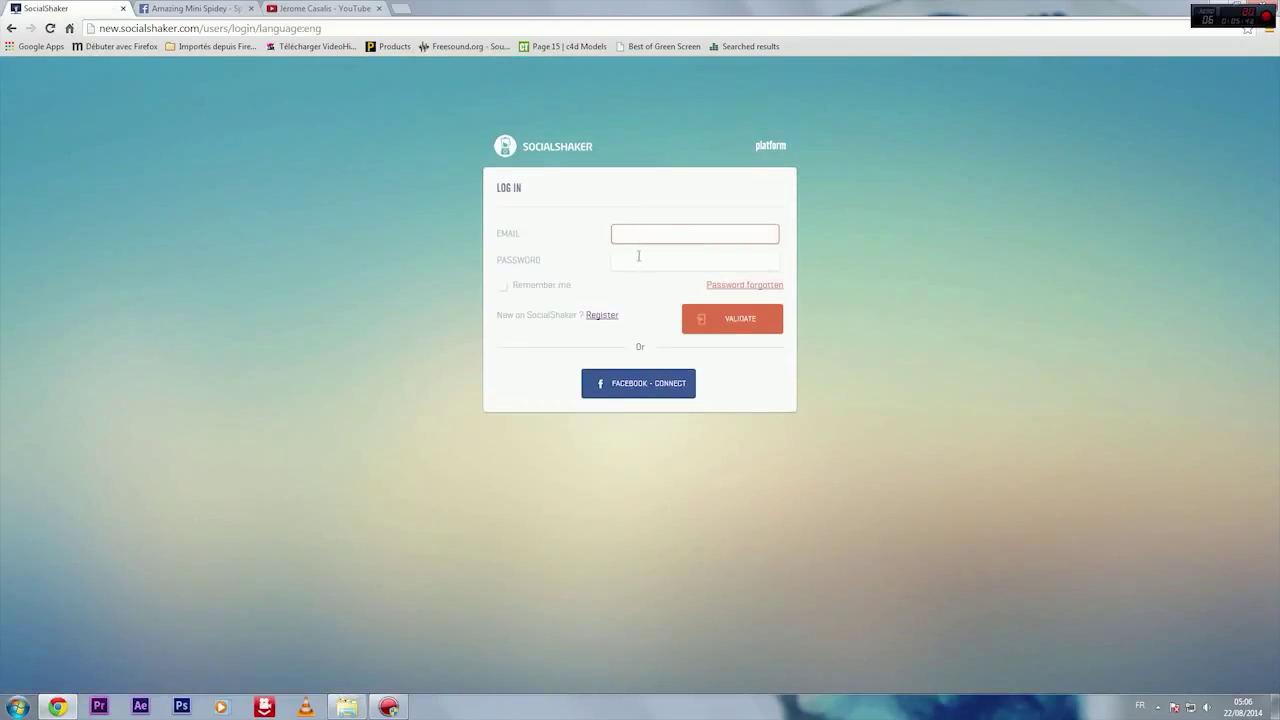
click(668, 233)
click(676, 253)
click(677, 259)
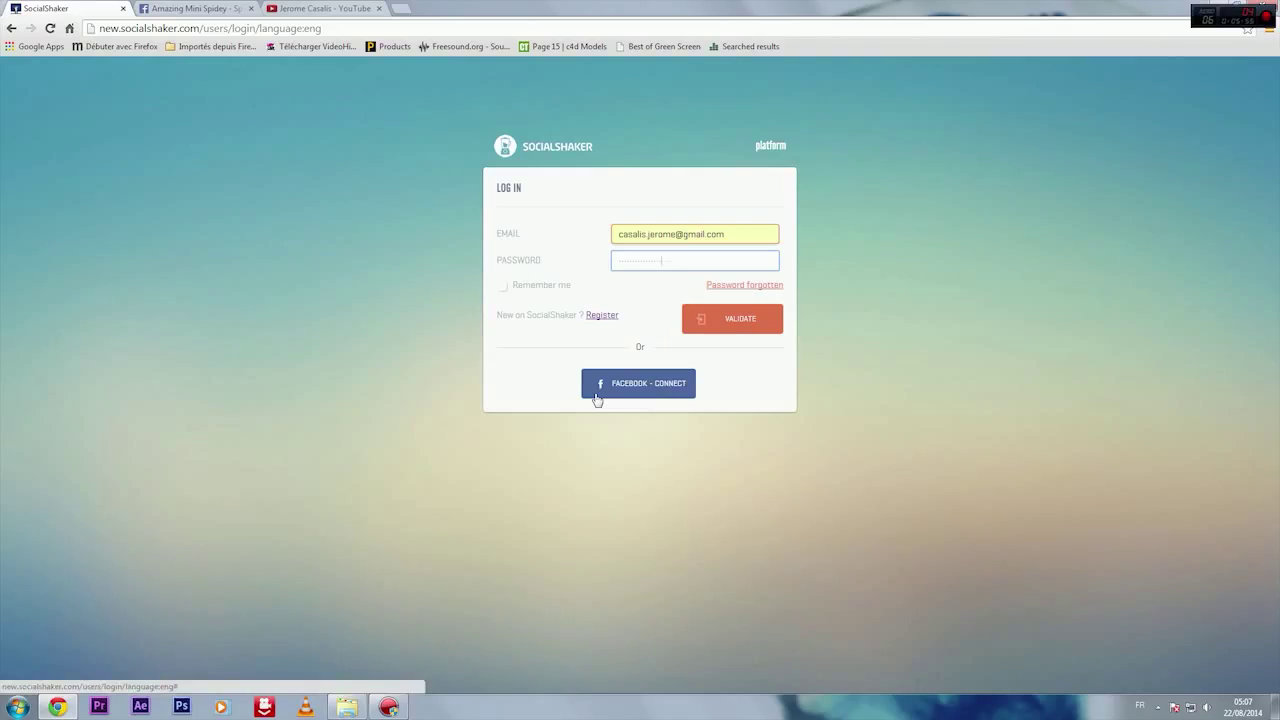
click(708, 322)
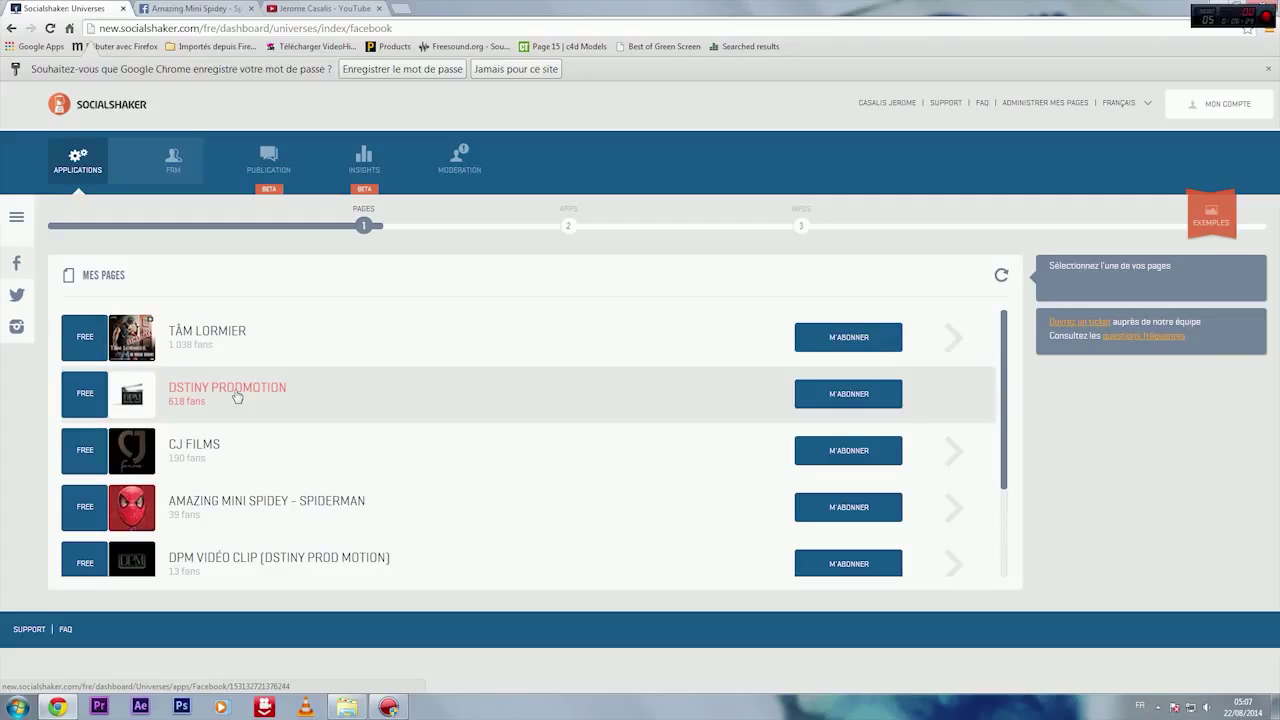
click(1269, 70)
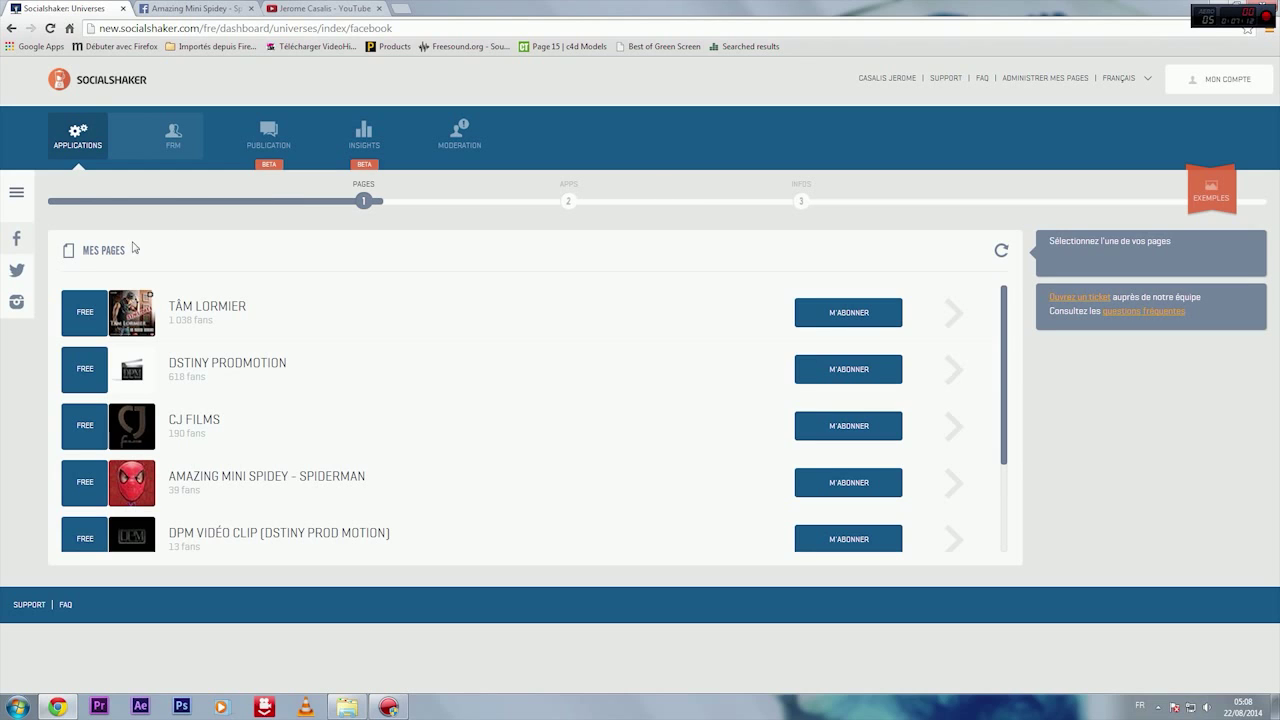
Look through the list of managed Facebook pages and locate Amazing Mini Spidey - Spiderman.
scroll(457, 346, down, 2)
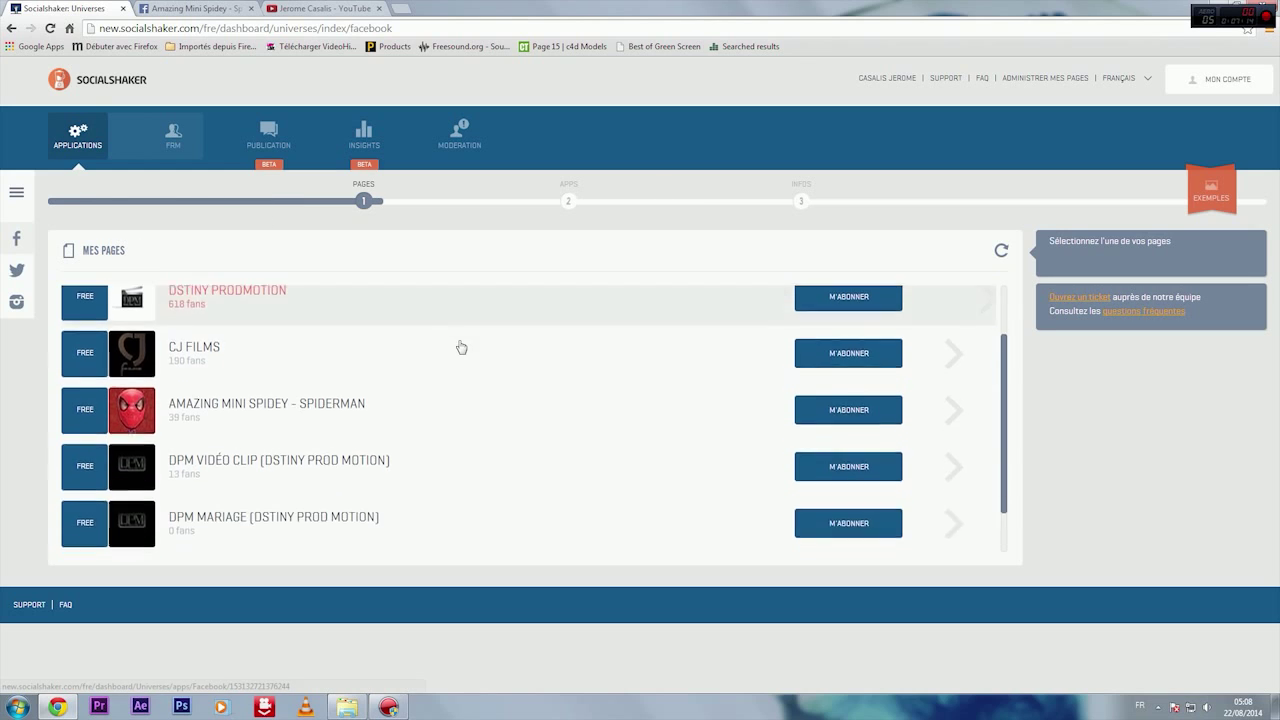
scroll(465, 344, up, 1)
scroll(470, 340, up, 1)
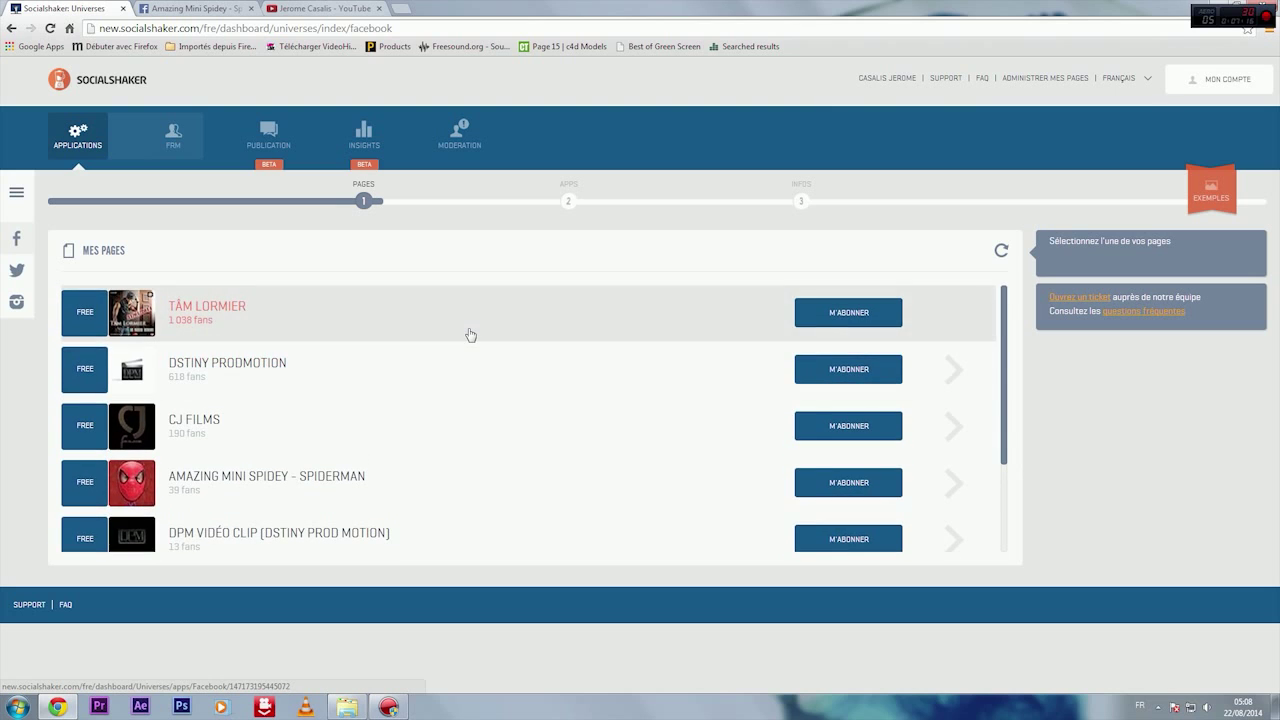
scroll(472, 333, down, 2)
scroll(472, 332, down, 1)
scroll(474, 330, up, 3)
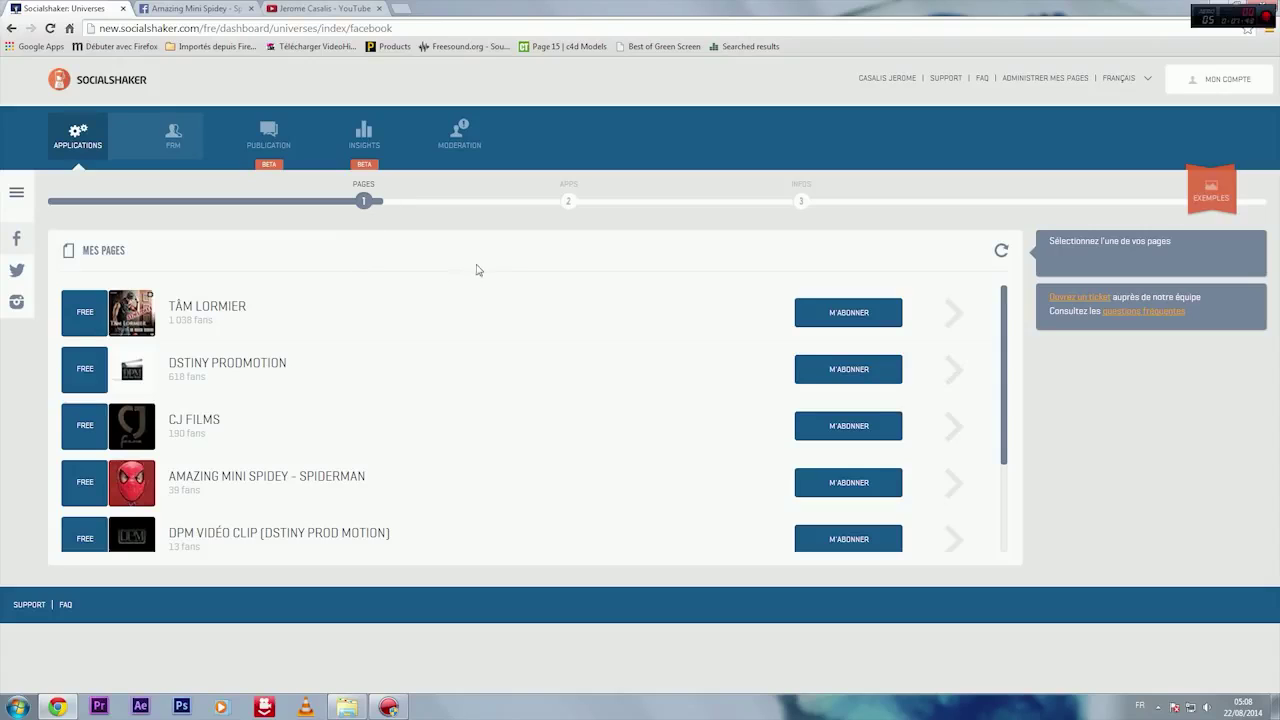
scroll(516, 330, down, 3)
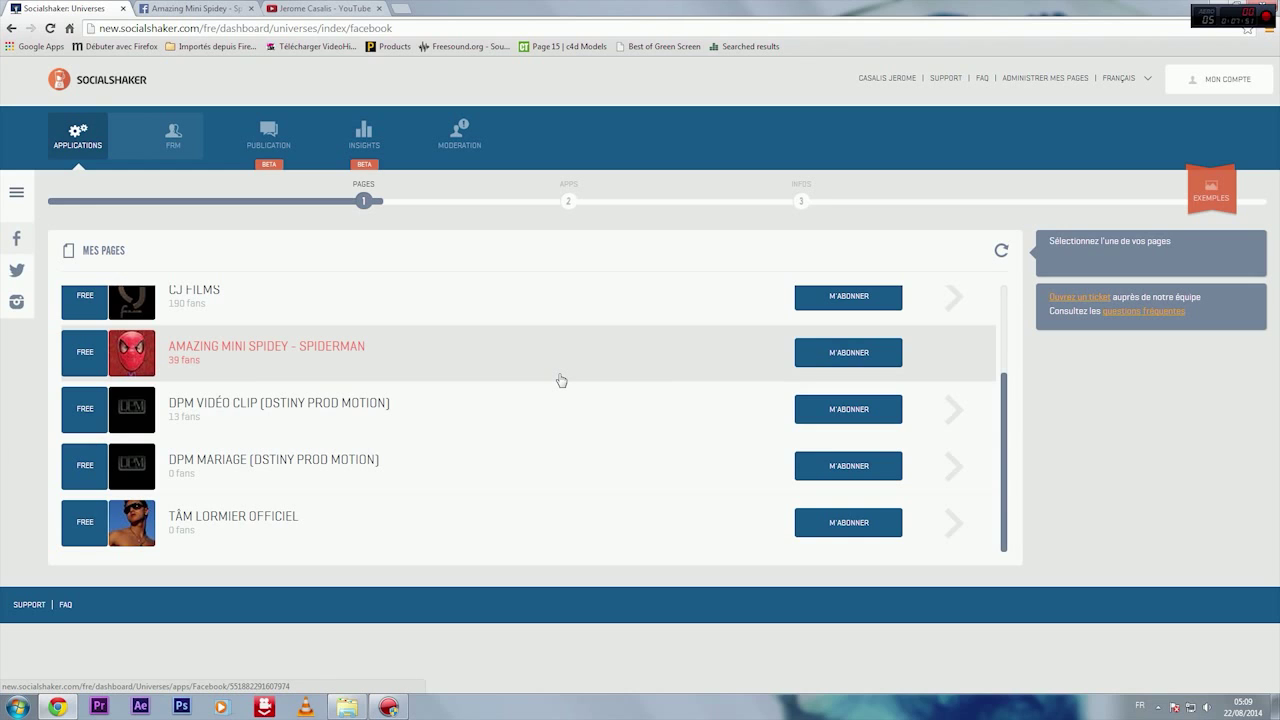
scroll(562, 378, up, 2)
scroll(570, 372, down, 1)
scroll(570, 372, down, 1)
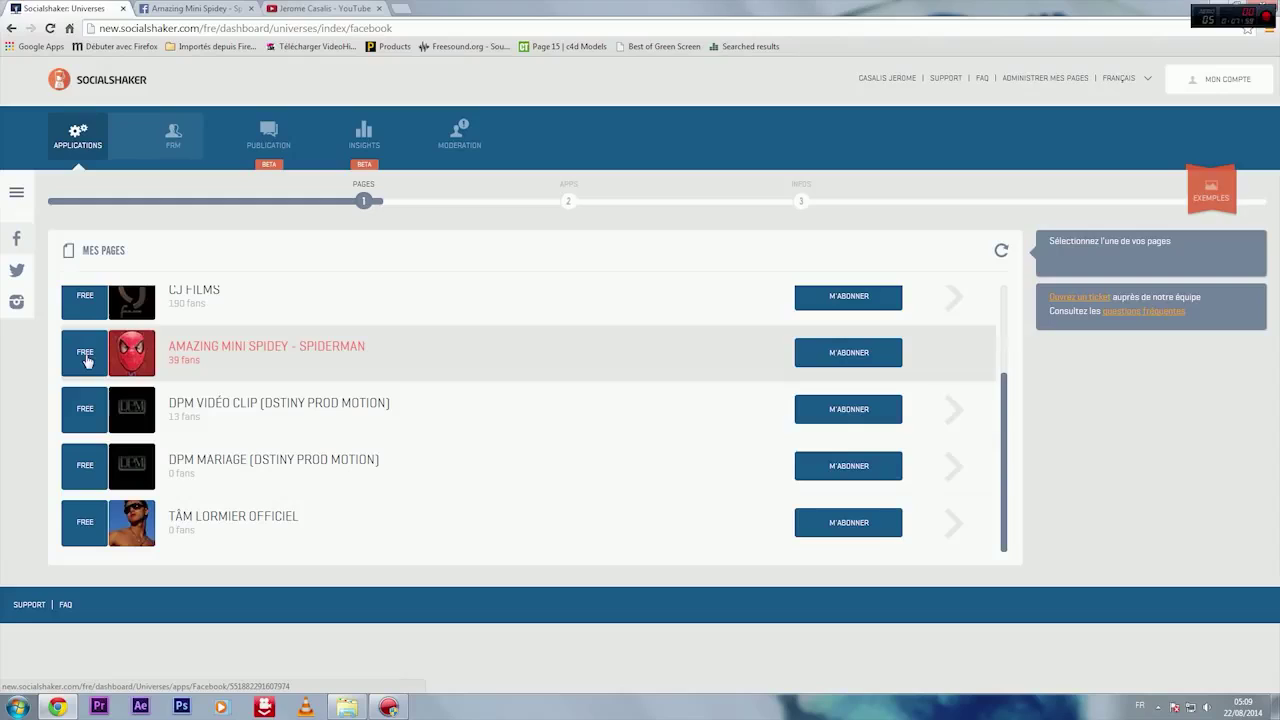
Review the Start, Pro and Expert subscription plans for the Amazing Mini Spidey page, declining the translation offer, and return to the page list.
click(862, 356)
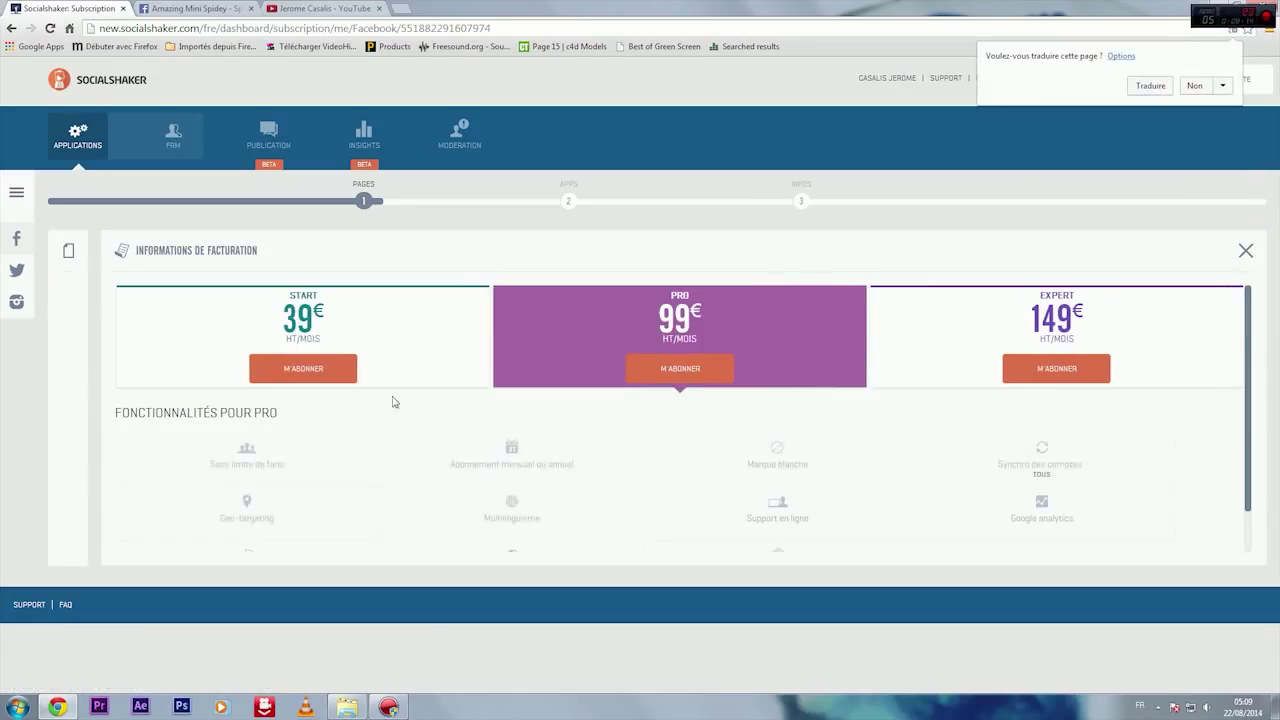
click(194, 343)
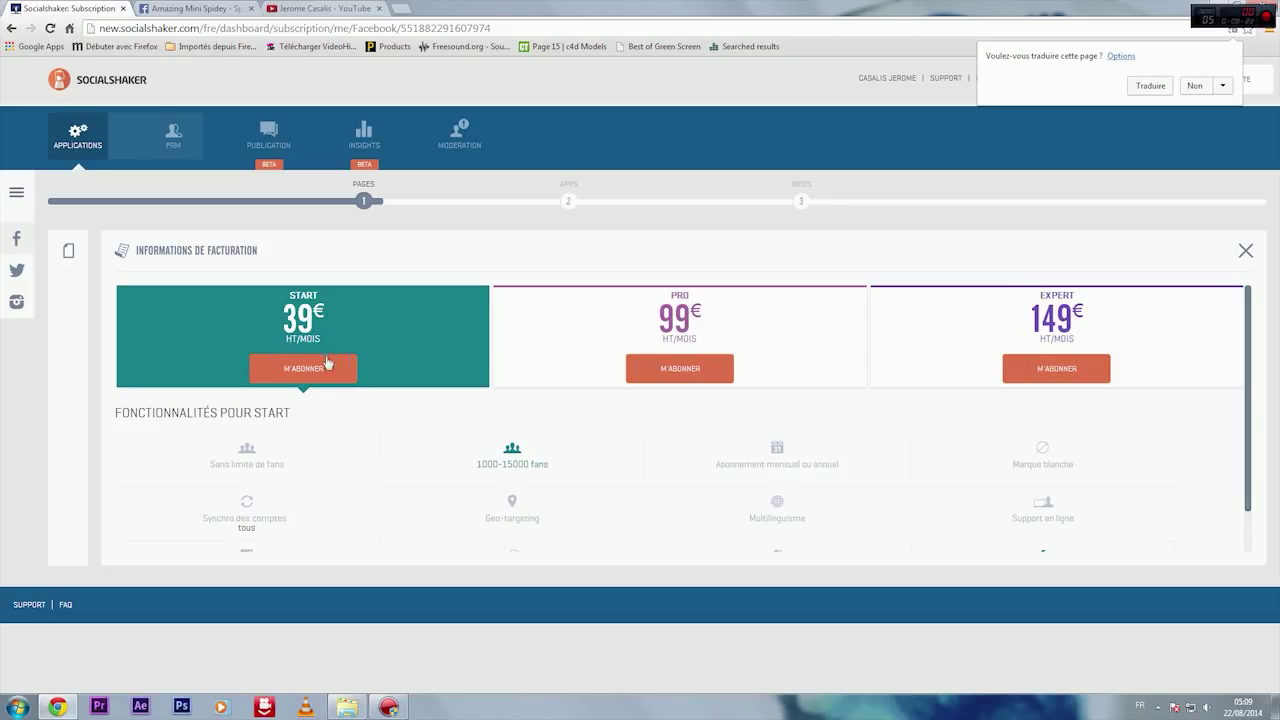
drag(326, 369, 640, 318)
click(1222, 85)
click(1196, 87)
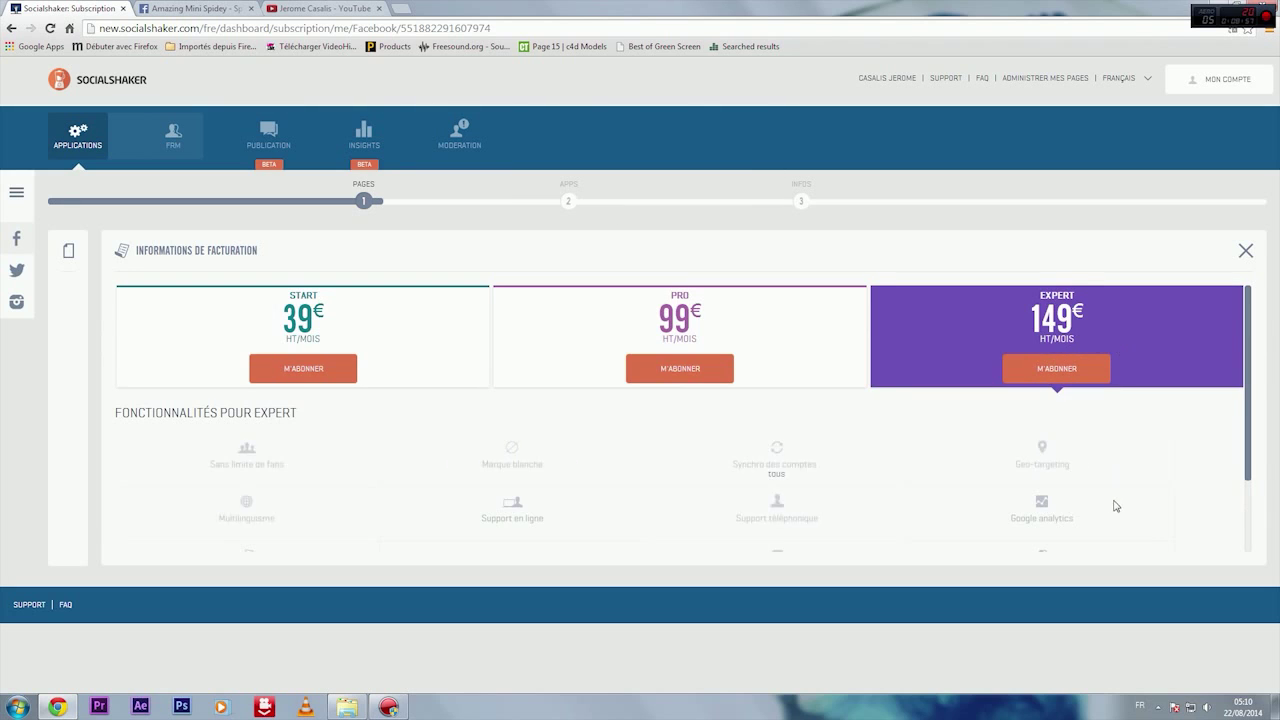
scroll(1117, 509, down, 1)
scroll(1117, 509, up, 1)
click(11, 28)
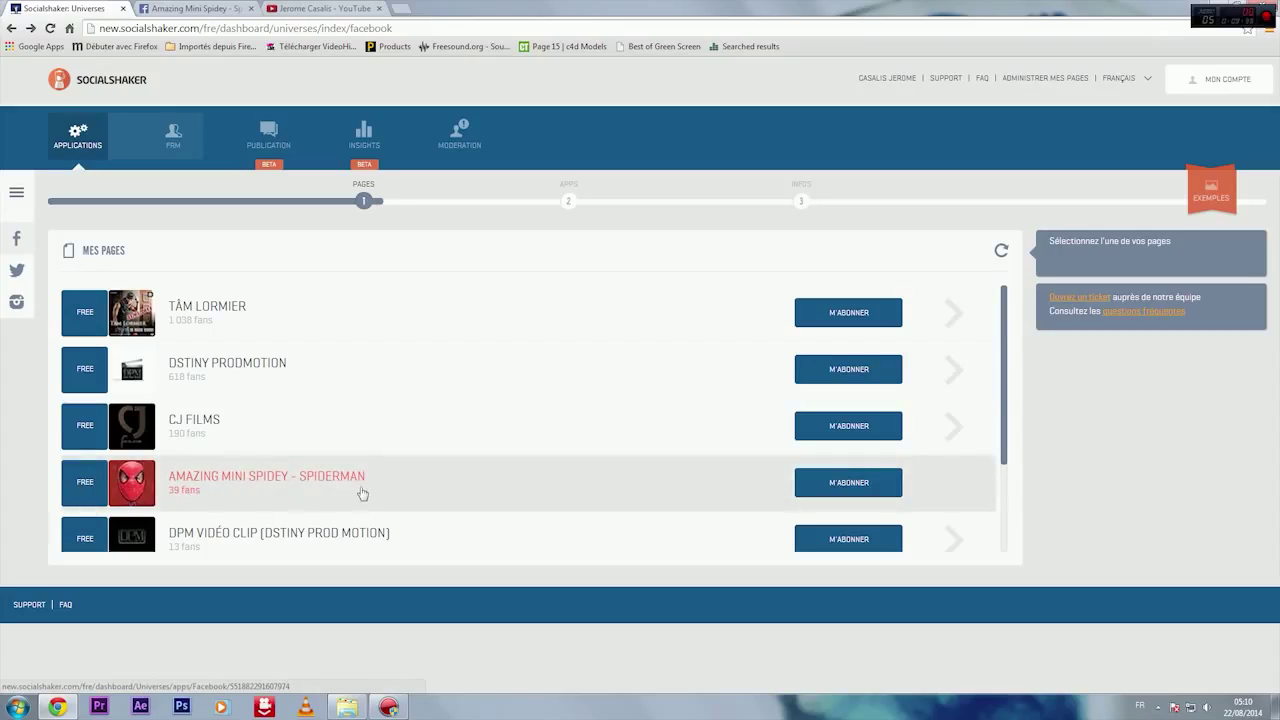
Open the applications available for the Amazing Mini Spidey - Spiderman page and look through them down to YouTube Channel.
click(90, 493)
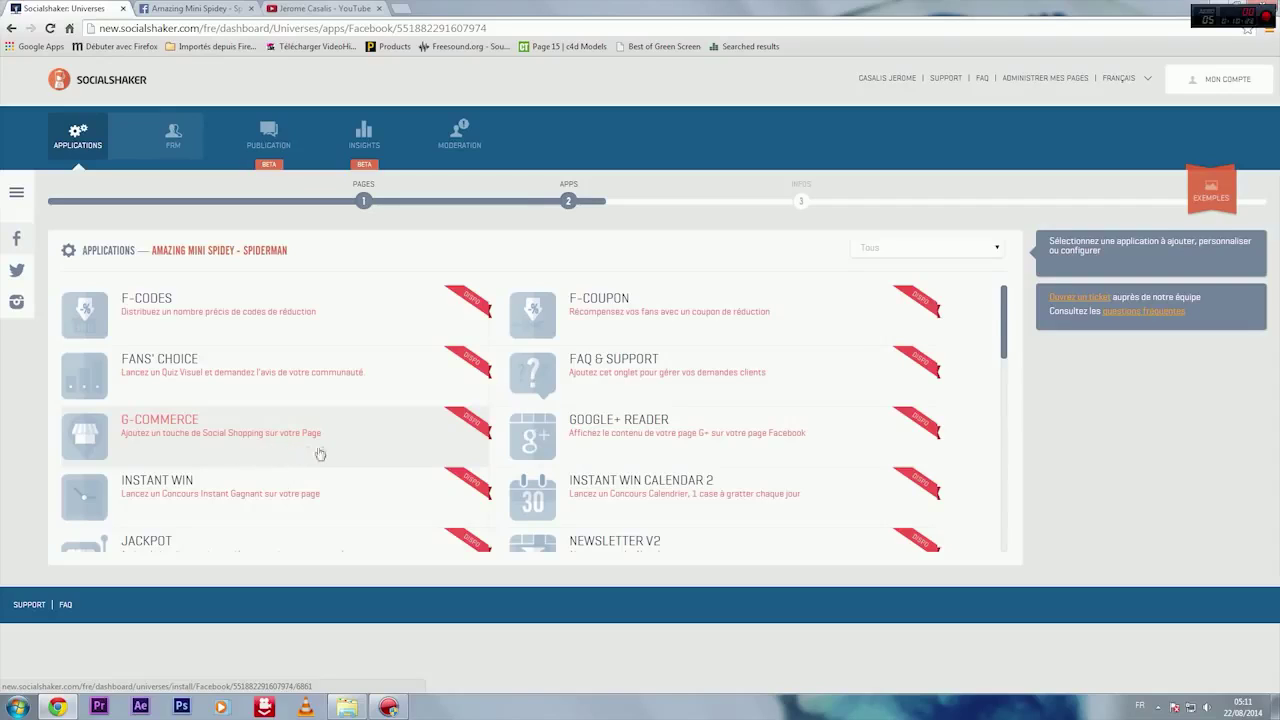
scroll(332, 454, down, 2)
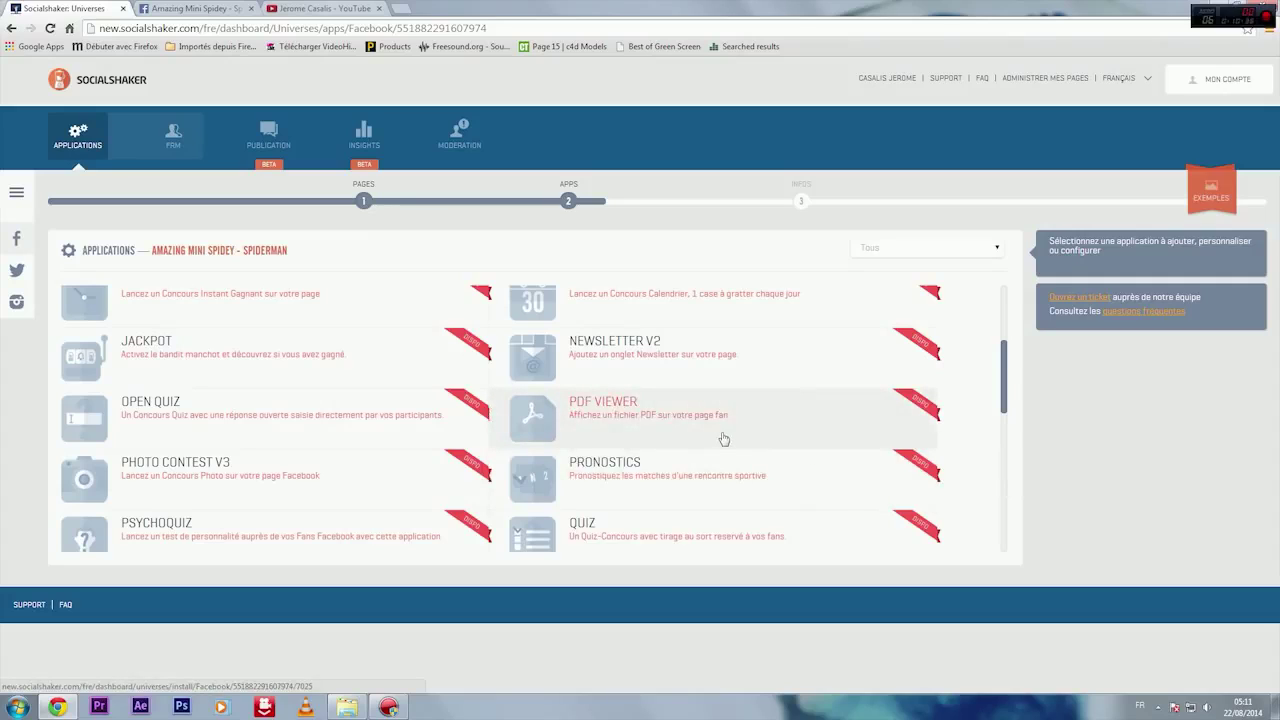
scroll(727, 437, down, 3)
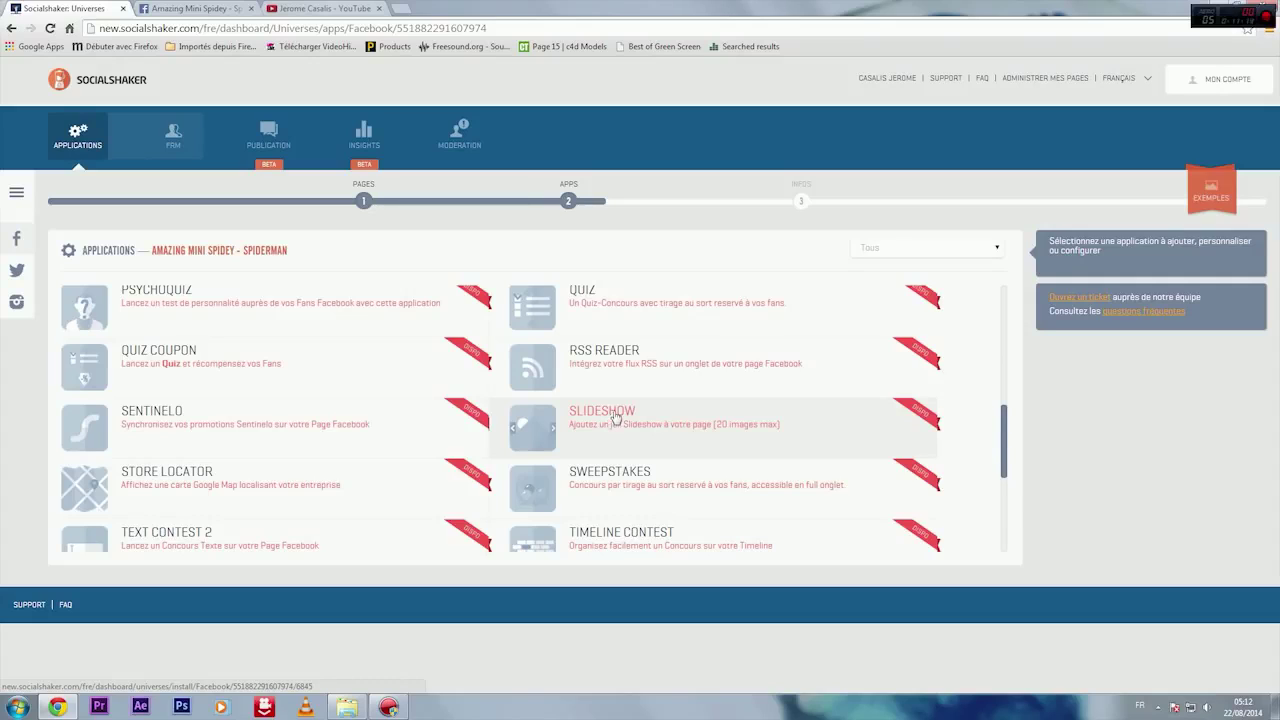
scroll(616, 418, down, 3)
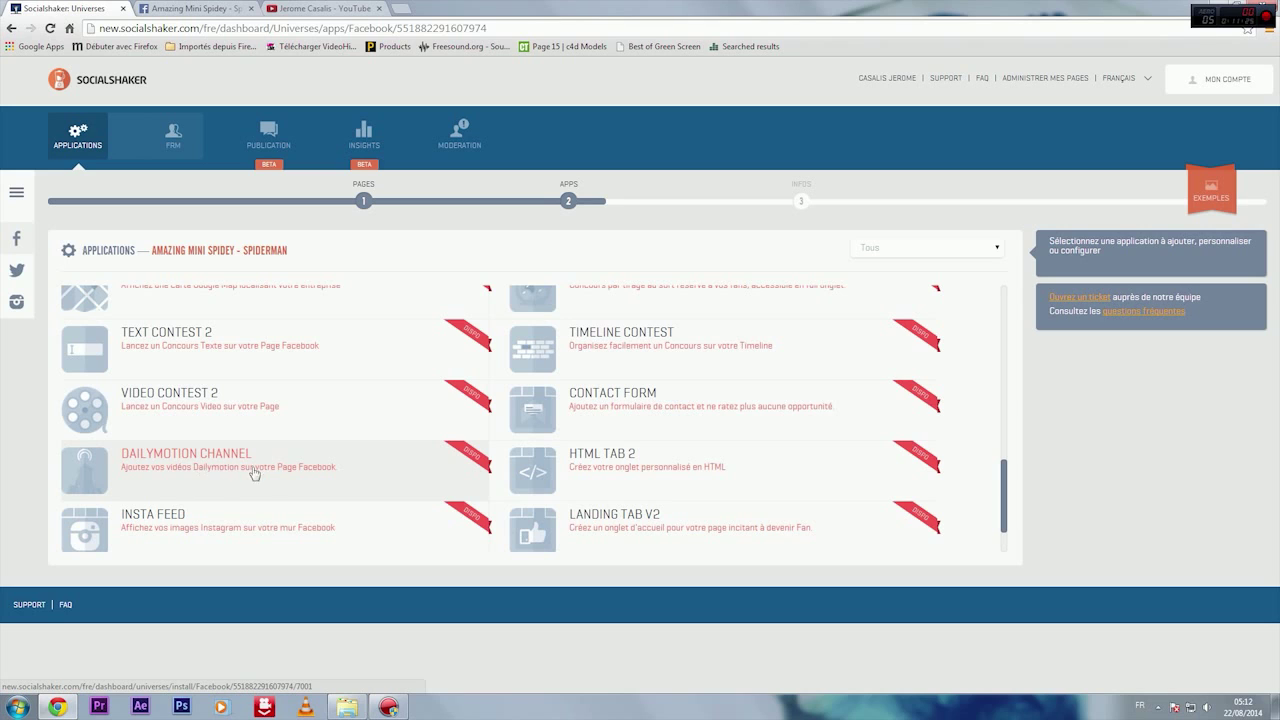
scroll(334, 451, down, 1)
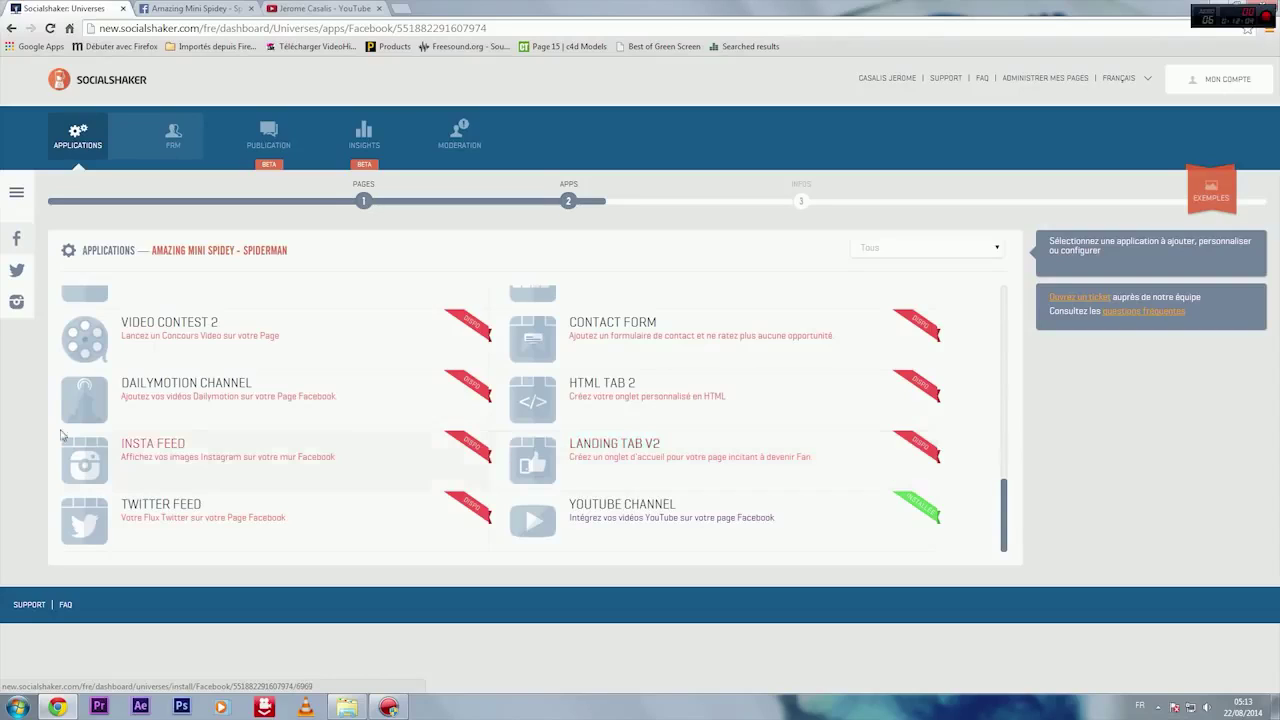
scroll(705, 418, up, 4)
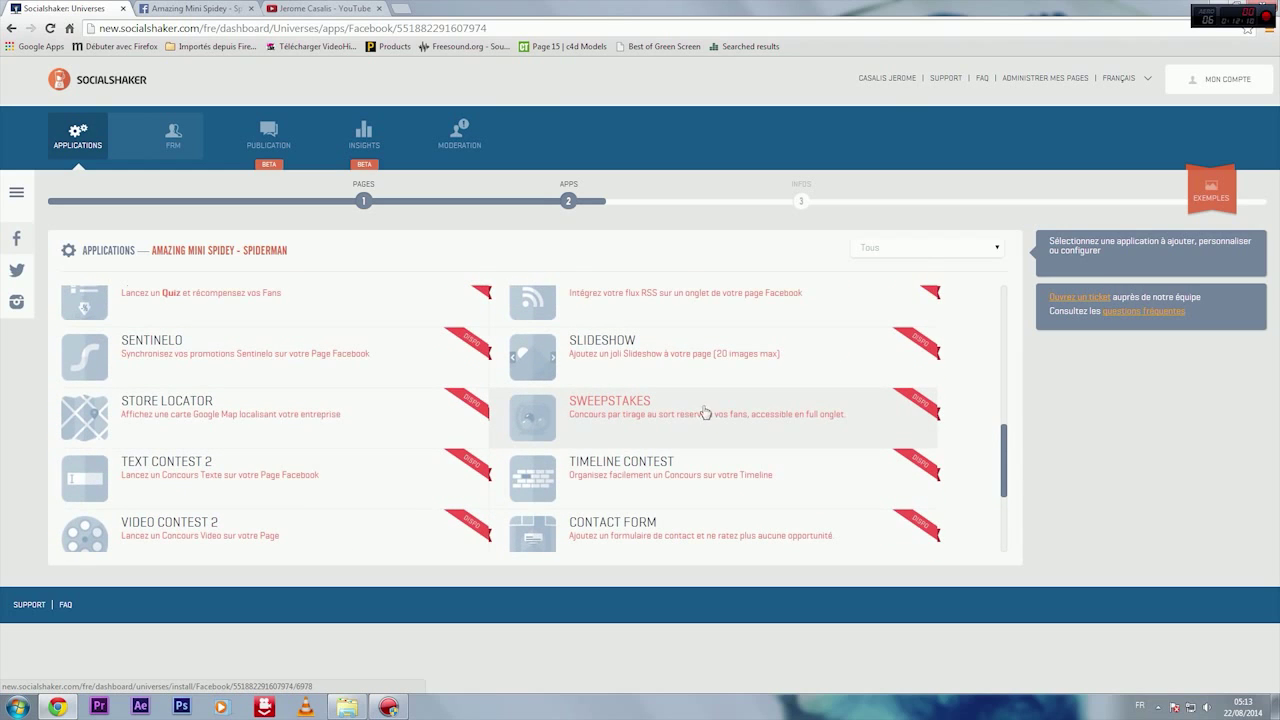
scroll(841, 488, down, 4)
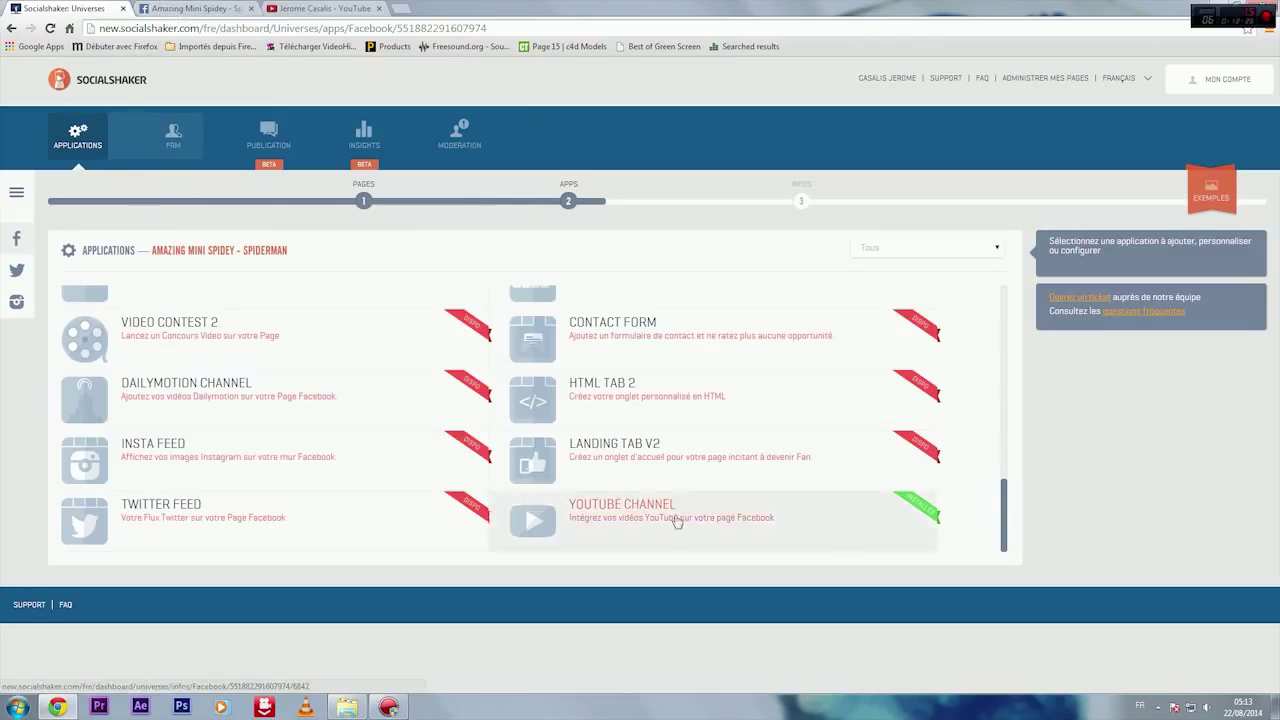
Switch to the Amazing Mini Spidey - Spiderman Facebook page and examine its Applications section.
click(177, 8)
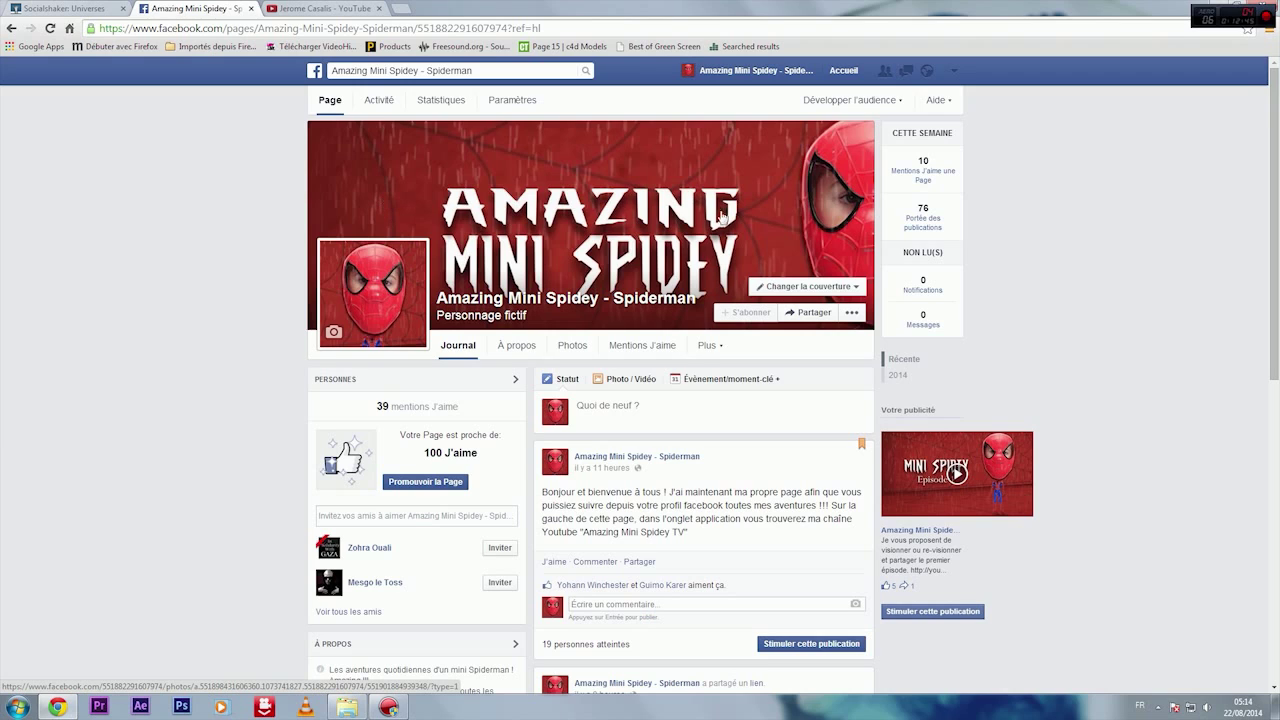
mouse_move(378, 288)
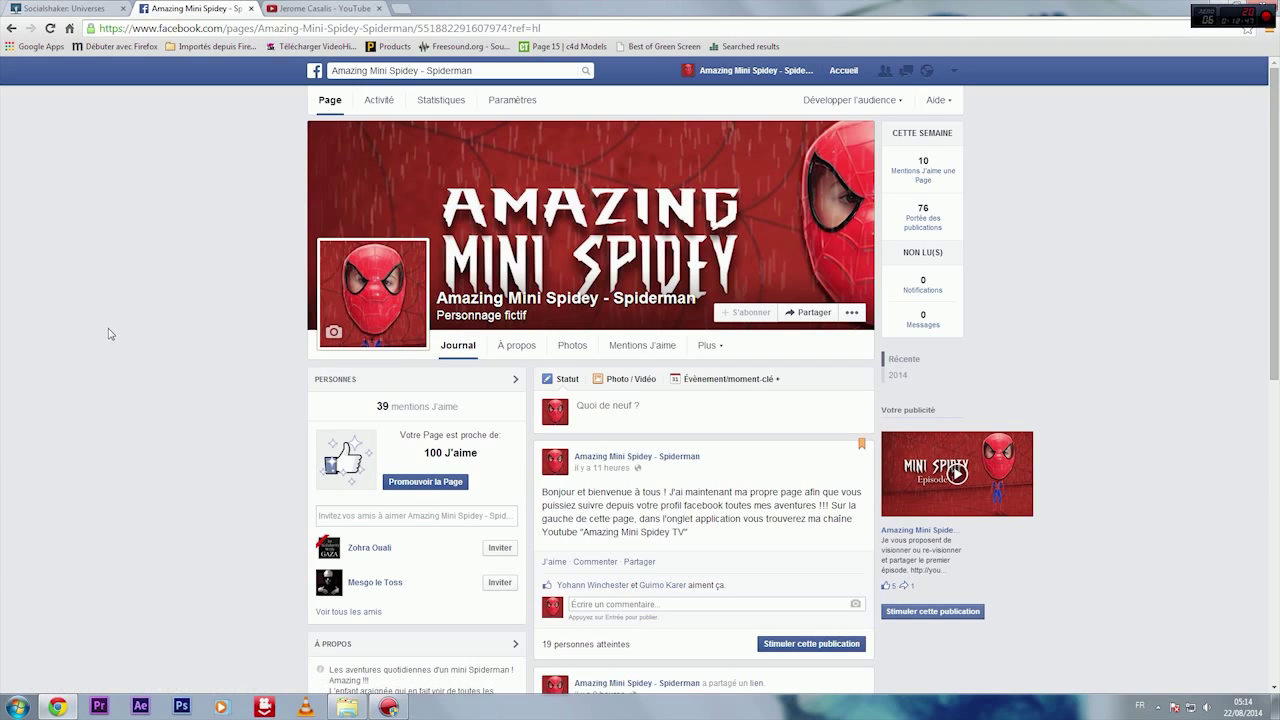
scroll(115, 332, down, 3)
scroll(125, 330, down, 2)
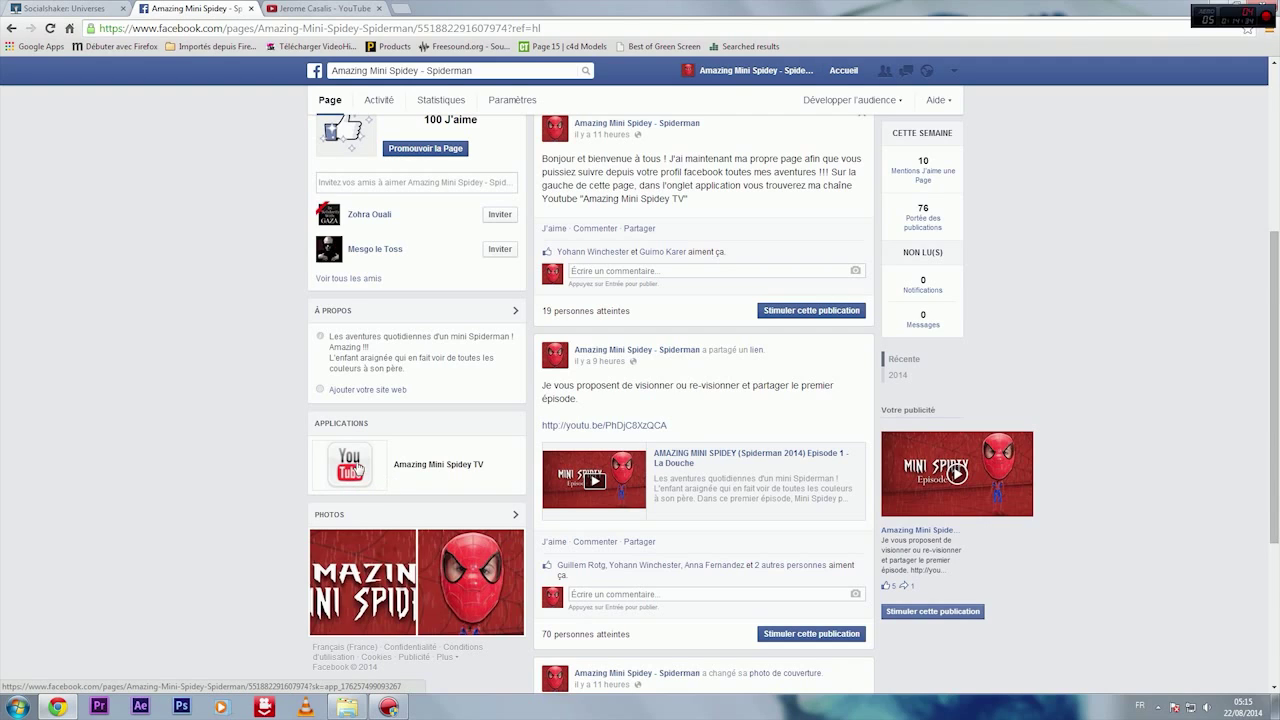
View the page's masked profile photo, close it, and open the Amazing Mini Spidey TV application to view its videos.
click(482, 584)
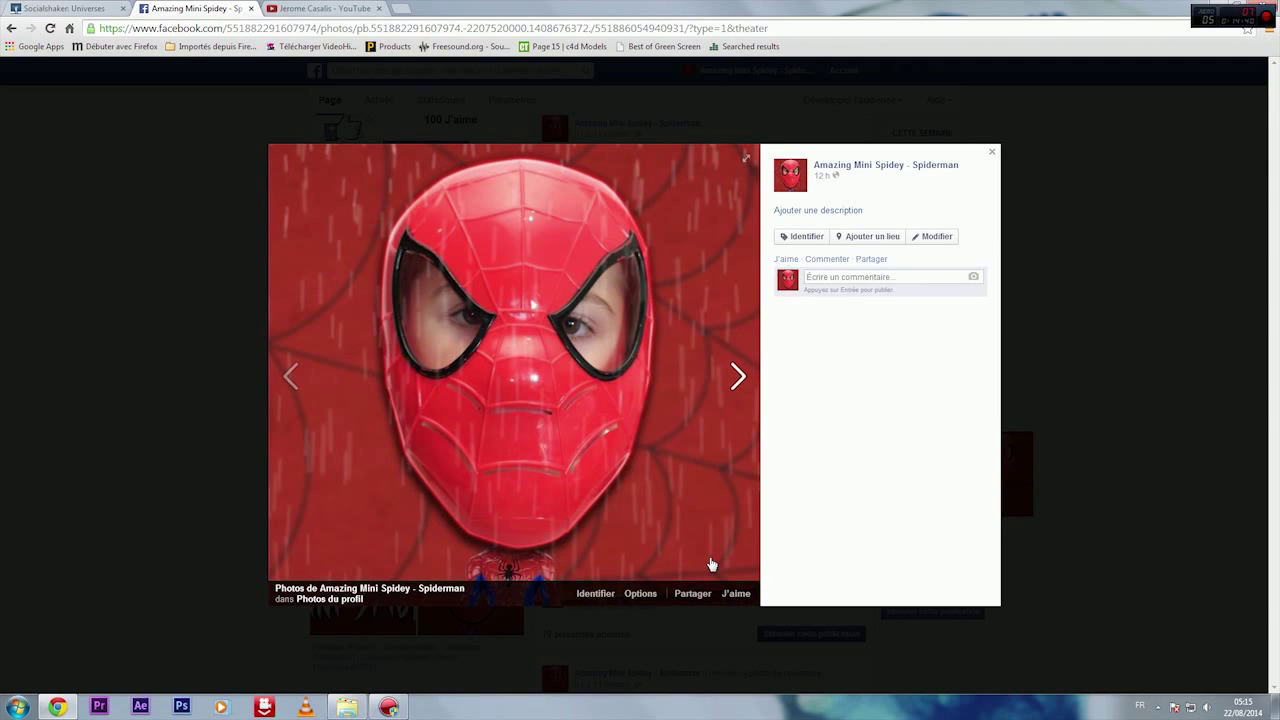
click(141, 470)
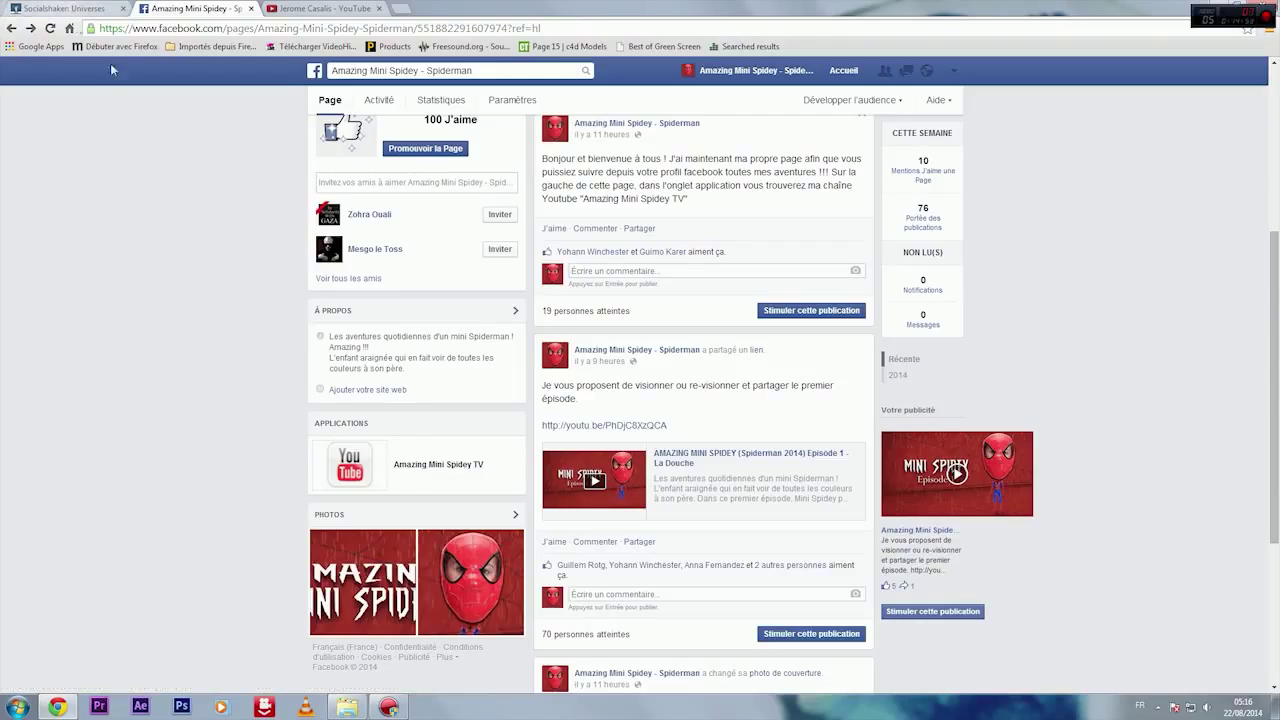
click(428, 467)
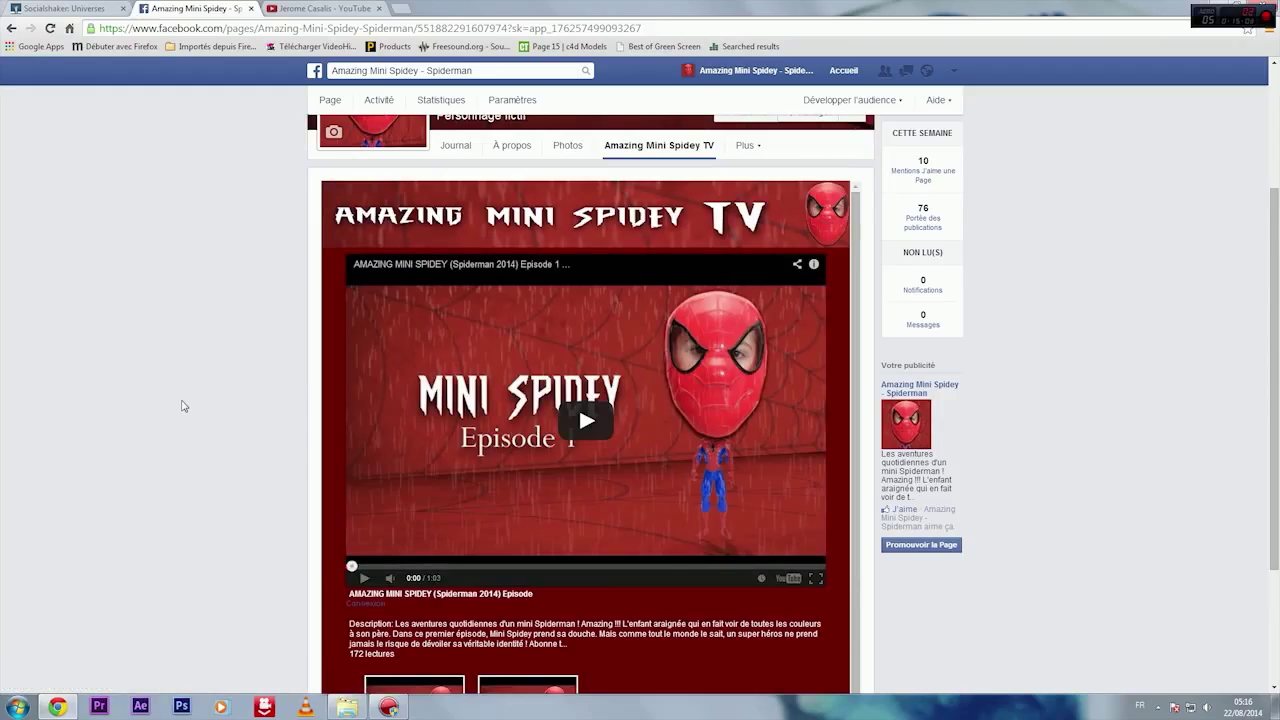
scroll(182, 406, down, 1)
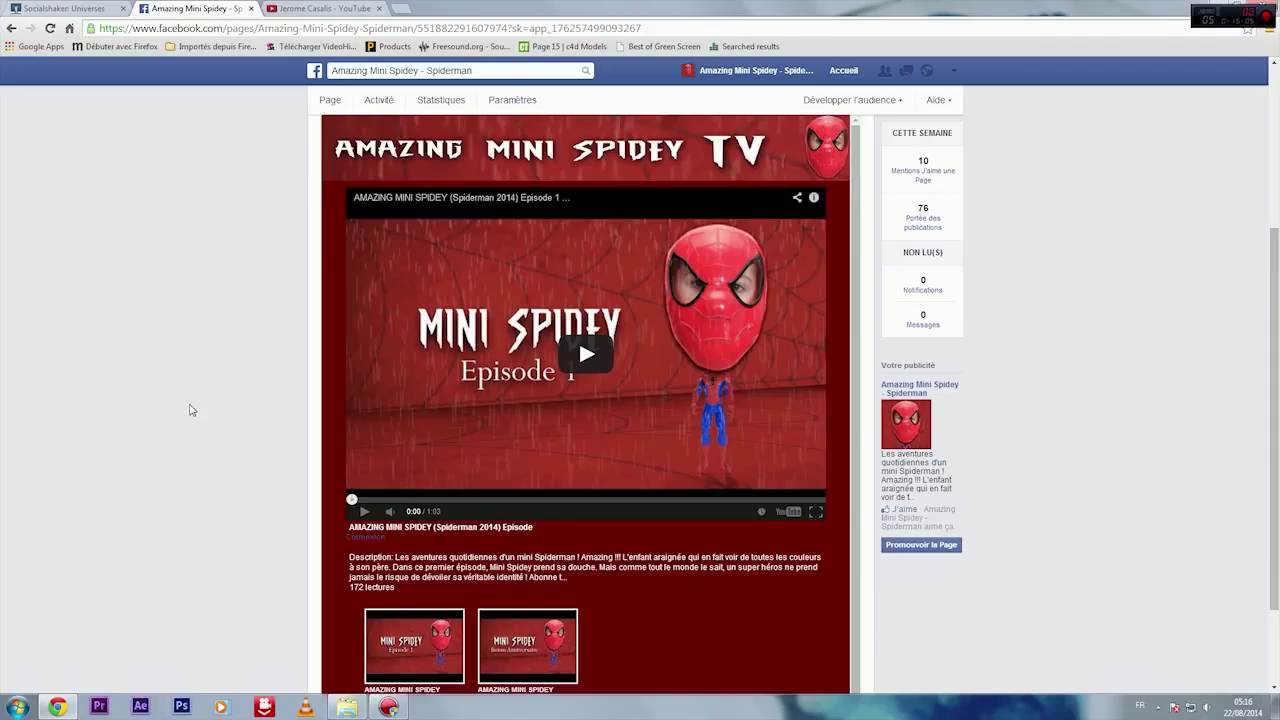
Examine the Amazing Mini Spidey TV application on the Facebook page, from its banner and main video to the episode thumbnails.
scroll(192, 410, down, 2)
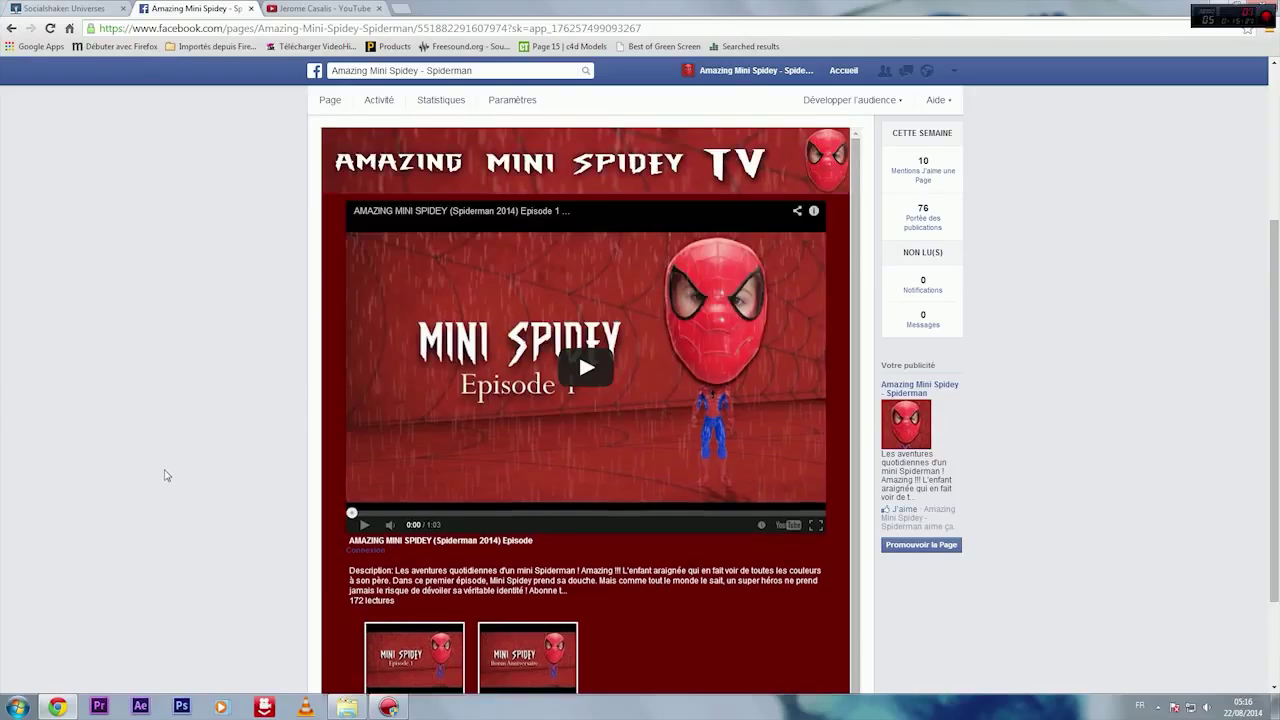
scroll(167, 473, up, 1)
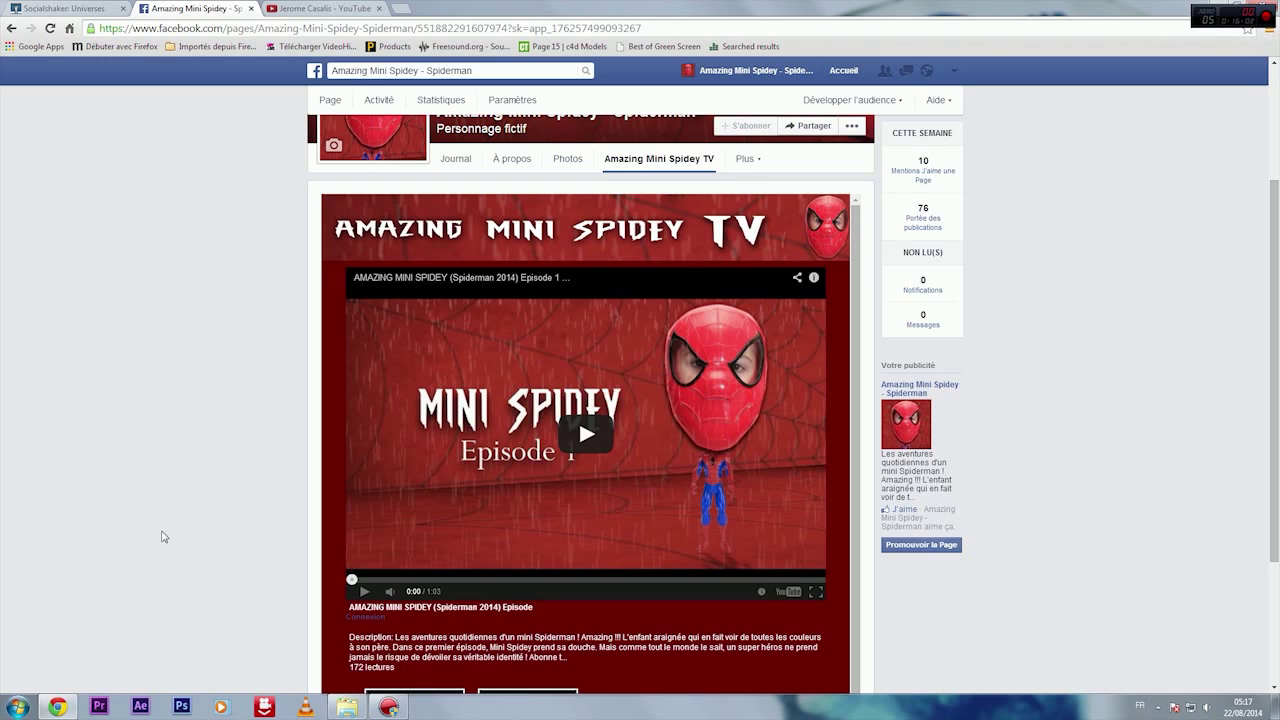
scroll(166, 556, down, 2)
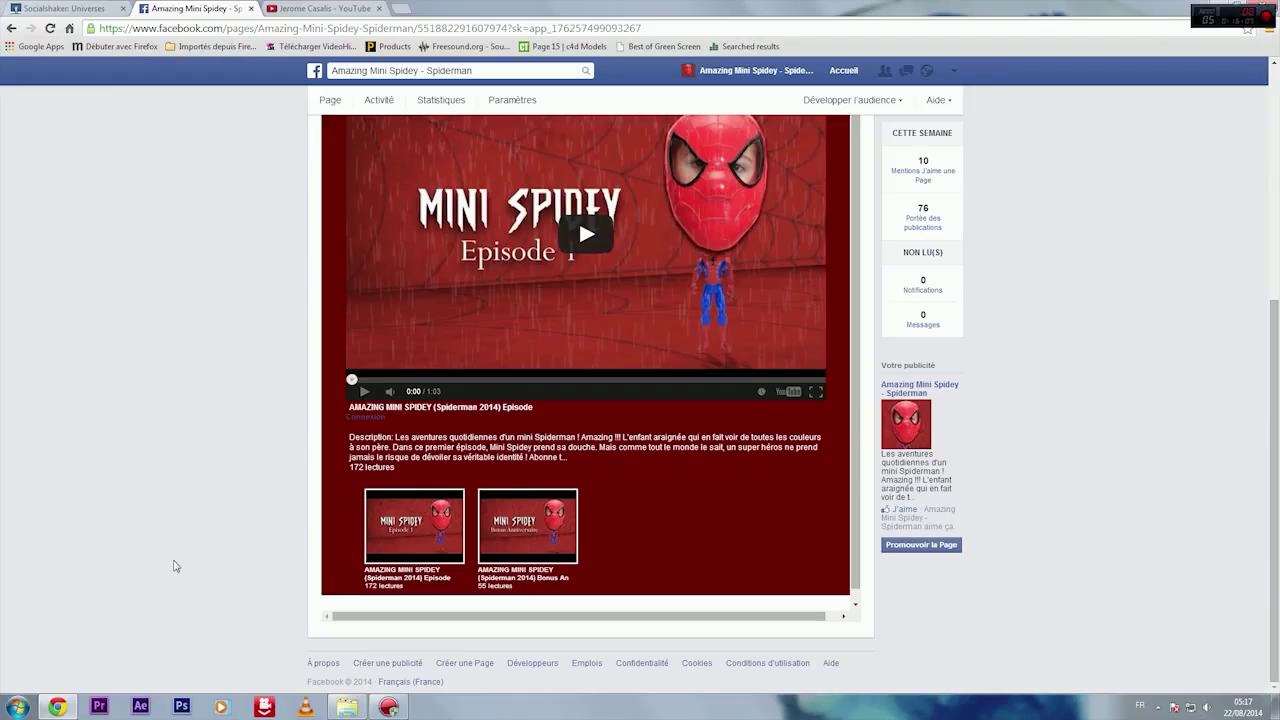
scroll(175, 565, up, 1)
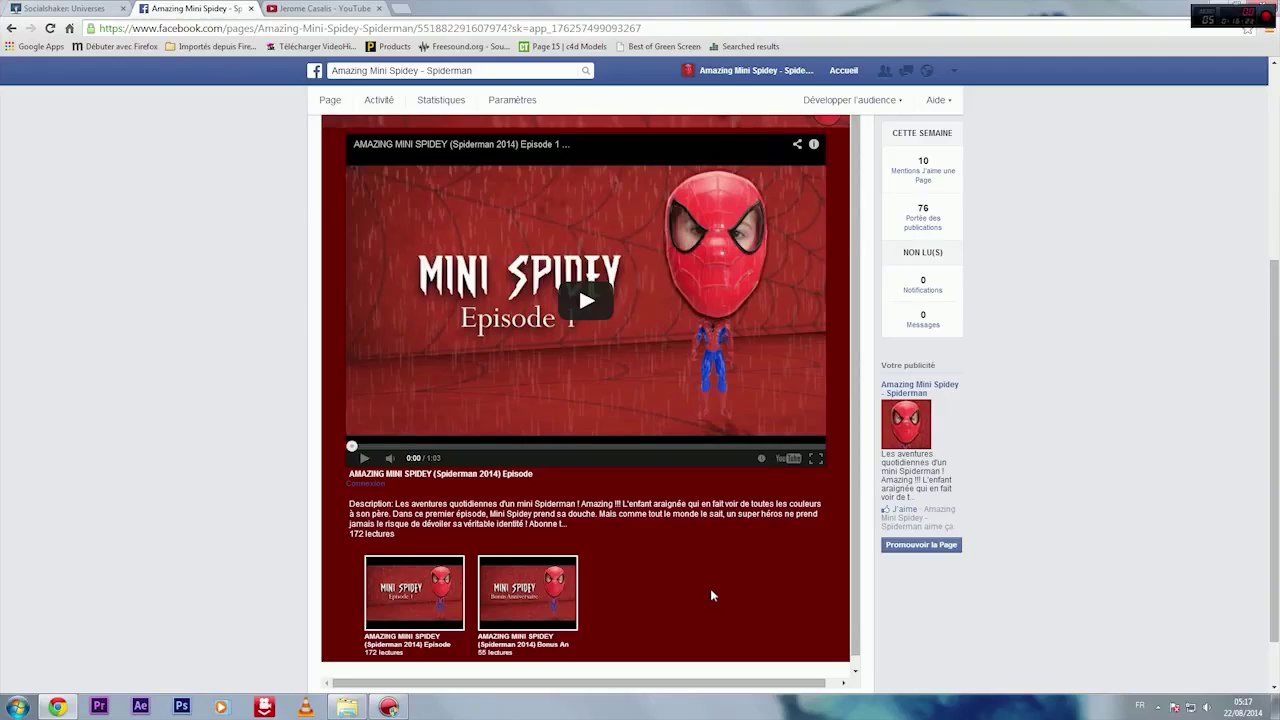
scroll(215, 580, up, 3)
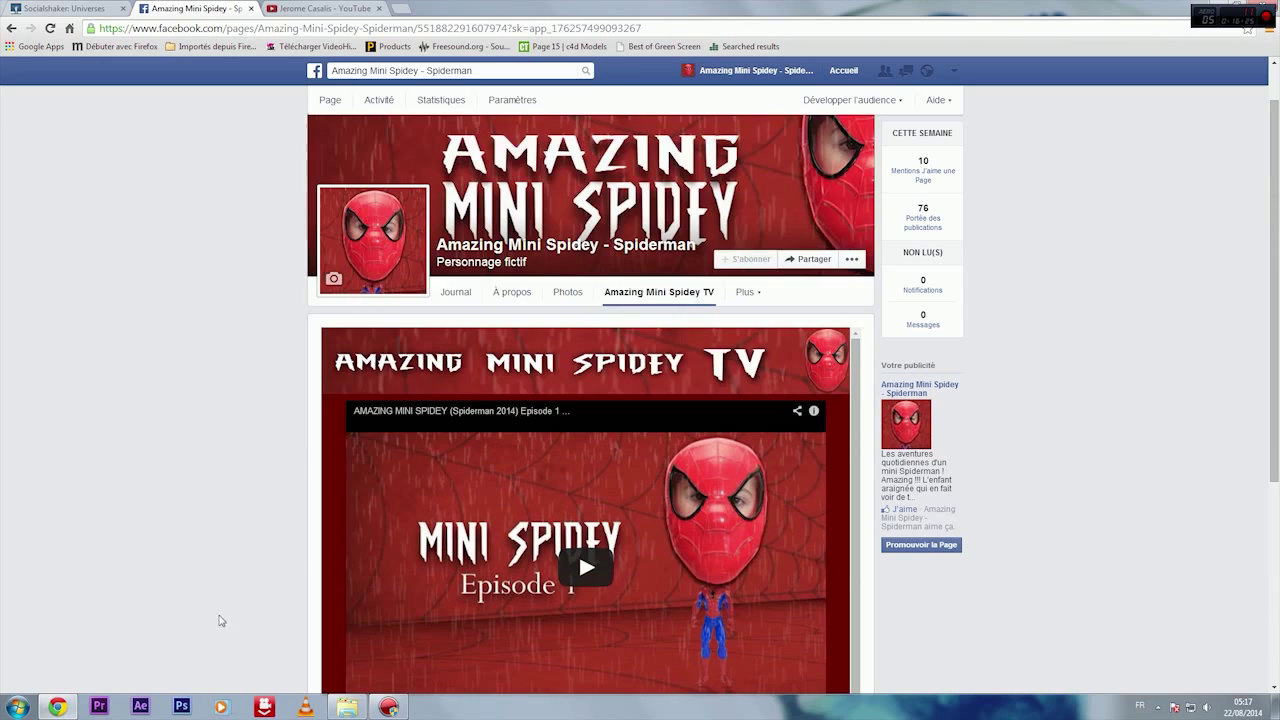
scroll(222, 620, down, 1)
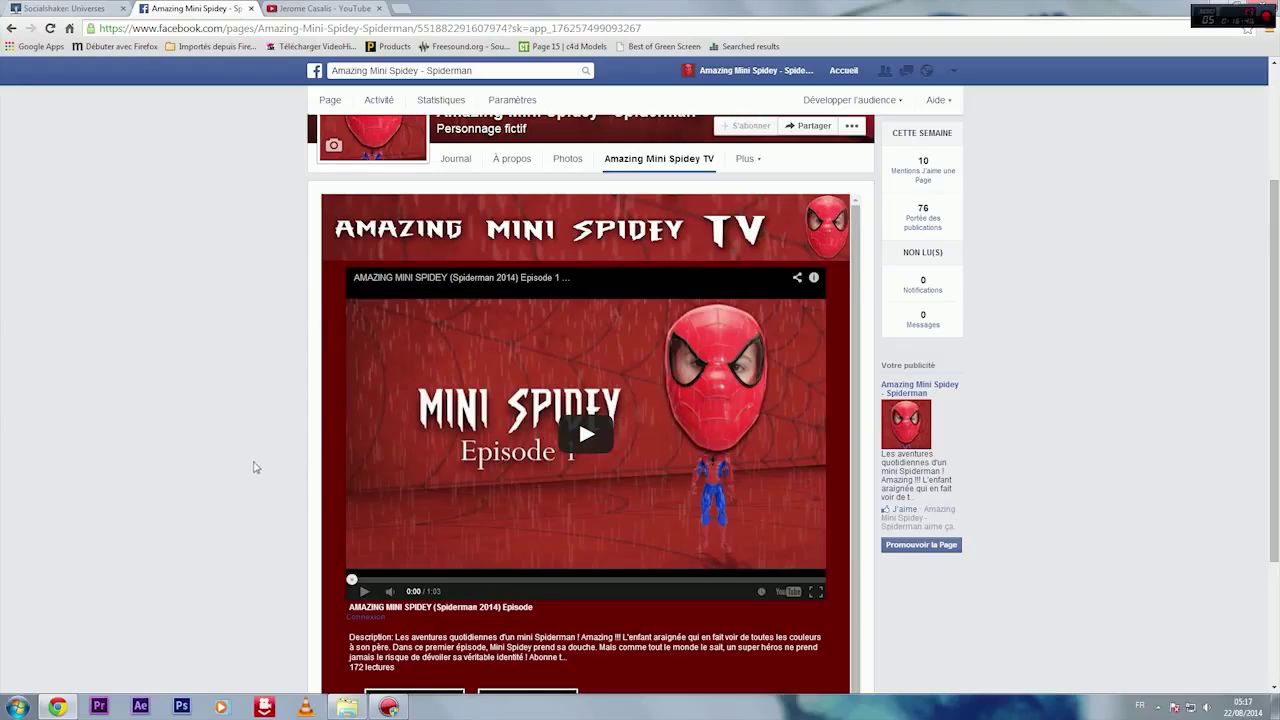
scroll(240, 465, down, 1)
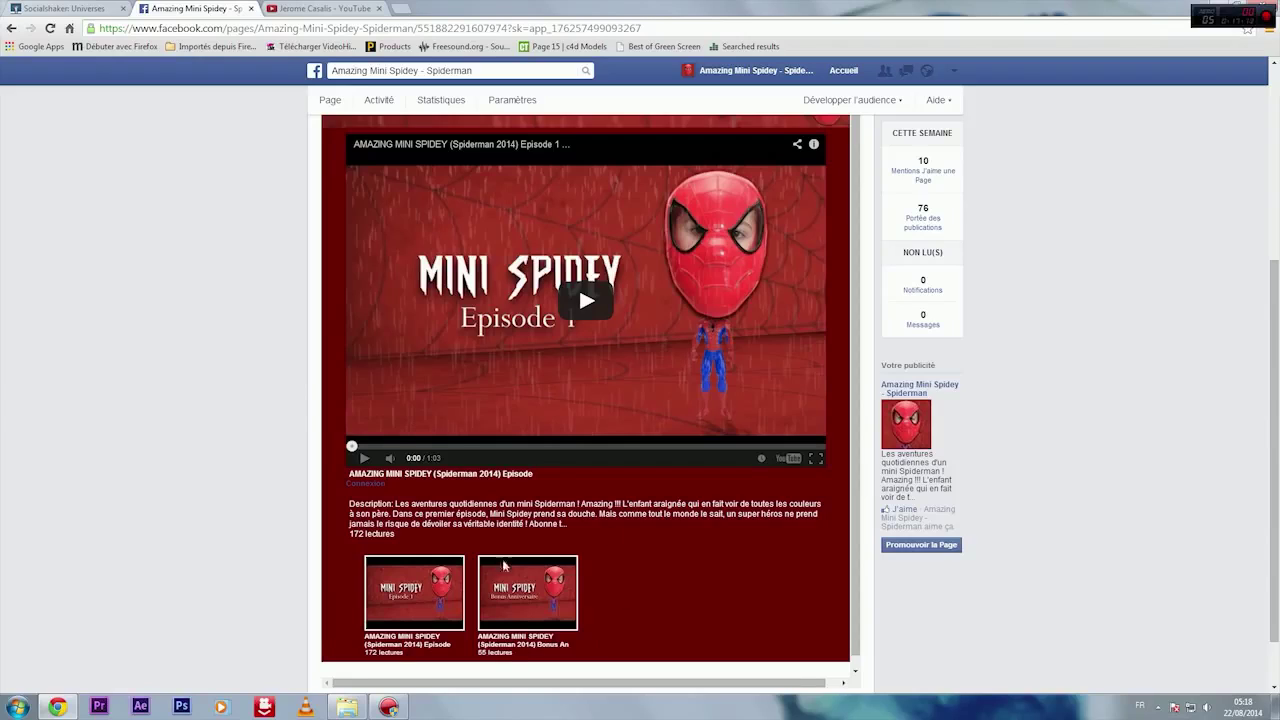
scroll(638, 554, down, 2)
scroll(638, 554, up, 3)
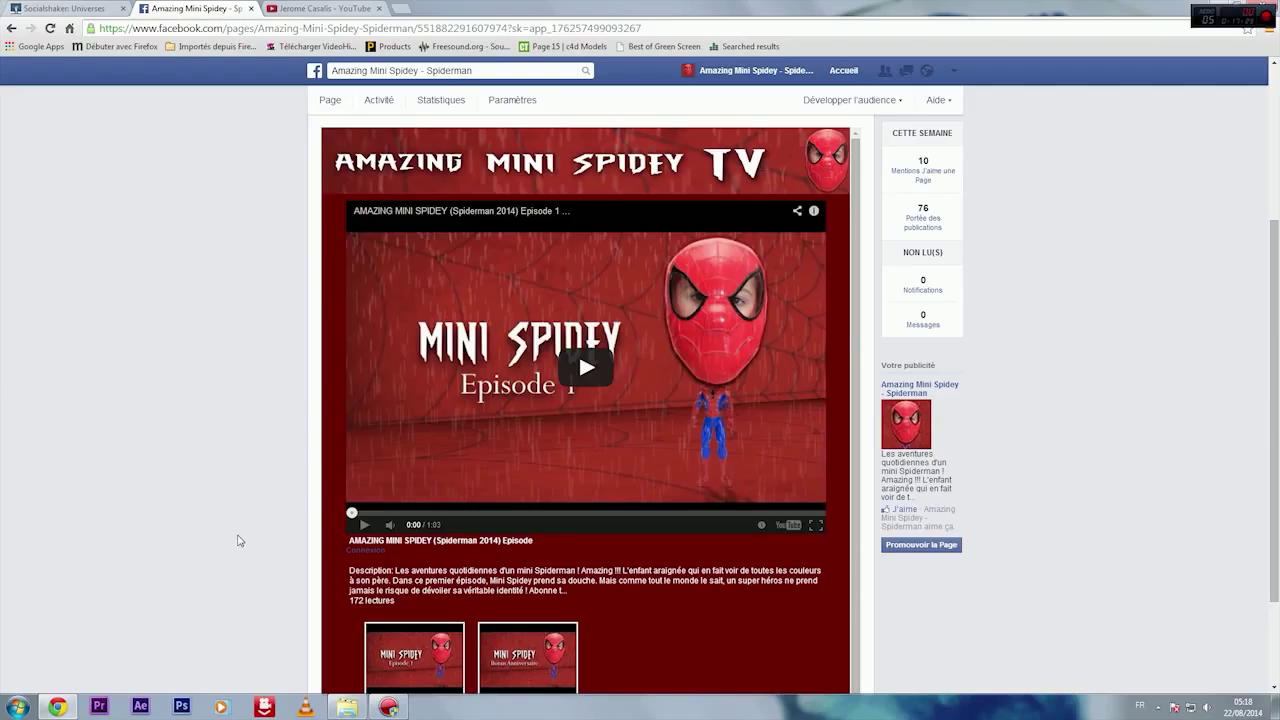
scroll(237, 541, up, 3)
scroll(240, 541, down, 4)
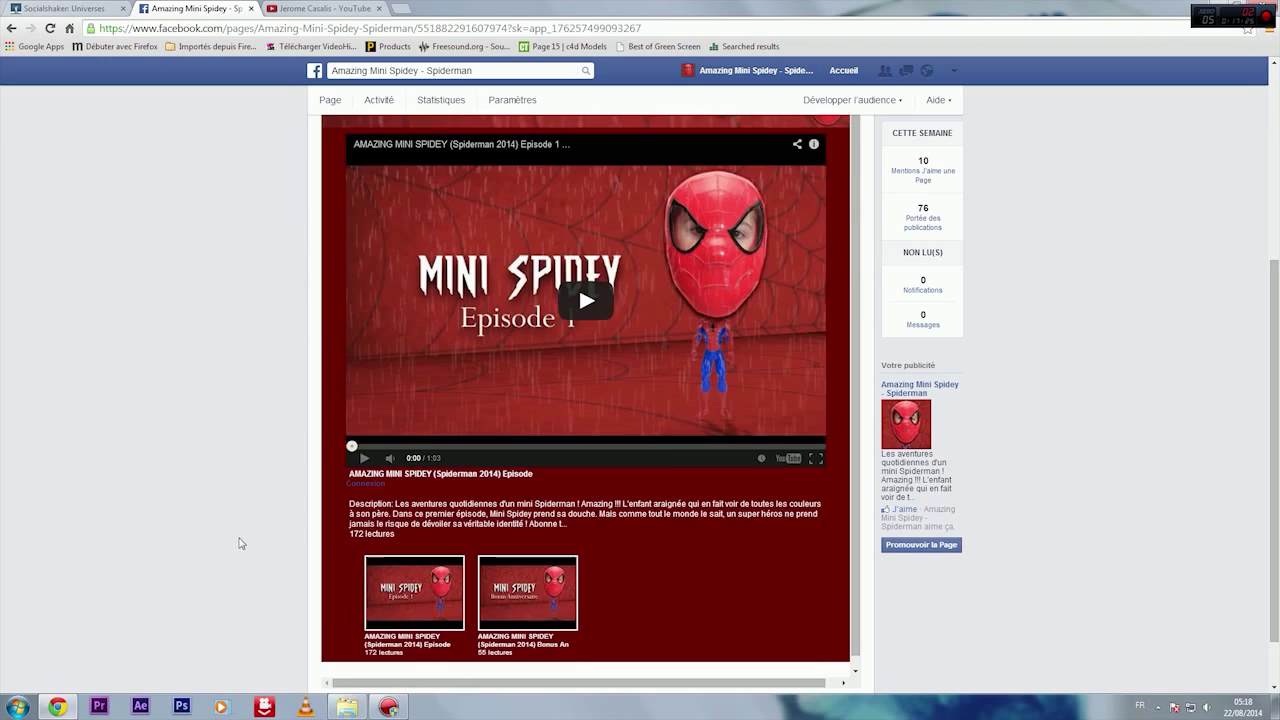
scroll(238, 543, down, 1)
scroll(238, 543, up, 2)
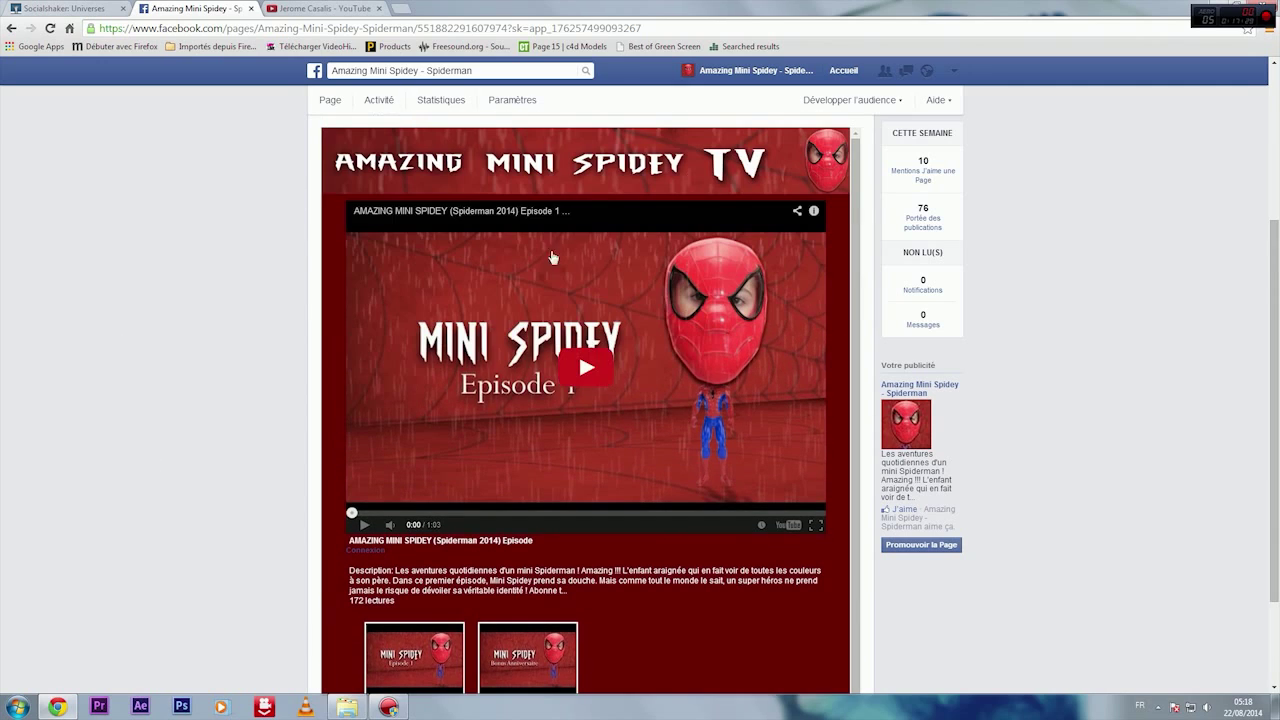
Switch to SocialShaker, open the YouTube Channel application for the page, and highlight the description line about automatically displaying YouTube videos.
click(40, 8)
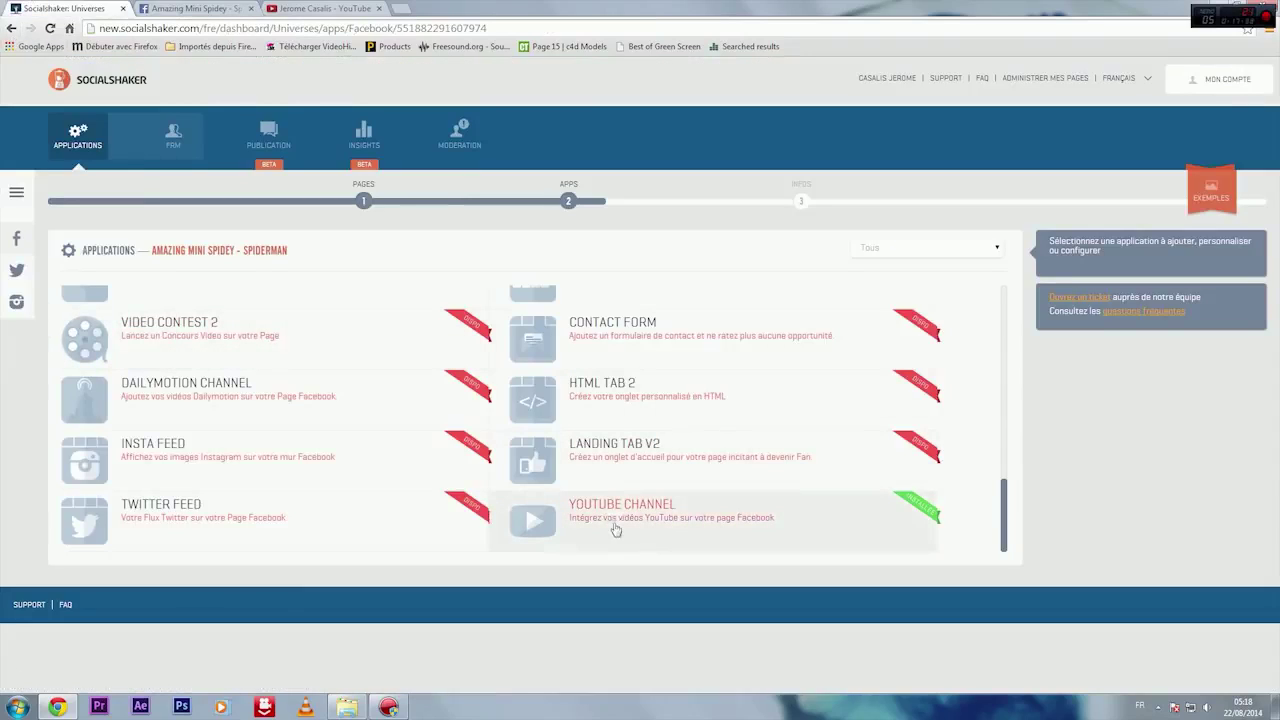
click(676, 525)
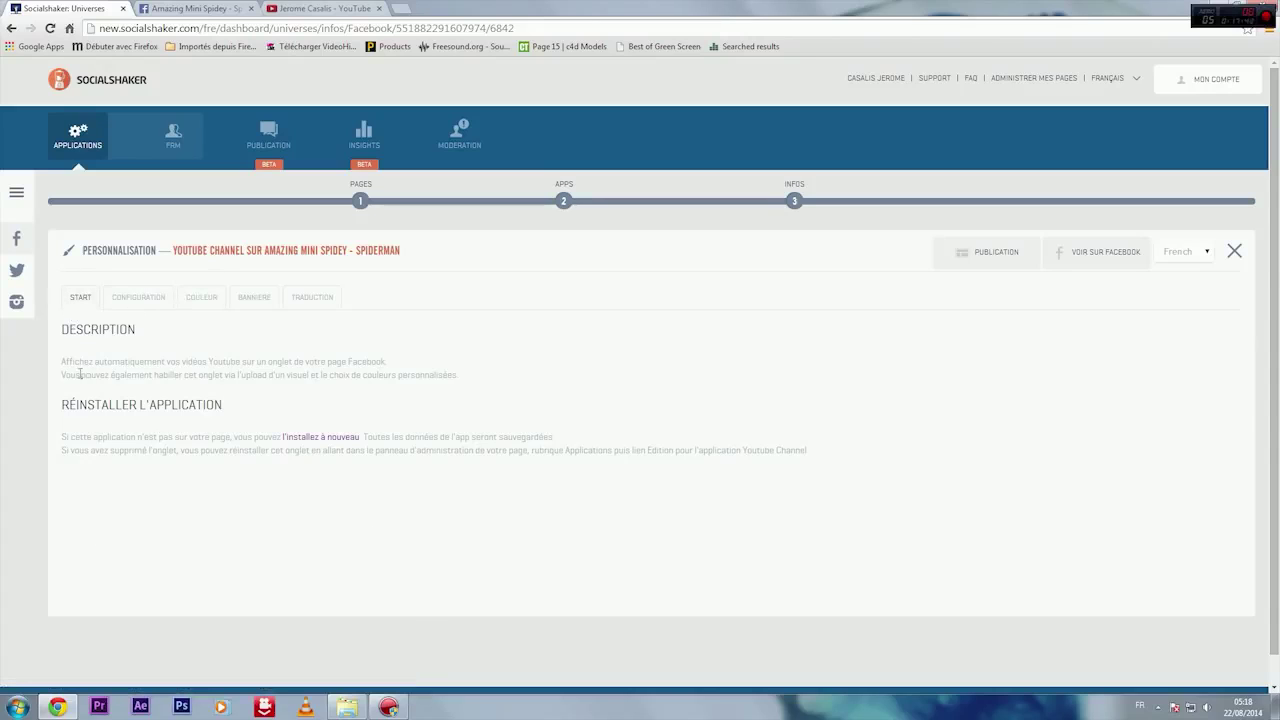
drag(62, 362, 412, 353)
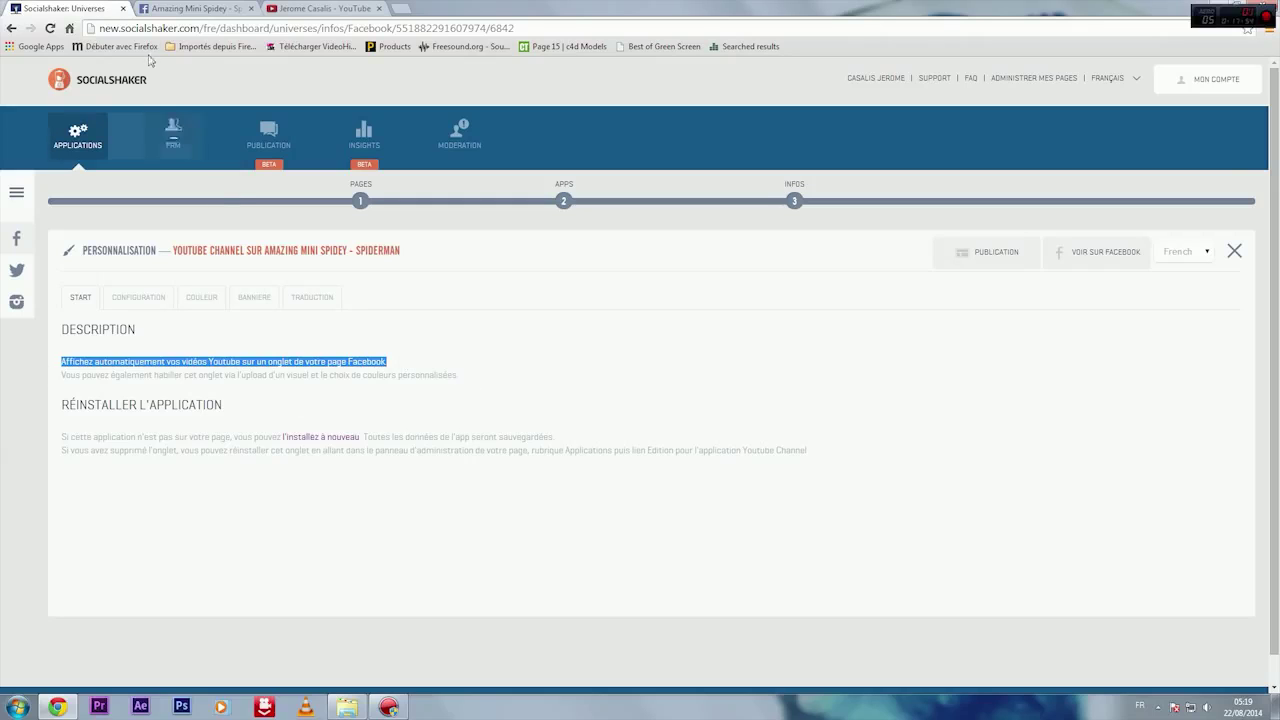
Switch to the Facebook page and review the Amazing Mini Spidey TV tab and the videos it displays.
click(200, 8)
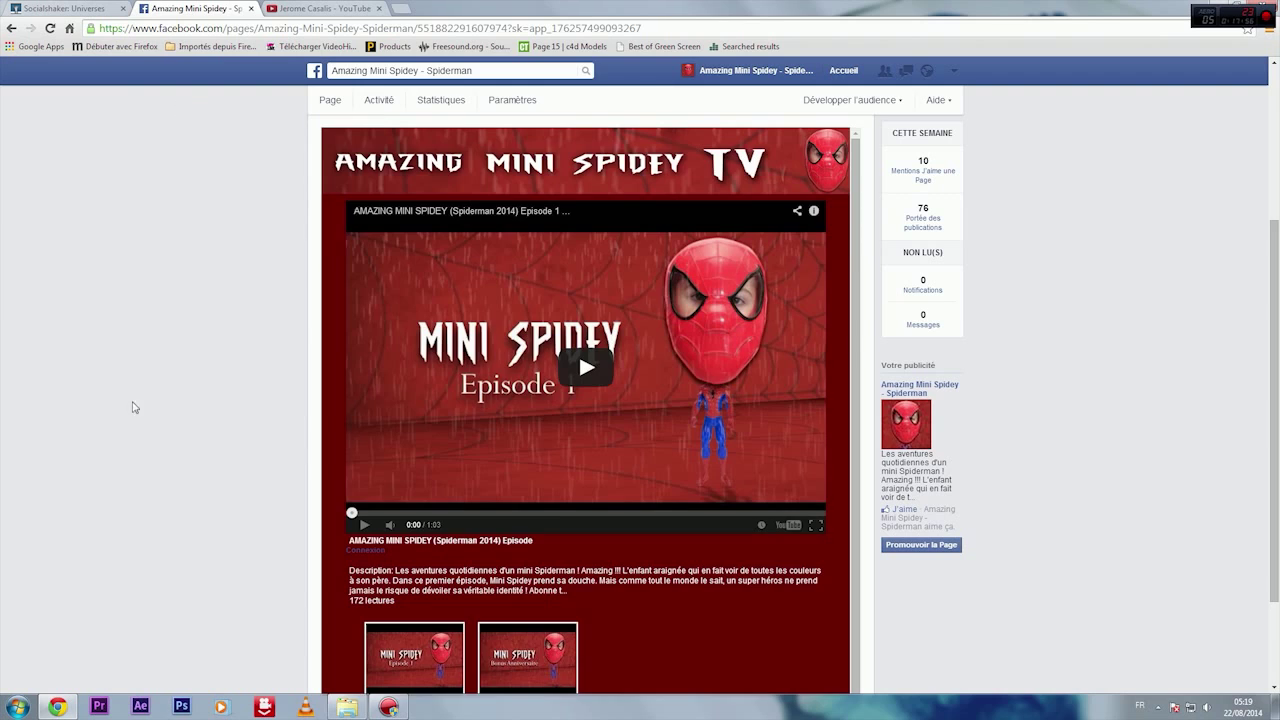
scroll(133, 407, up, 2)
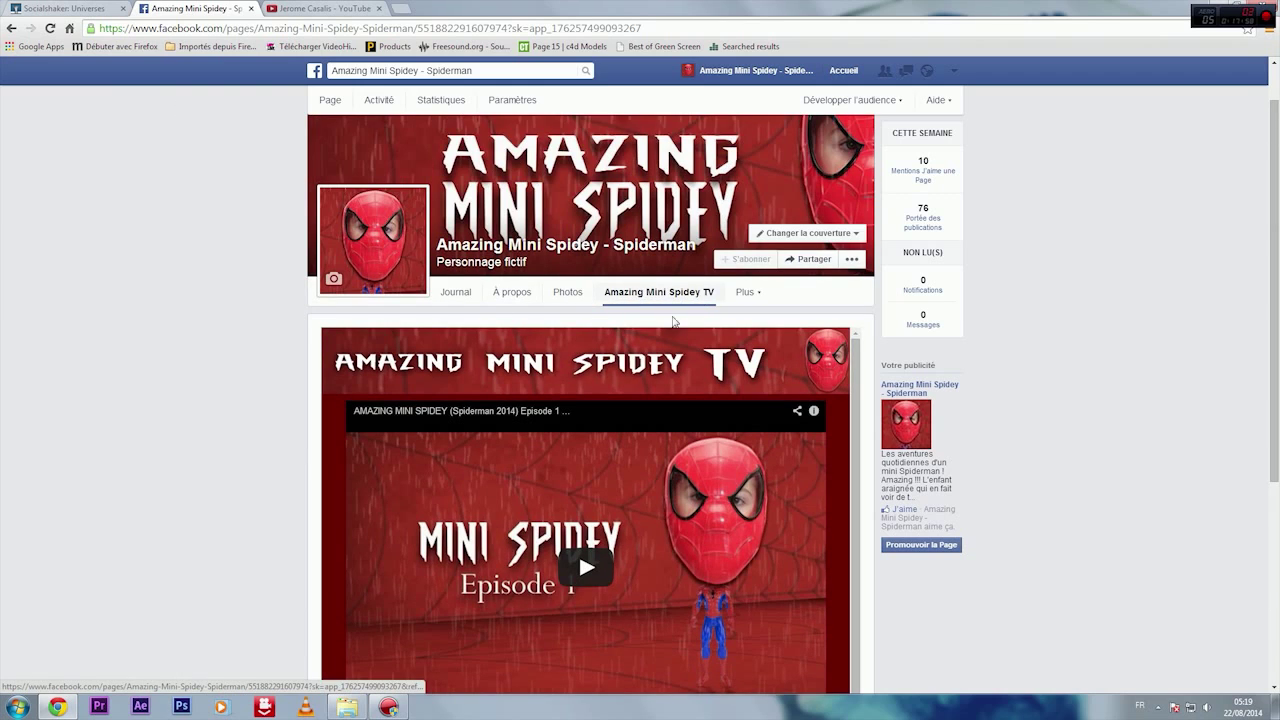
scroll(420, 400, down, 3)
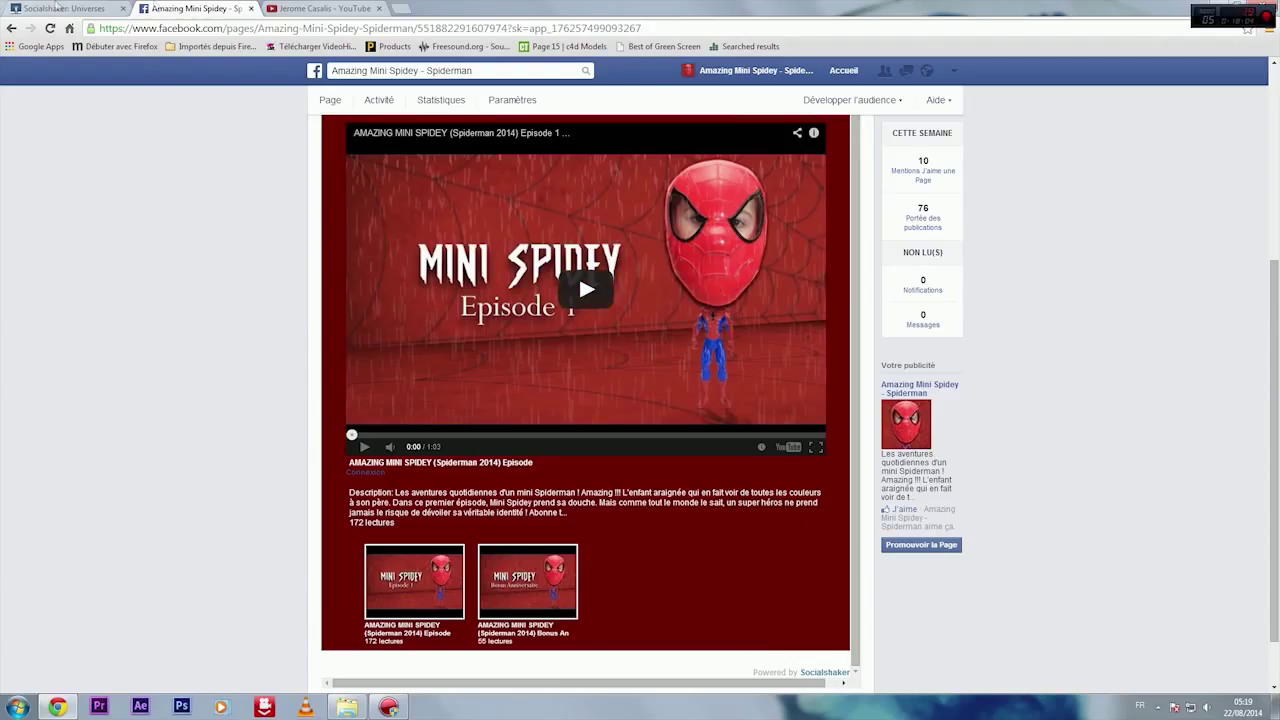
Return to SocialShaker and highlight the description line about dressing the tab with an uploaded visual and custom colours, then clear the selection.
click(57, 7)
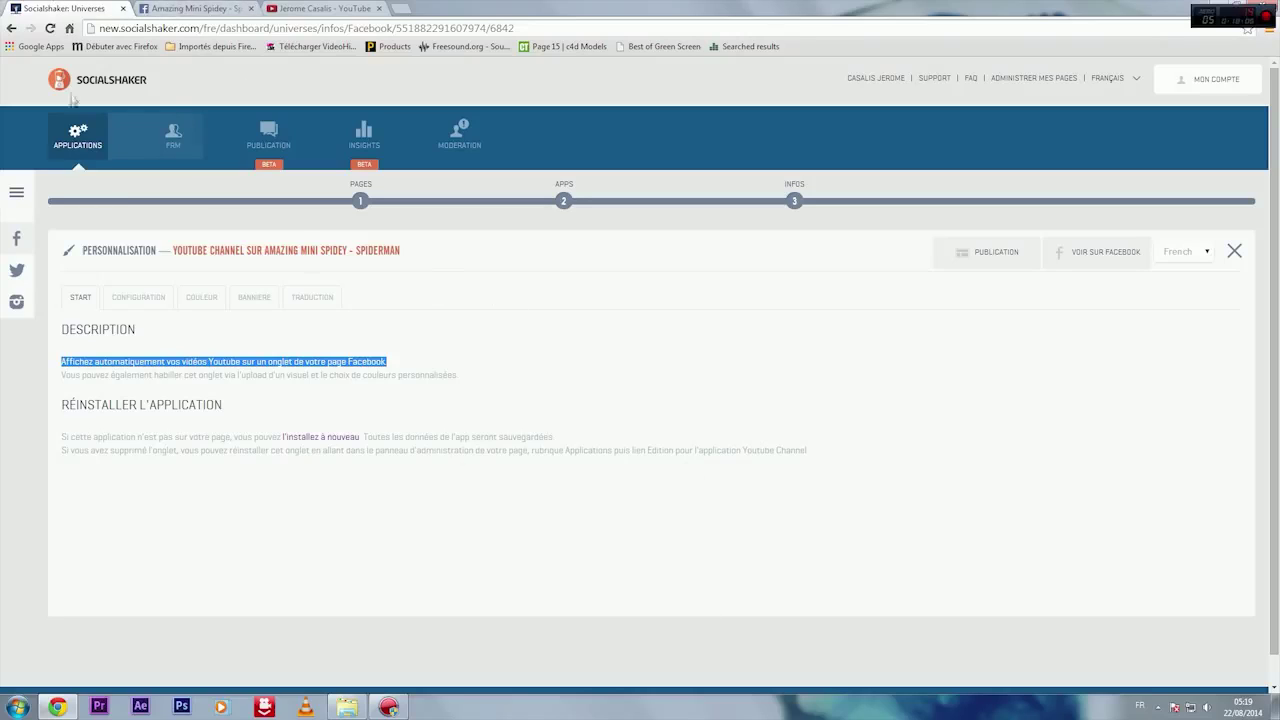
click(504, 401)
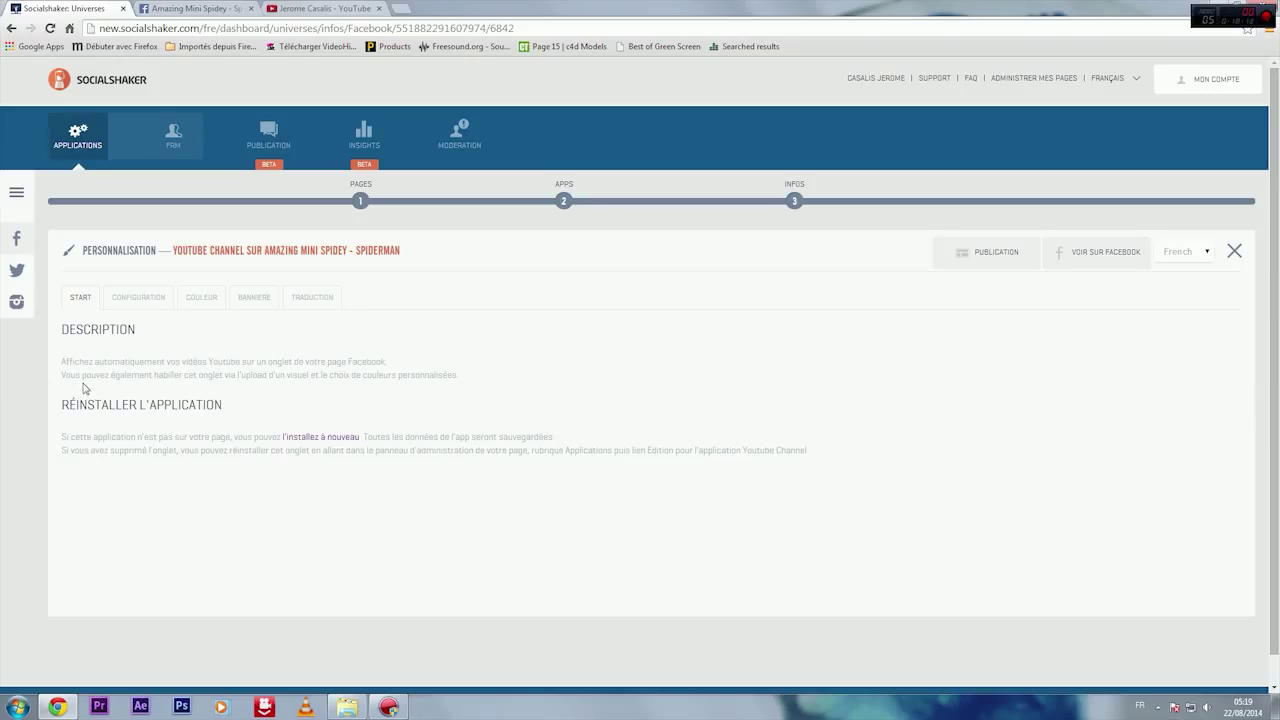
drag(64, 375, 413, 377)
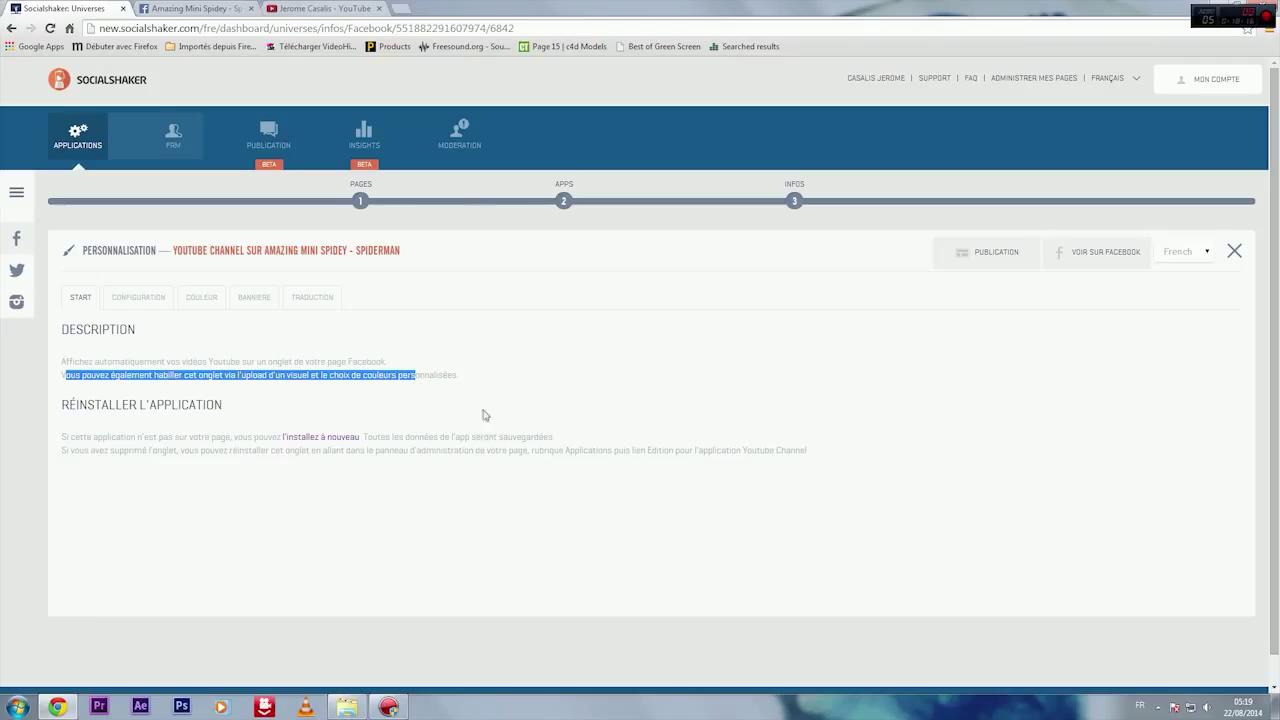
click(543, 397)
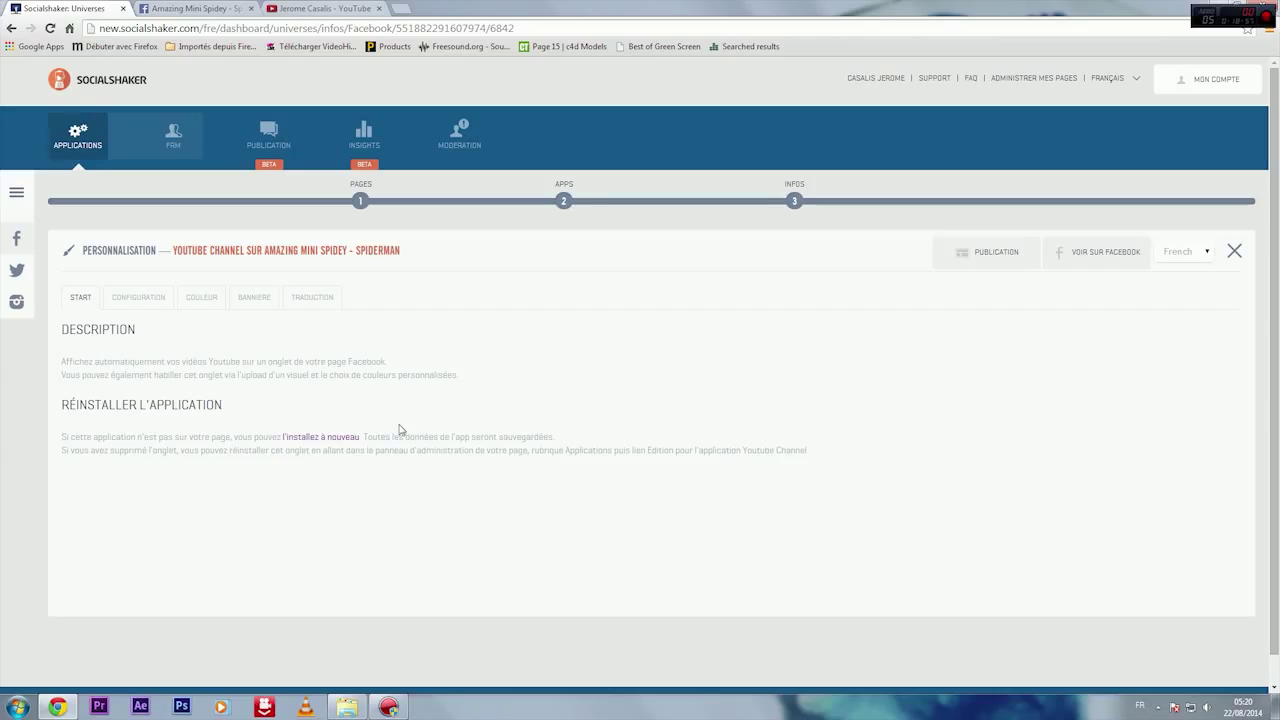
Go to the Facebook page's main view, find its Applications section, and open Amazing Mini Spidey TV from there to view the videos.
click(185, 8)
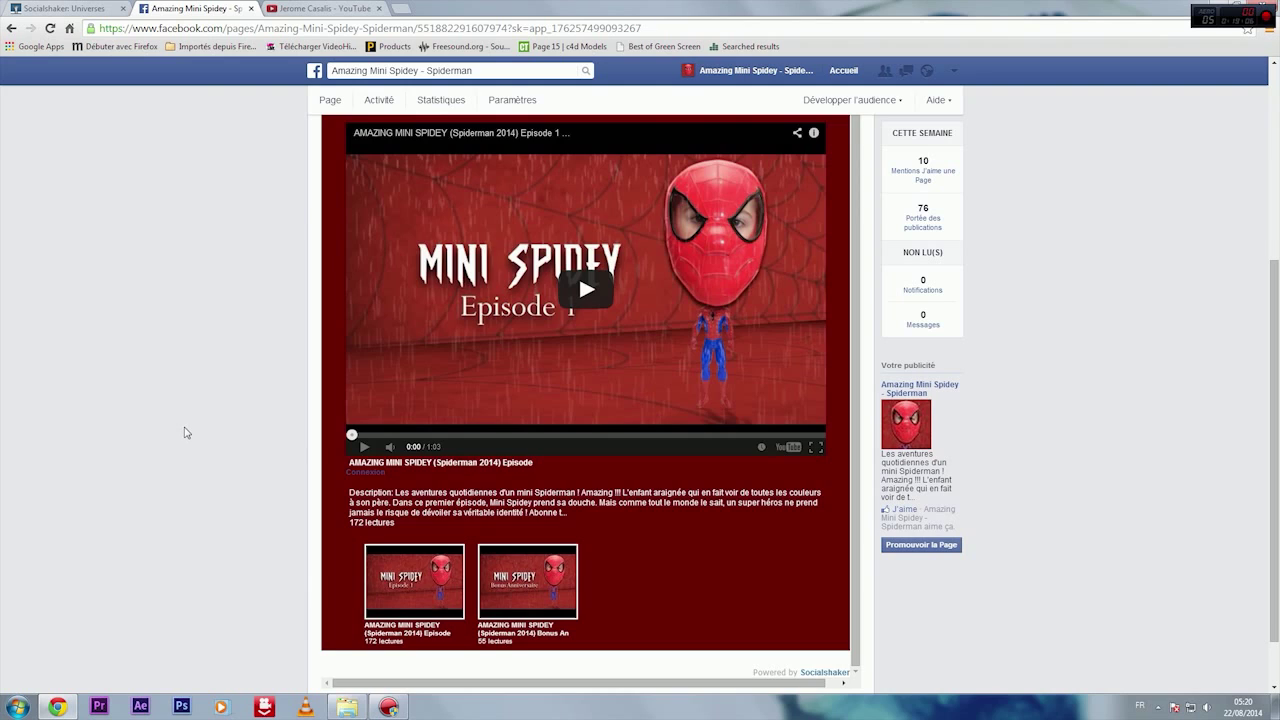
scroll(184, 432, up, 3)
click(330, 100)
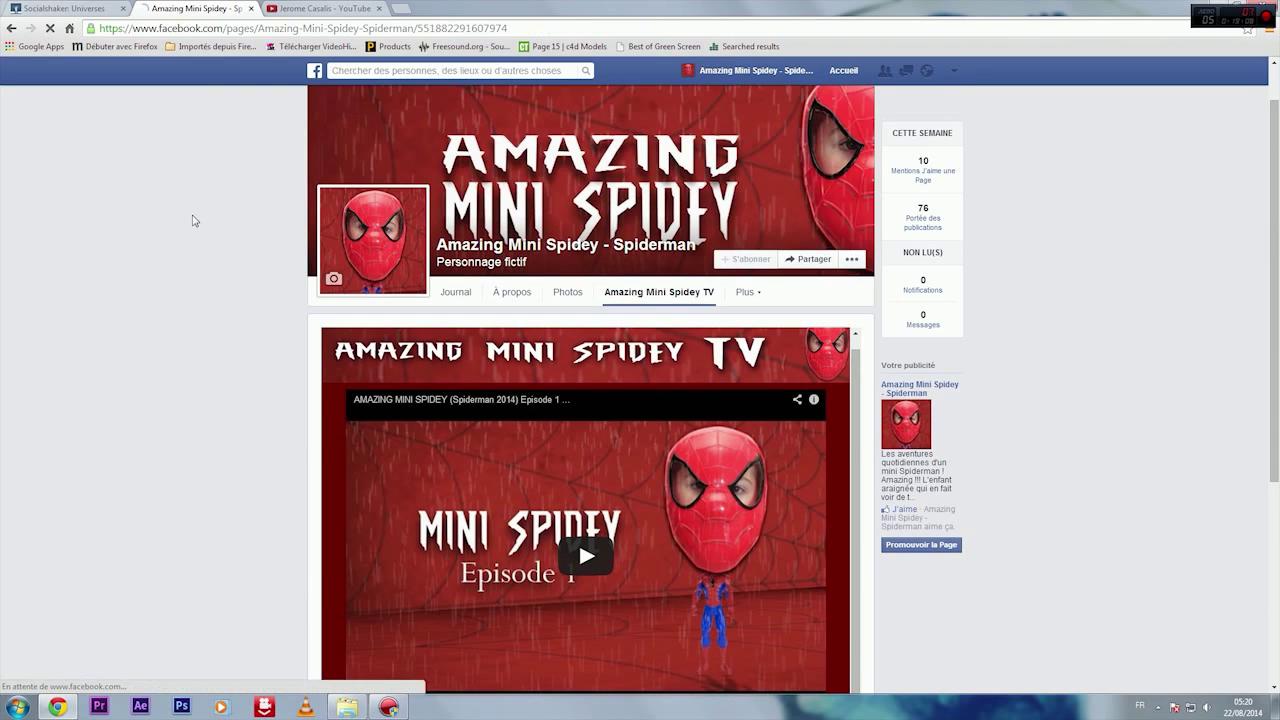
scroll(165, 382, down, 1)
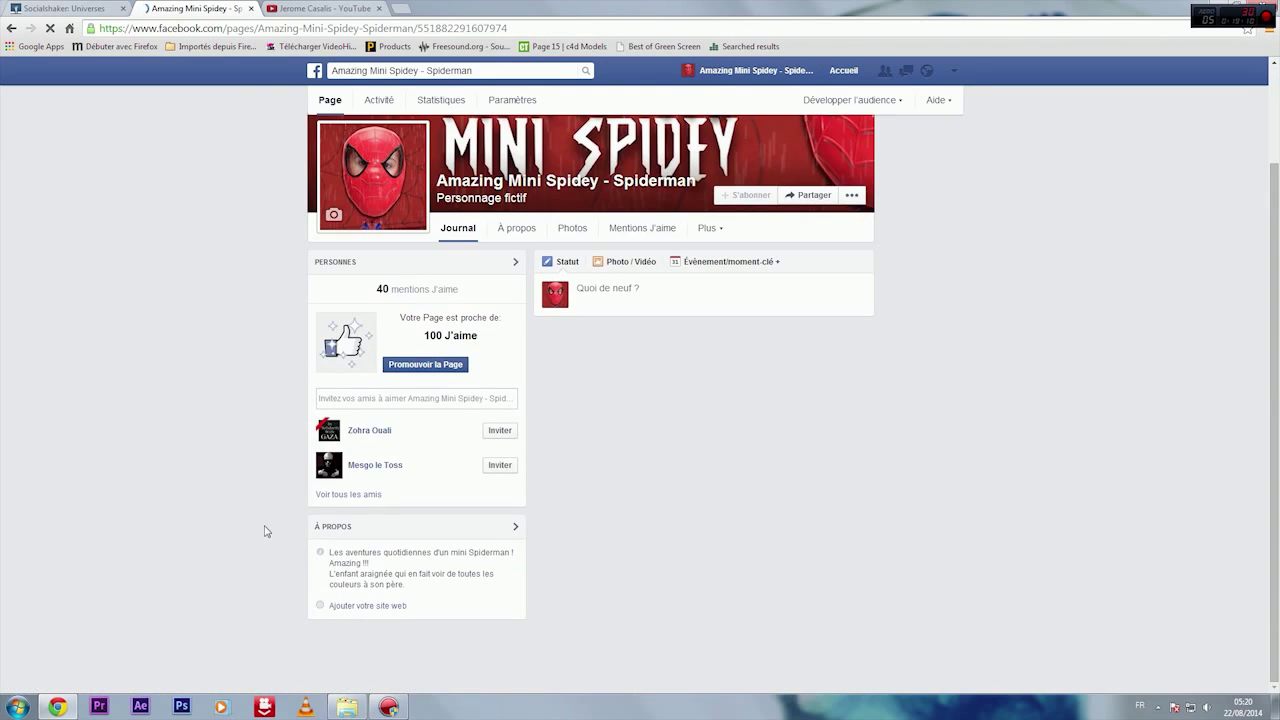
scroll(253, 502, down, 2)
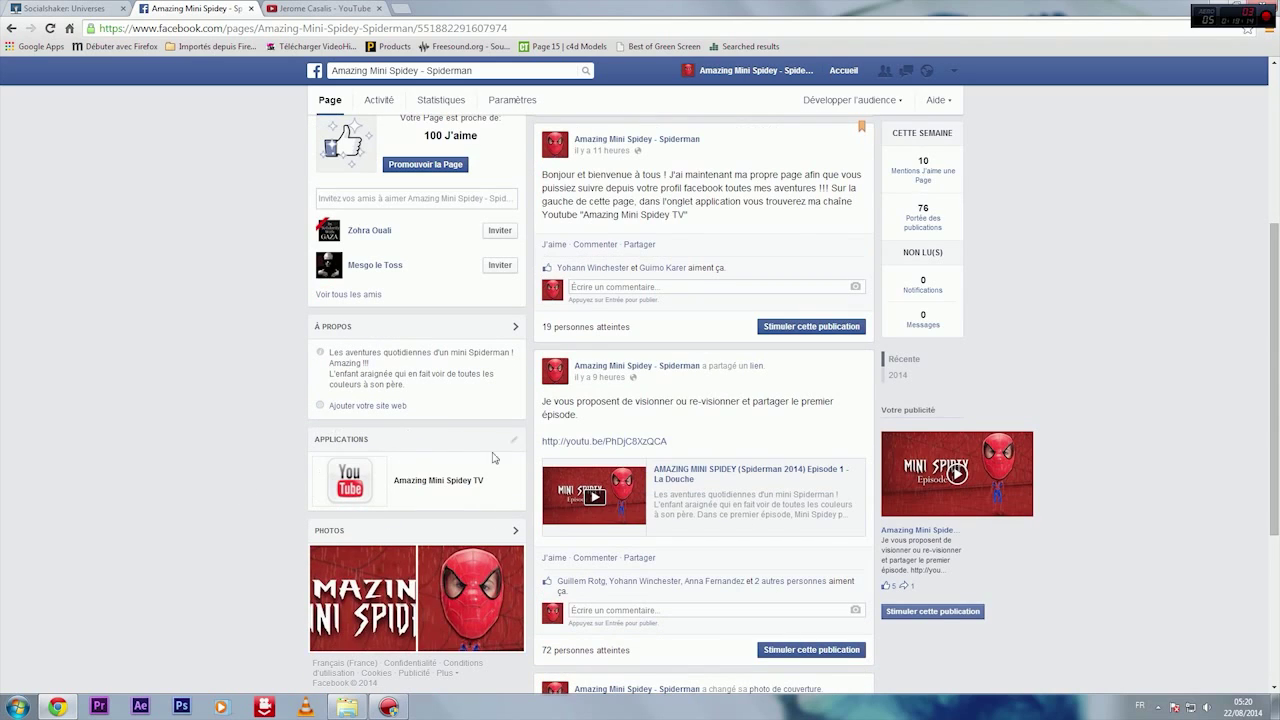
click(451, 484)
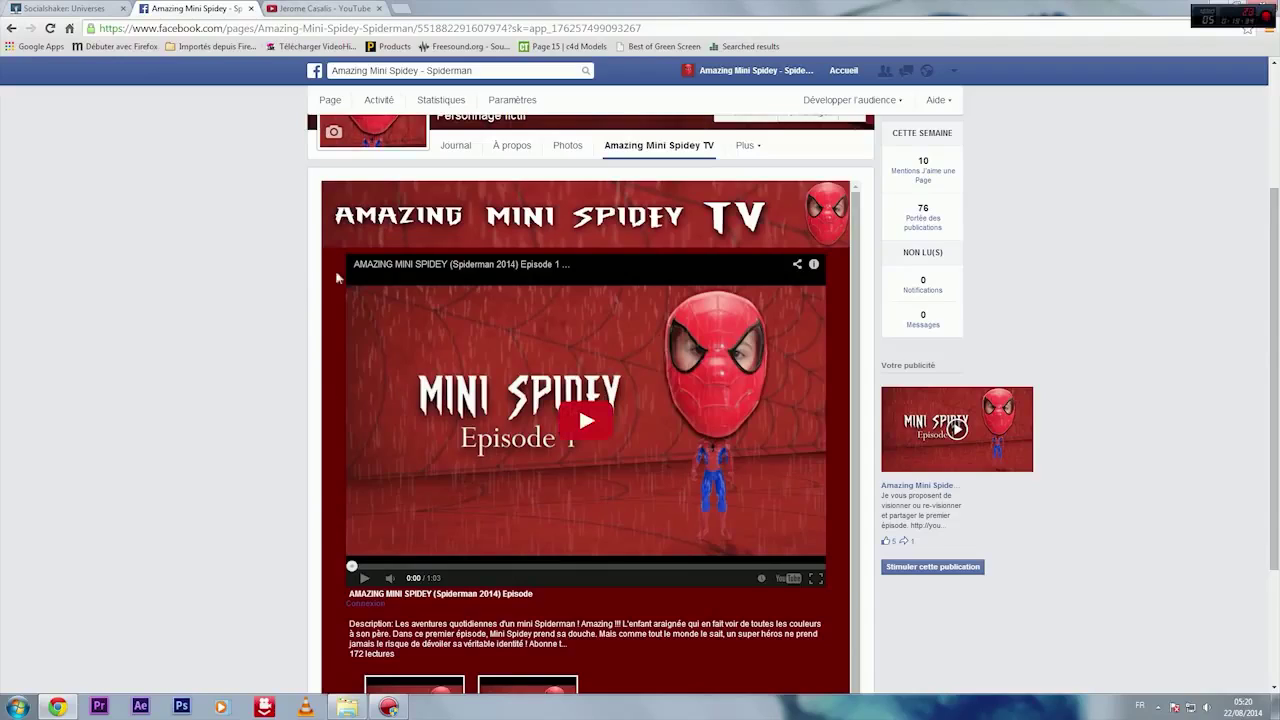
scroll(267, 277, down, 1)
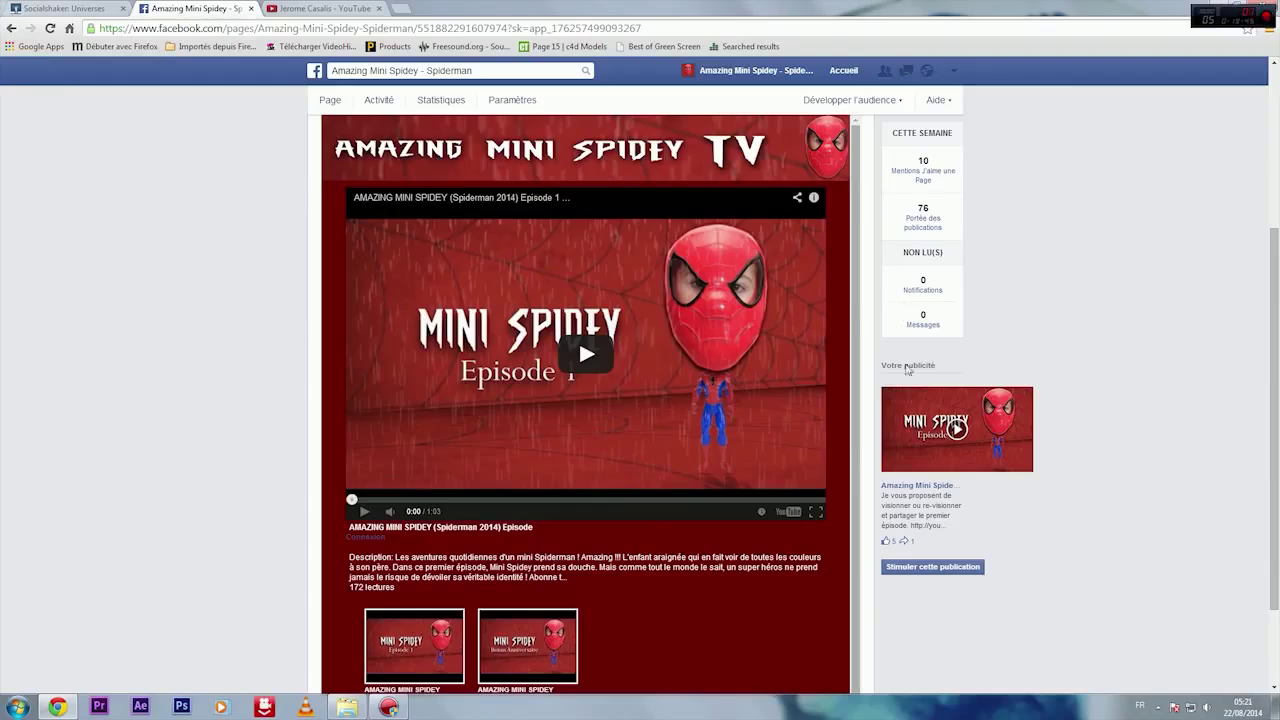
Open the YouTube Channel application's Configuration settings in SocialShaker and compare the Timeline format option with the tab's width on the Facebook page.
click(110, 10)
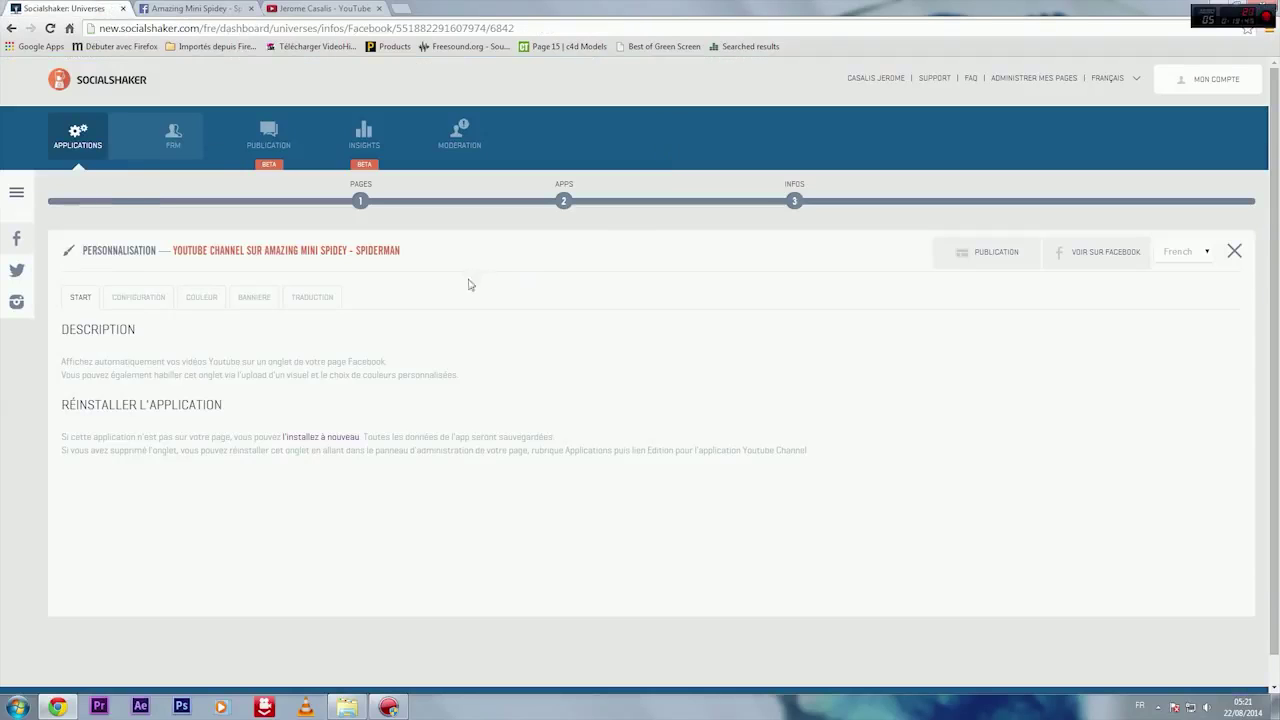
click(130, 300)
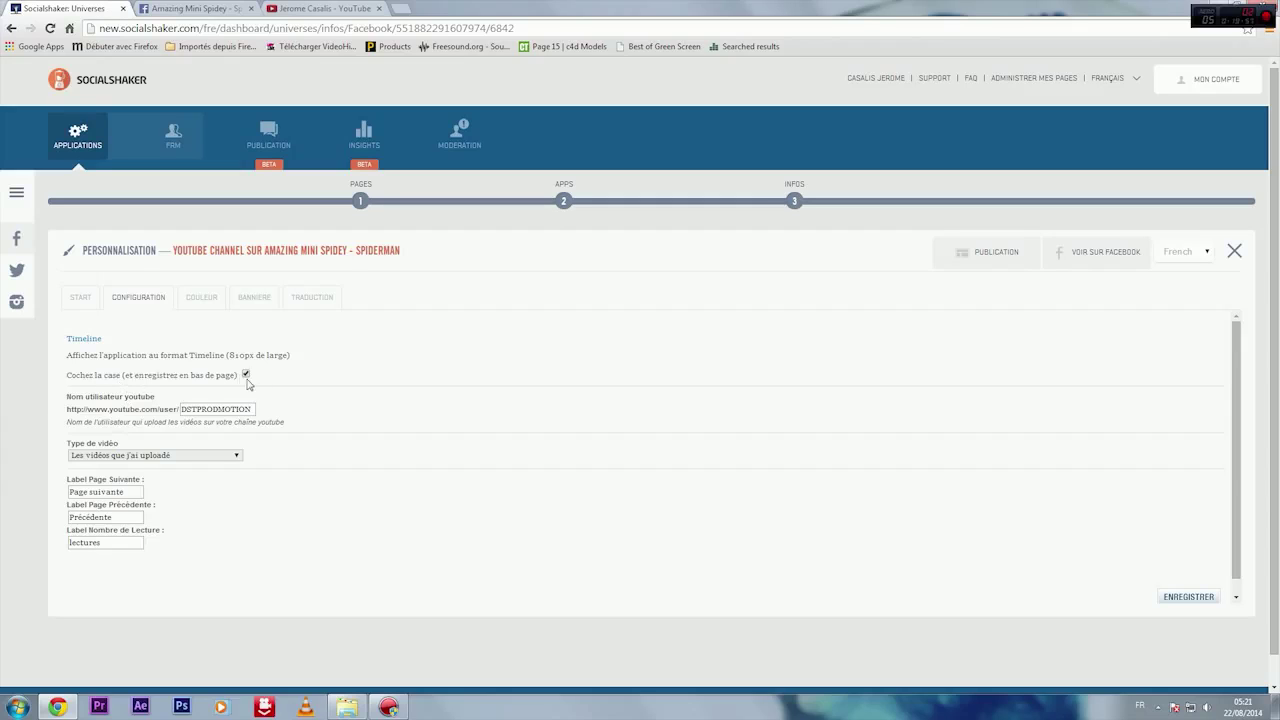
click(182, 8)
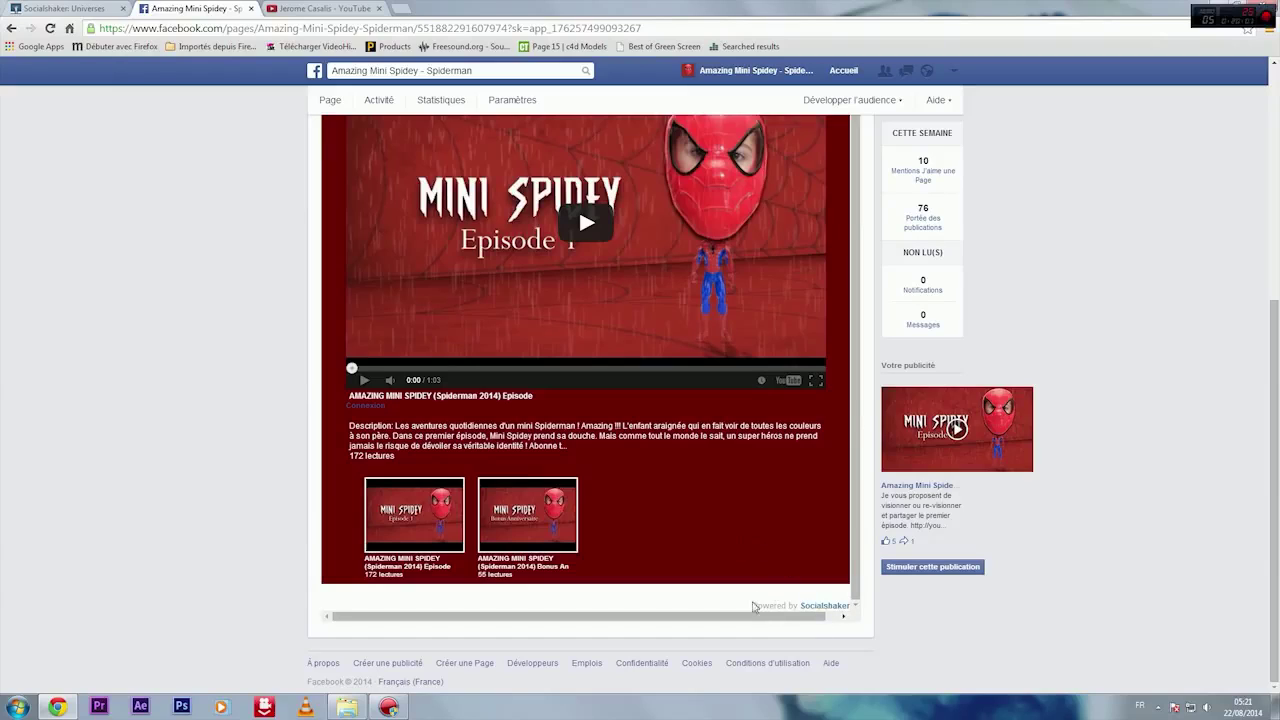
click(828, 614)
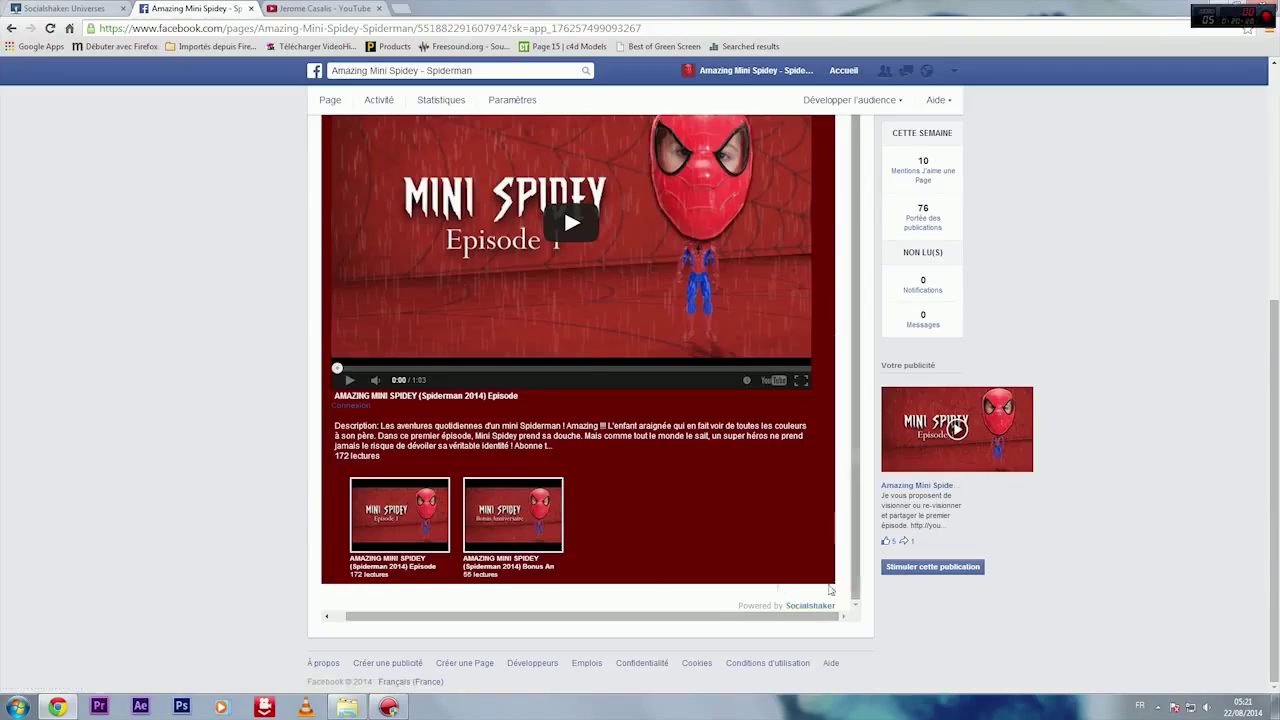
Highlight the YouTube username in the SocialShaker configuration to examine it, and switch to the YouTube channel page.
click(60, 8)
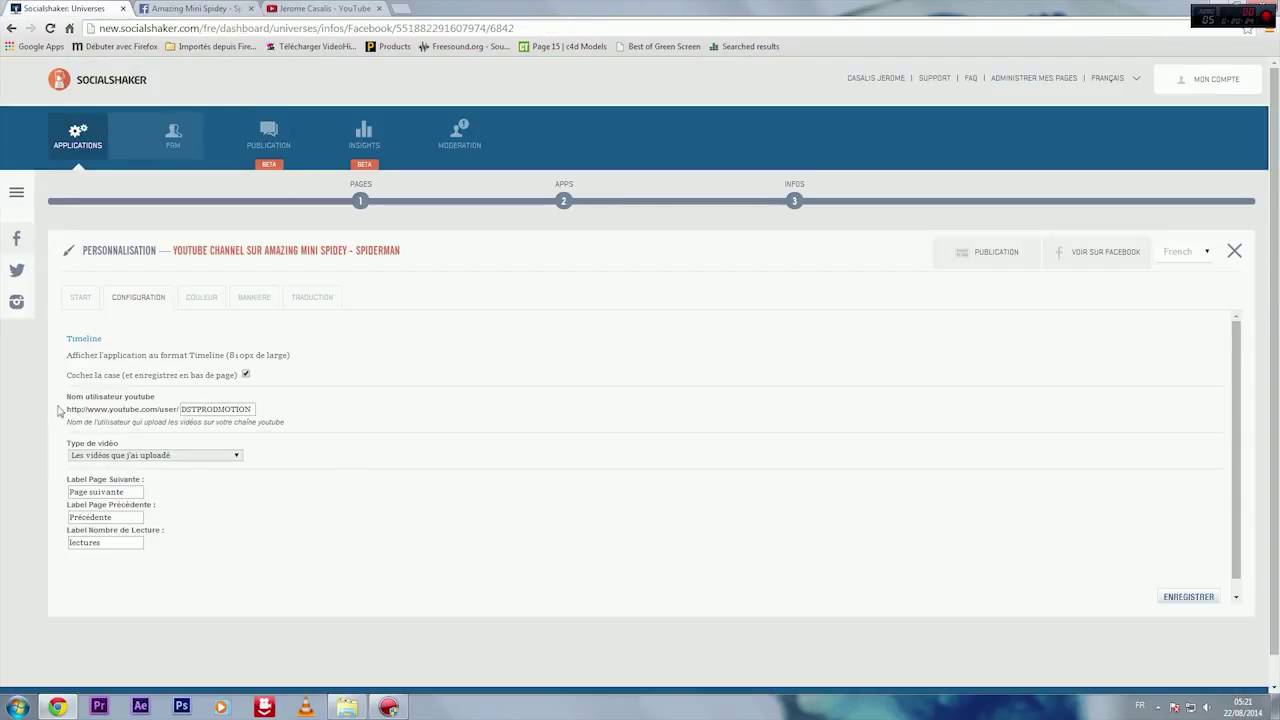
drag(182, 409, 303, 410)
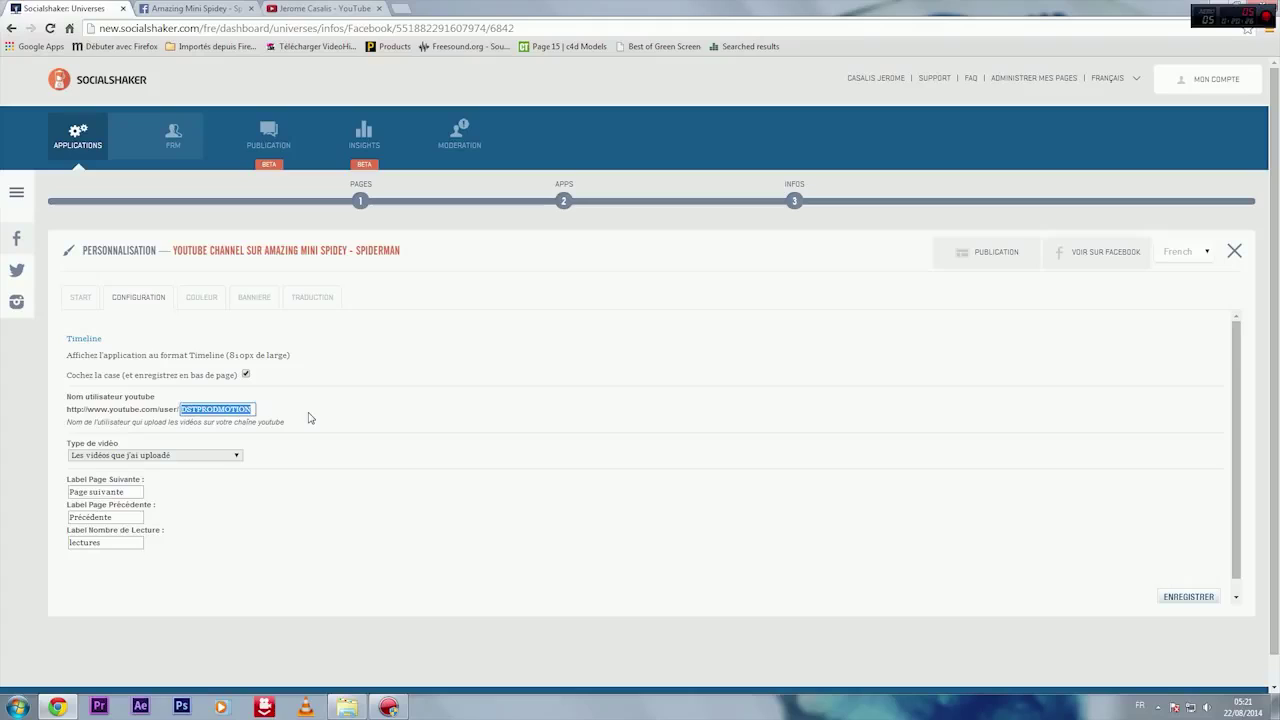
click(310, 417)
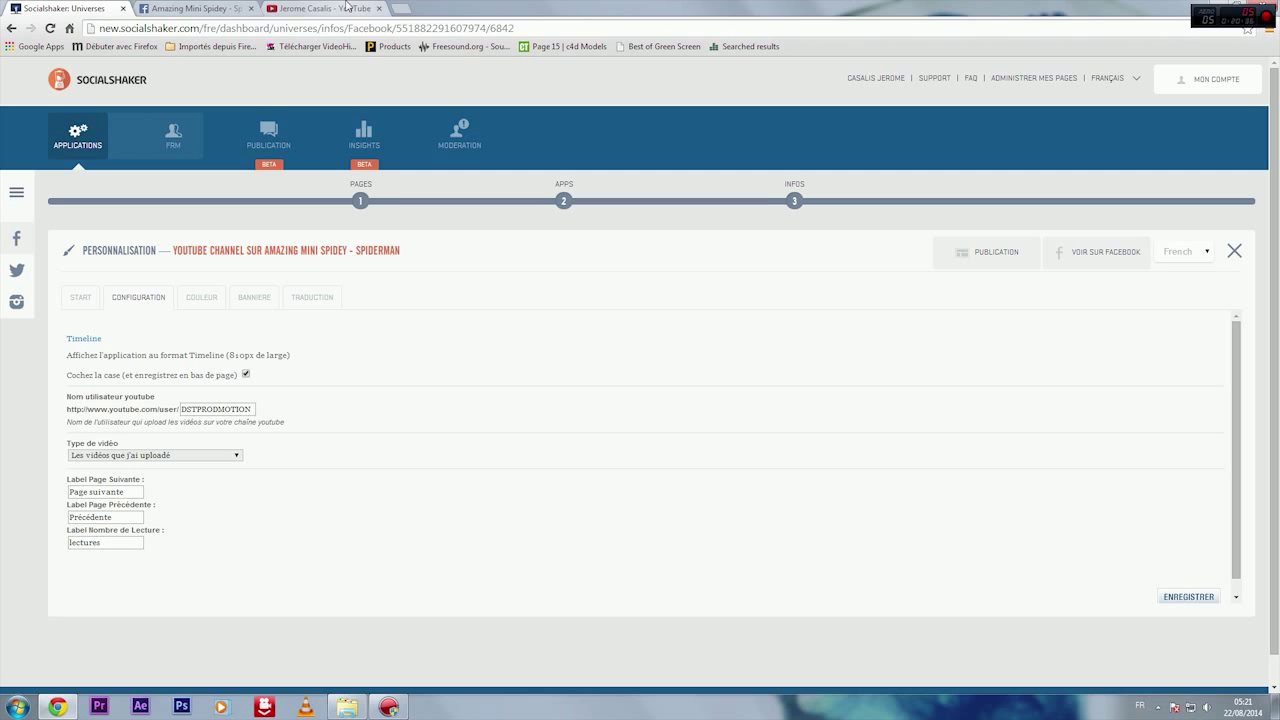
double_click(185, 410)
click(284, 407)
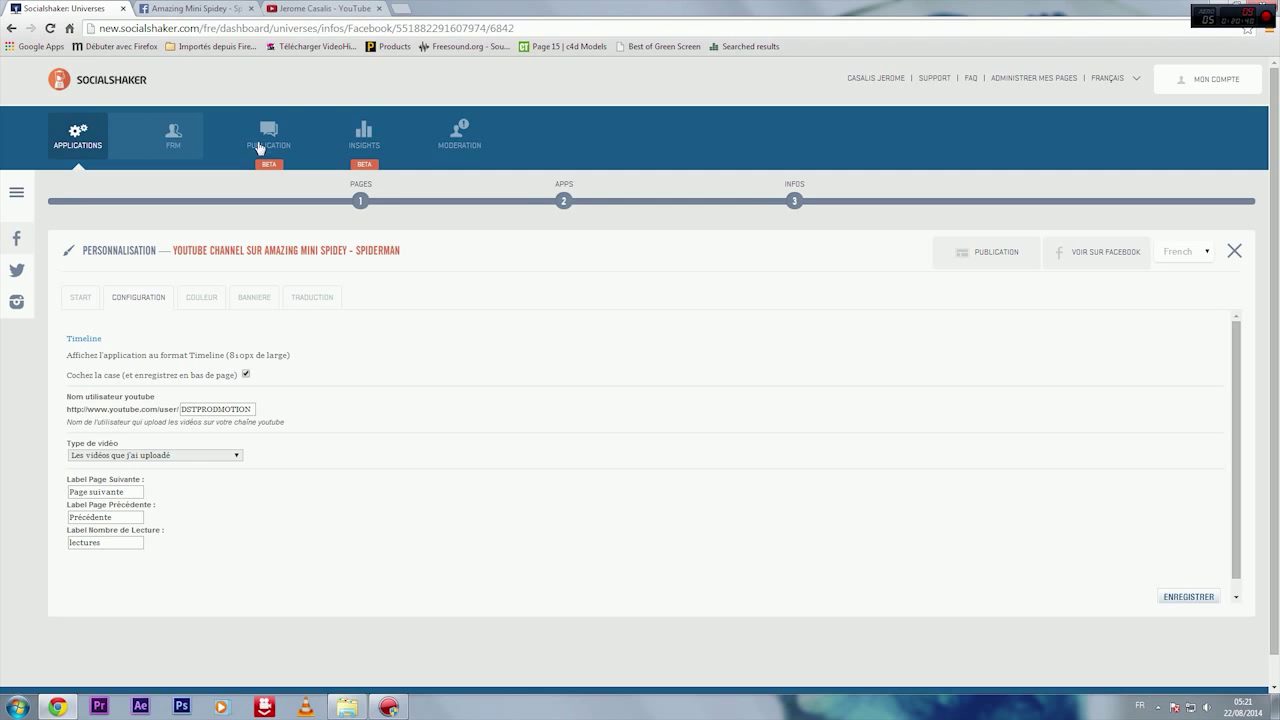
click(312, 8)
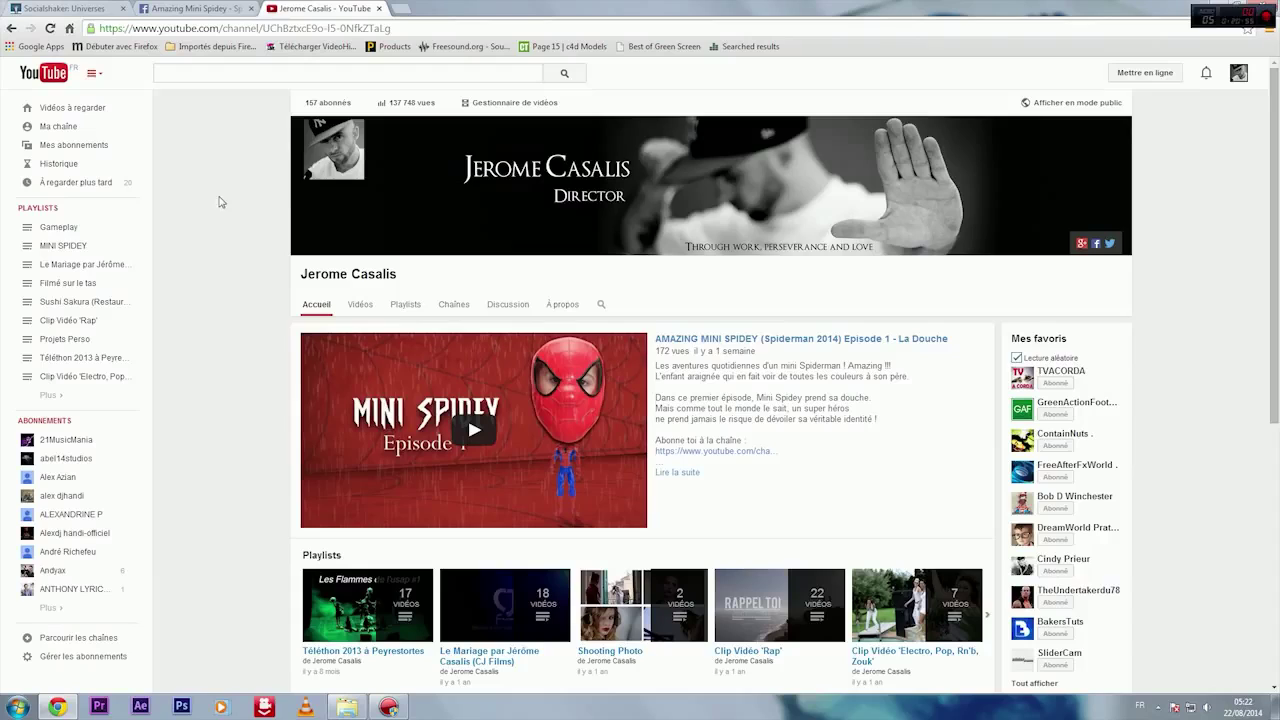
Compare the YouTube username entered in the SocialShaker configuration with the YouTube channel page, highlighting the username field's content.
click(66, 8)
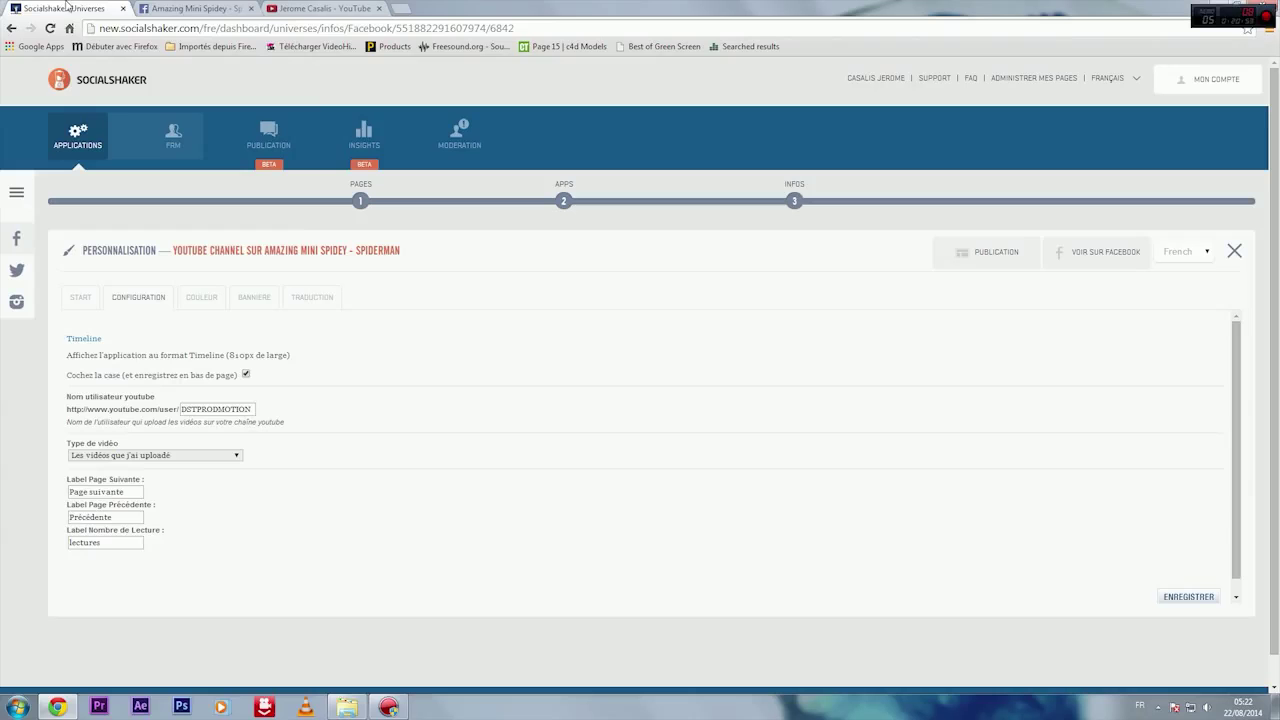
drag(183, 409, 244, 409)
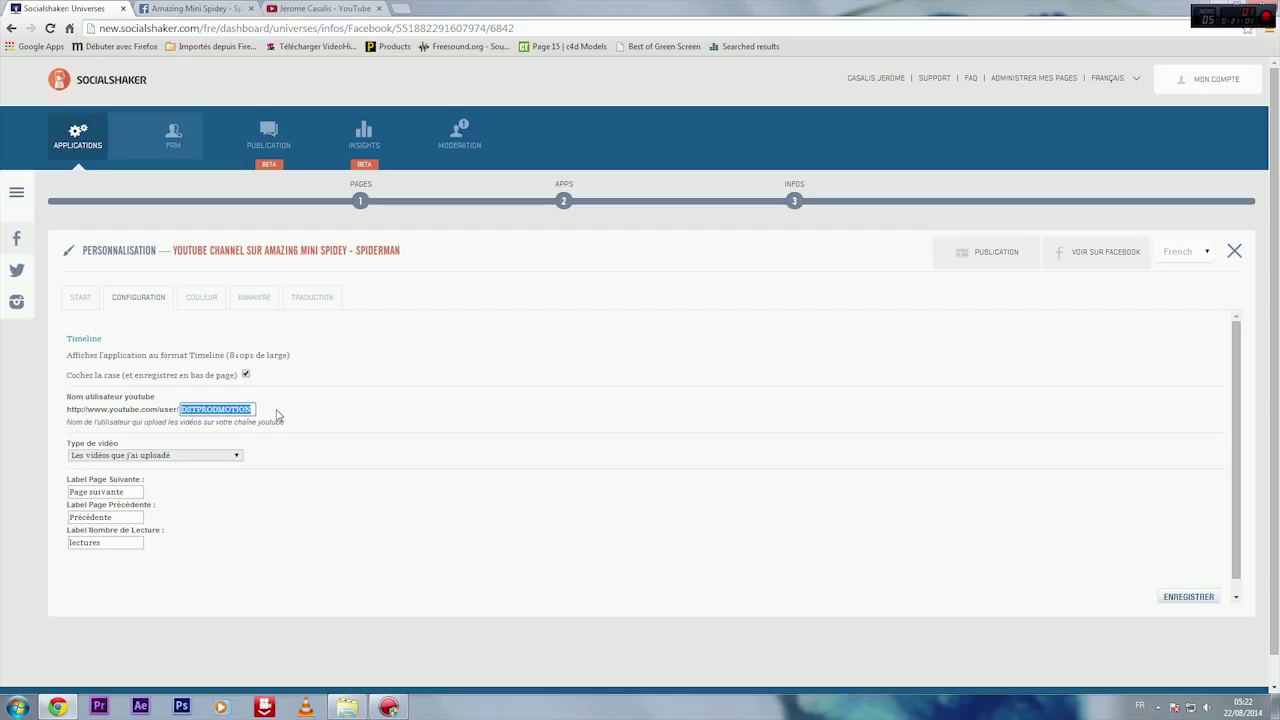
click(278, 414)
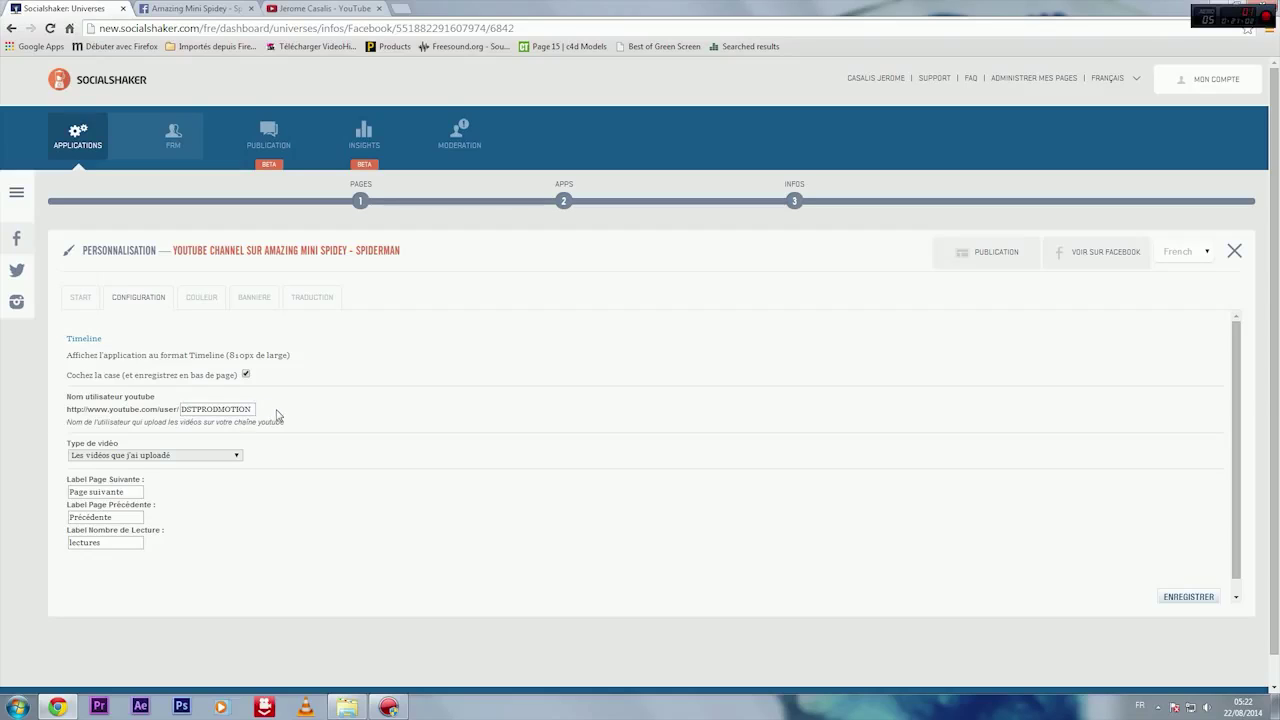
click(308, 8)
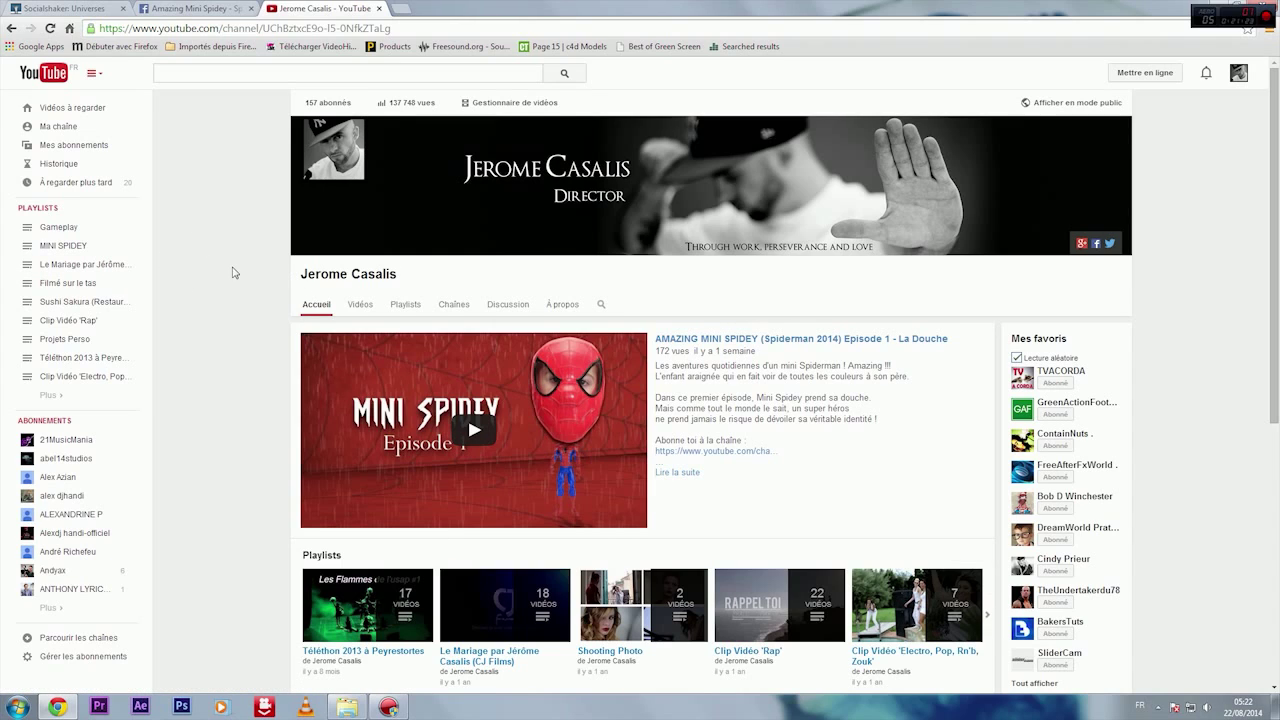
key(ctrl+Tab)
drag(183, 409, 254, 409)
click(300, 427)
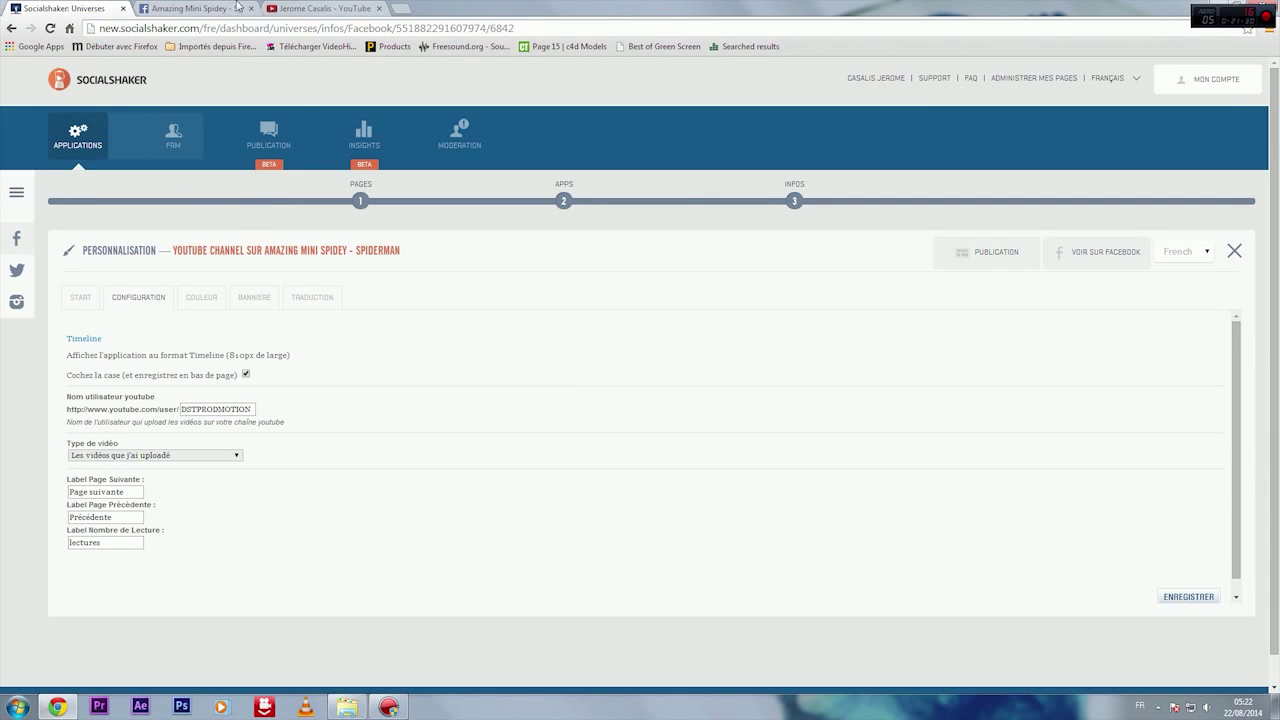
Open your own channel on YouTube, display it in public mode, and pause the featured video.
click(328, 8)
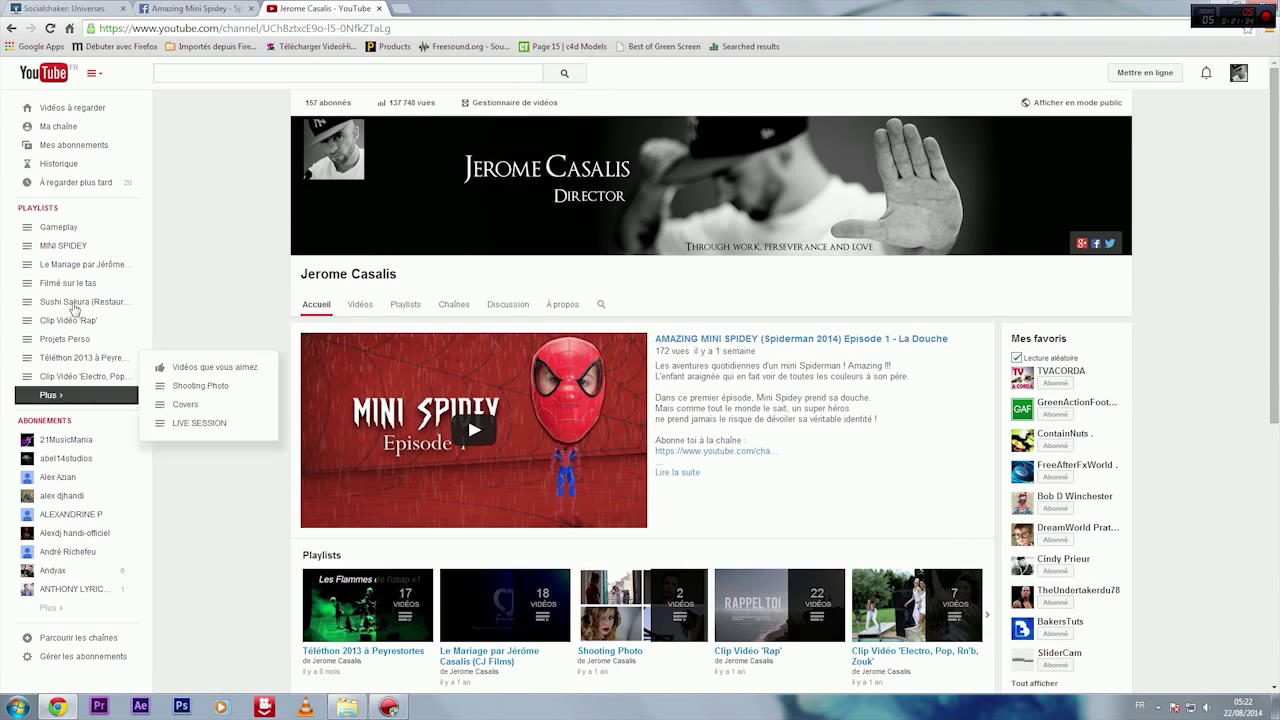
click(74, 130)
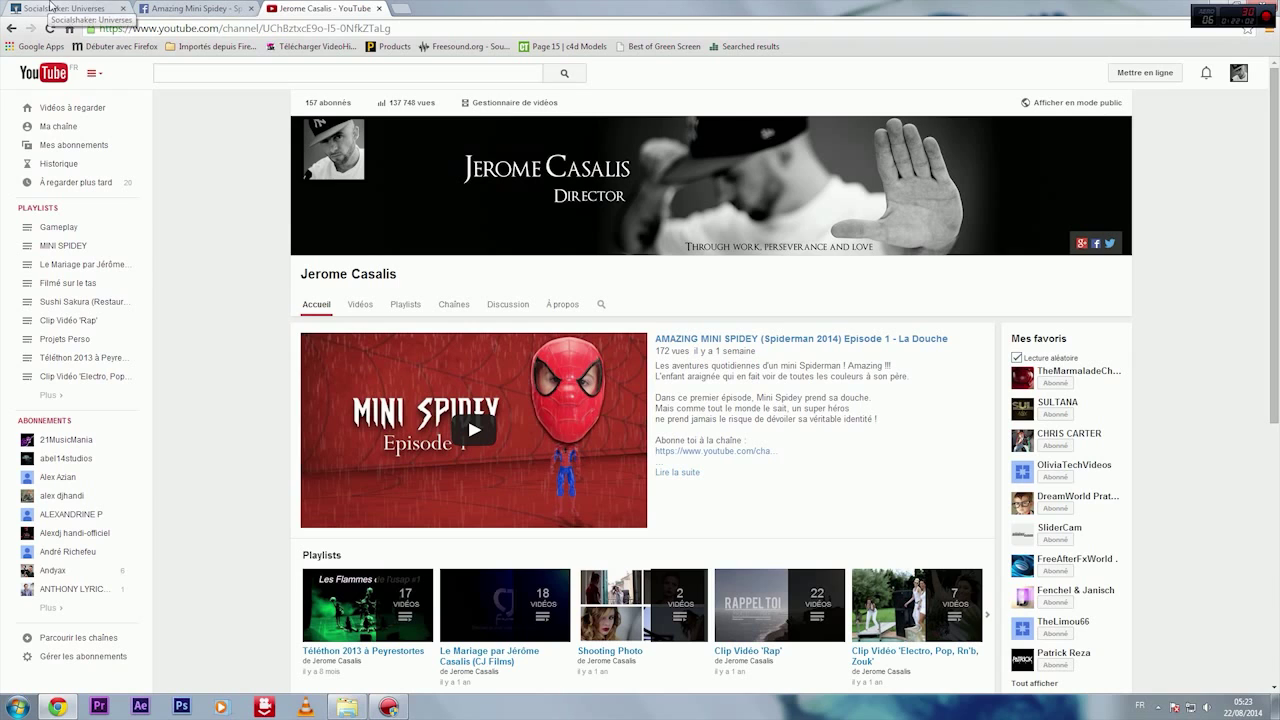
click(48, 6)
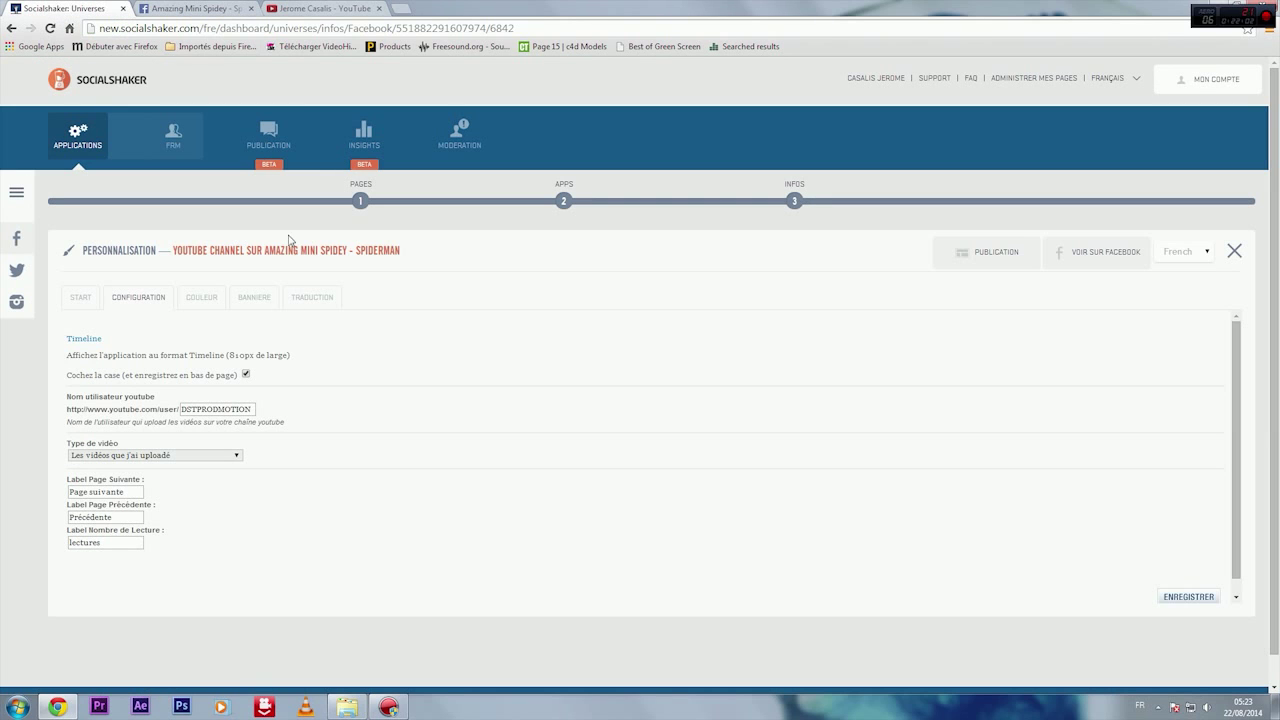
click(305, 8)
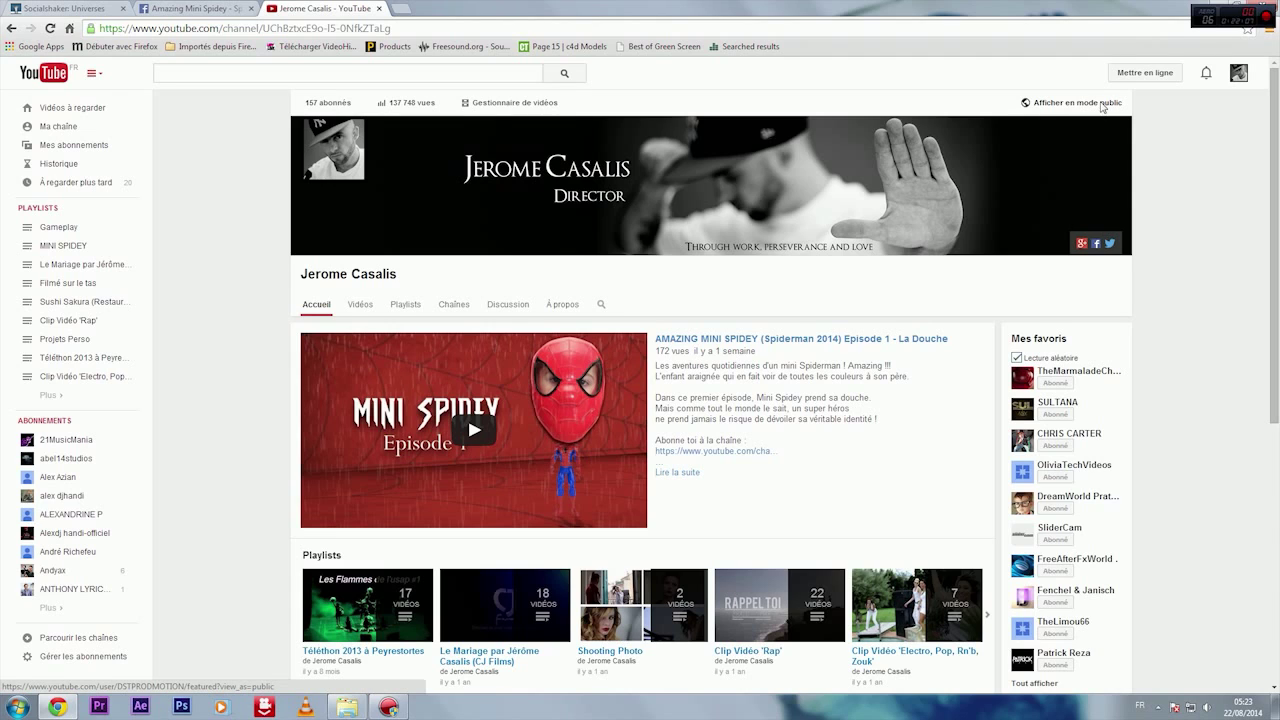
click(1100, 104)
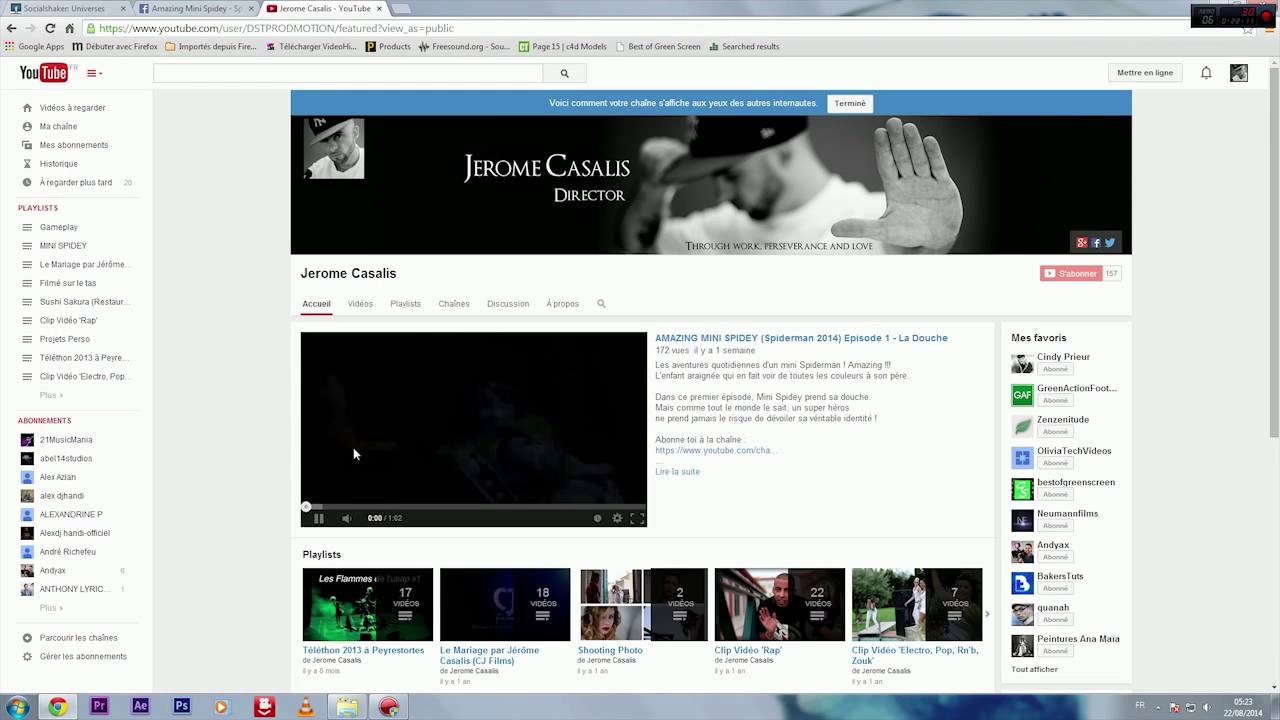
click(353, 454)
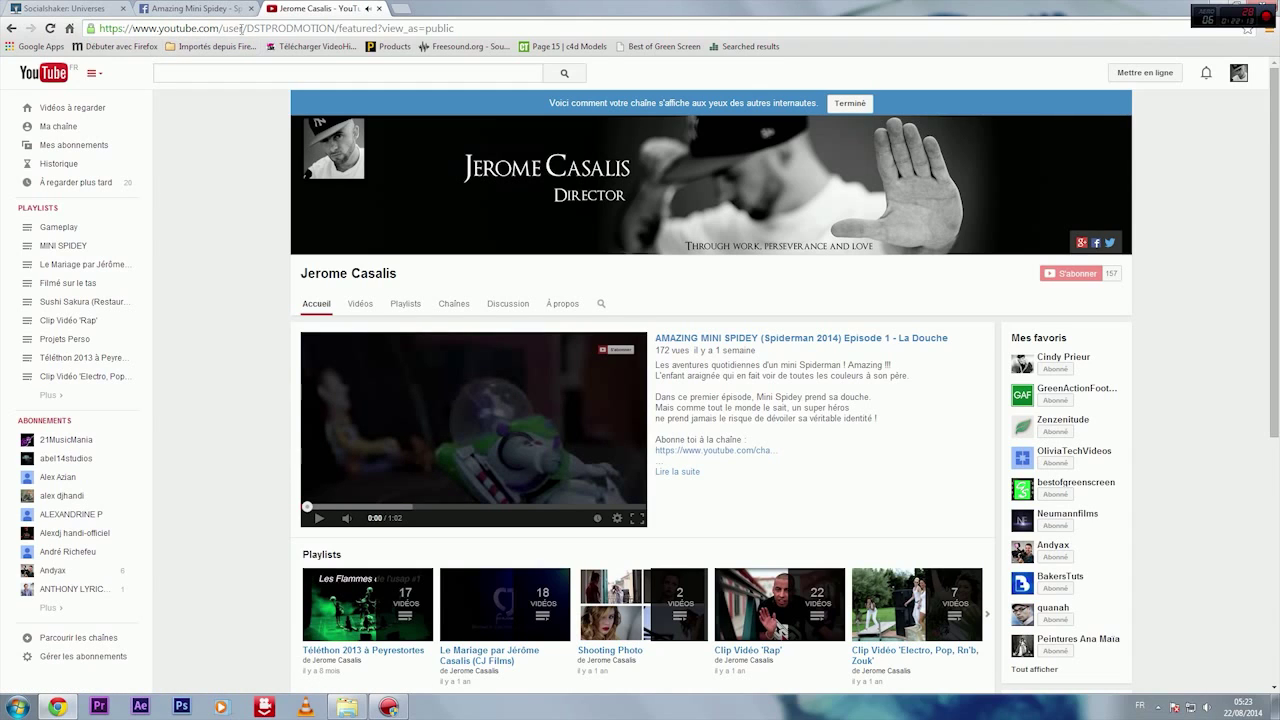
Highlight the username following "user/" in the channel's web address and compare it with the YouTube username in SocialShaker.
drag(246, 28, 336, 24)
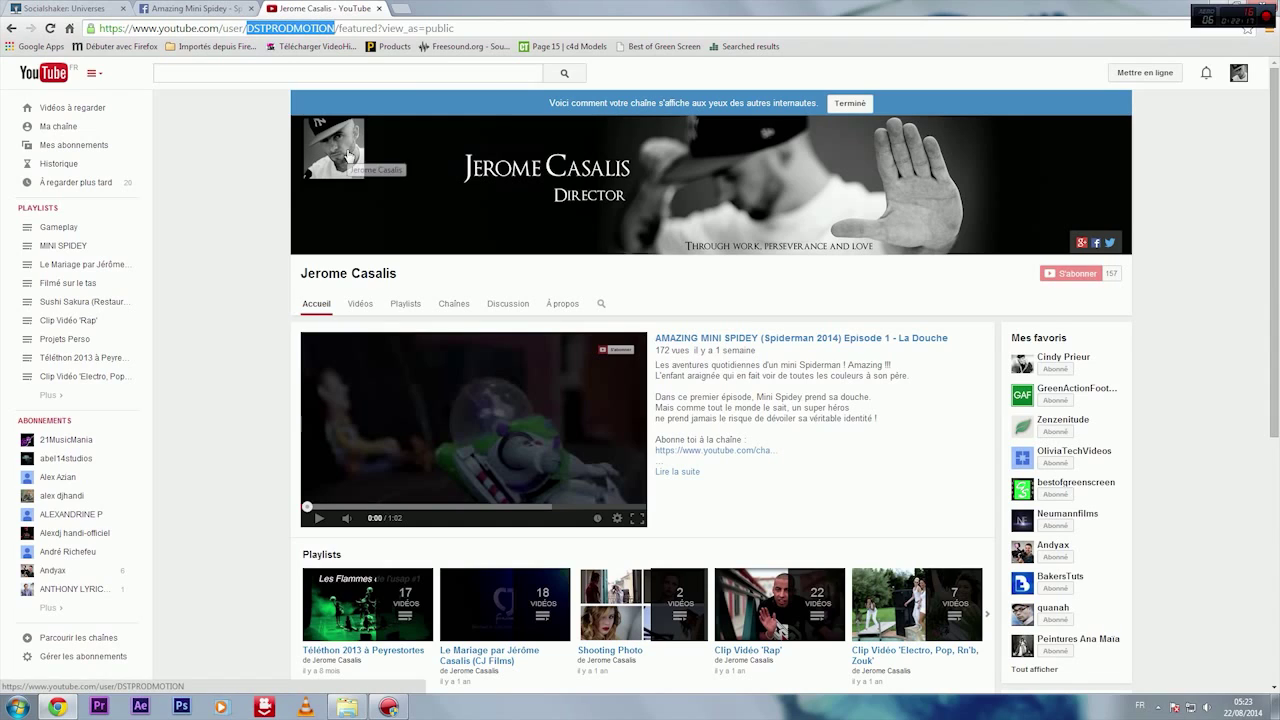
right_click(294, 31)
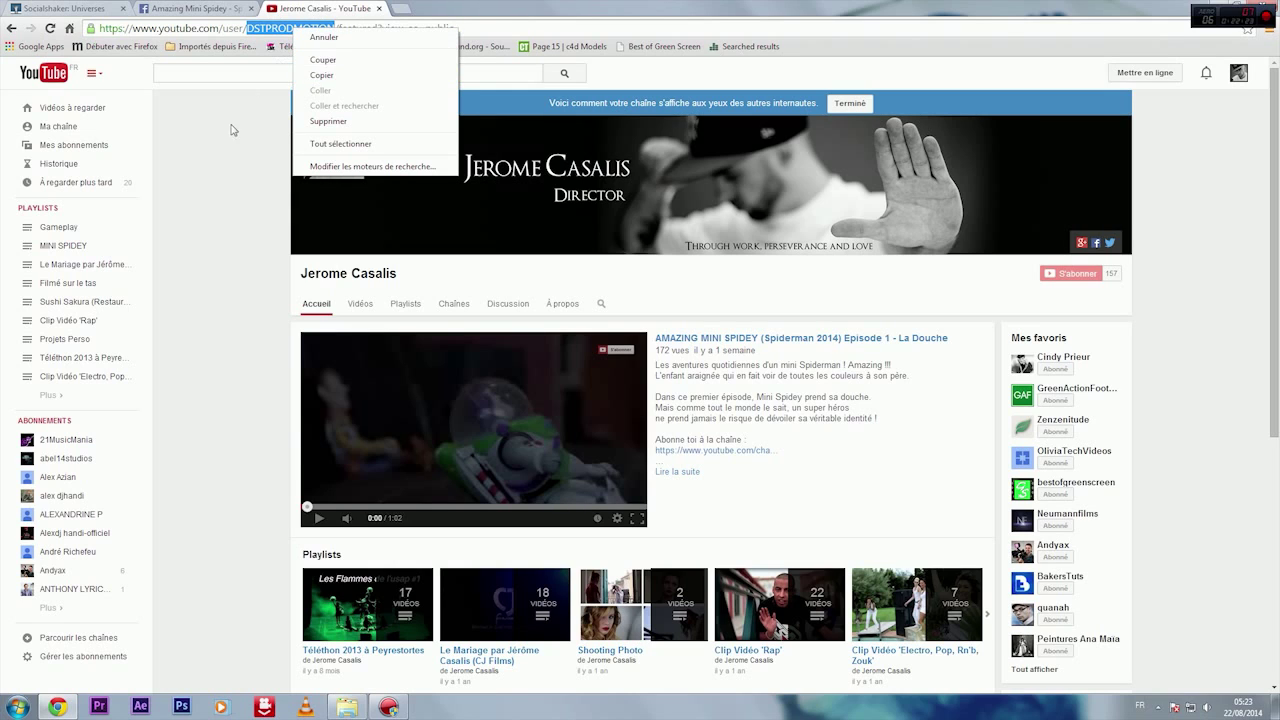
key(Escape)
key(ctrl+1)
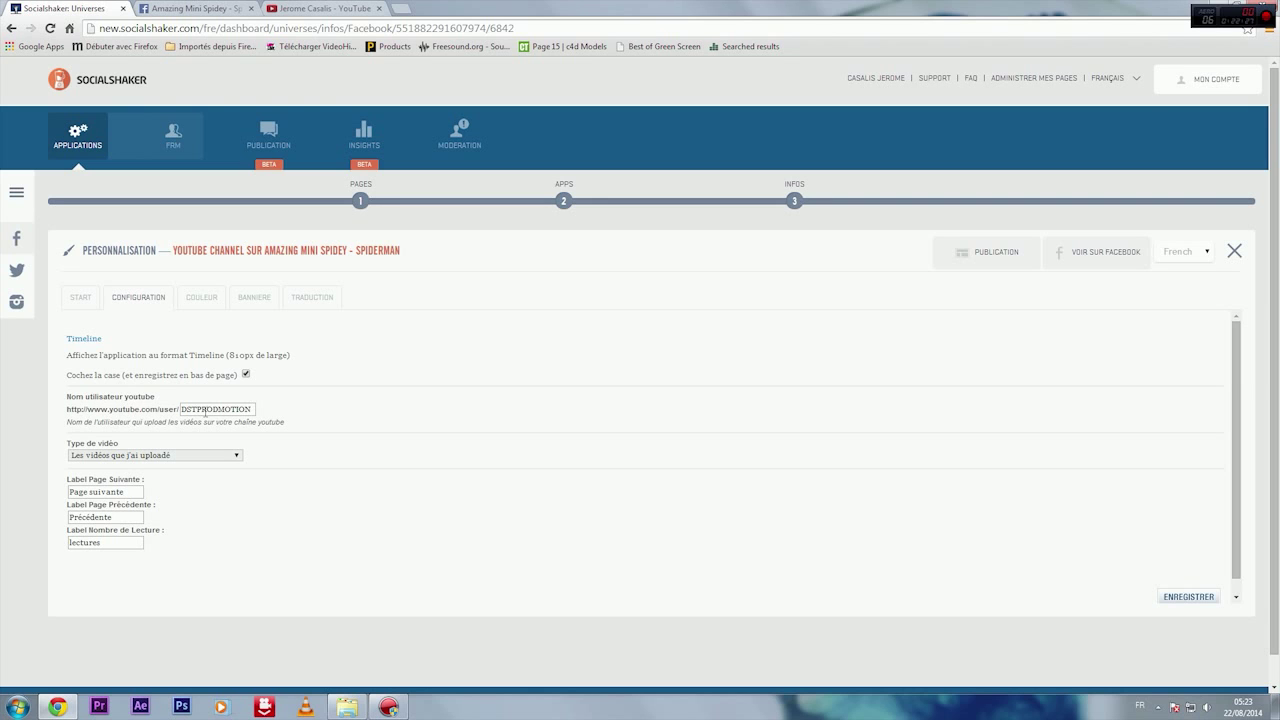
key(ctrl+Tab)
key(ctrl+Tab)
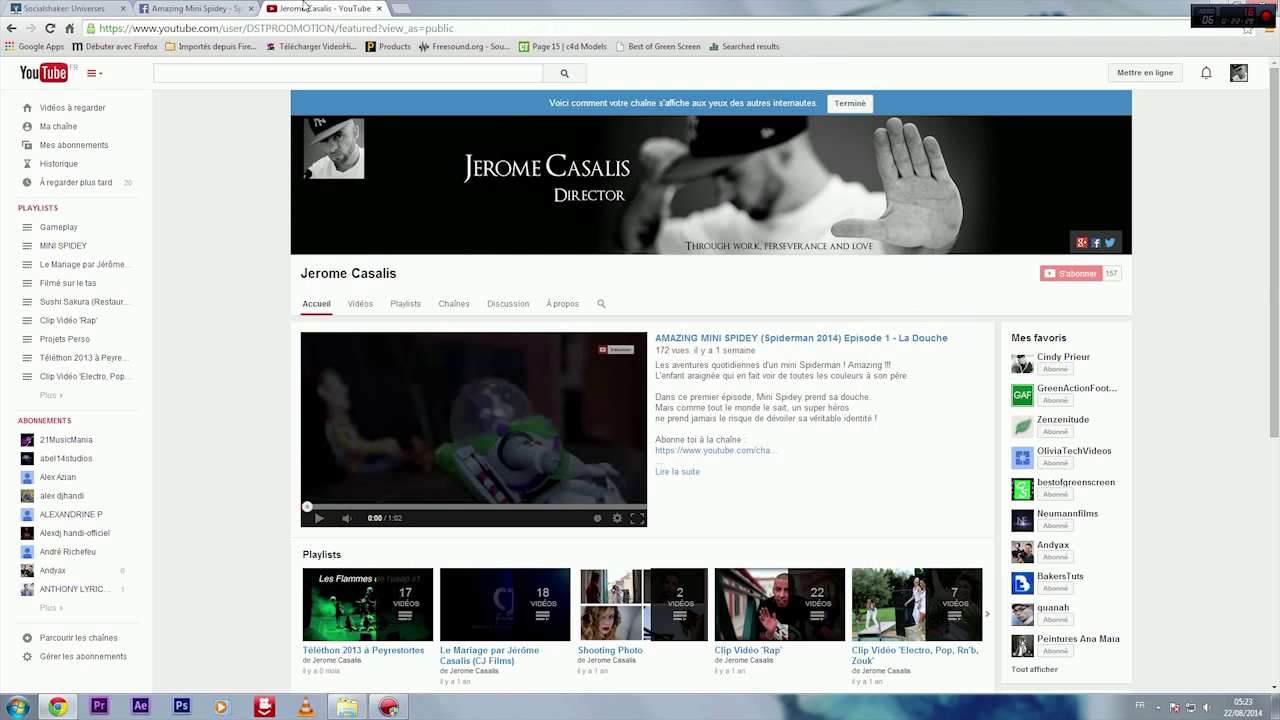
Copy the username DSTPRODMOTION from the YouTube channel's web address and paste it over the YouTube username in SocialShaker.
drag(245, 27, 336, 32)
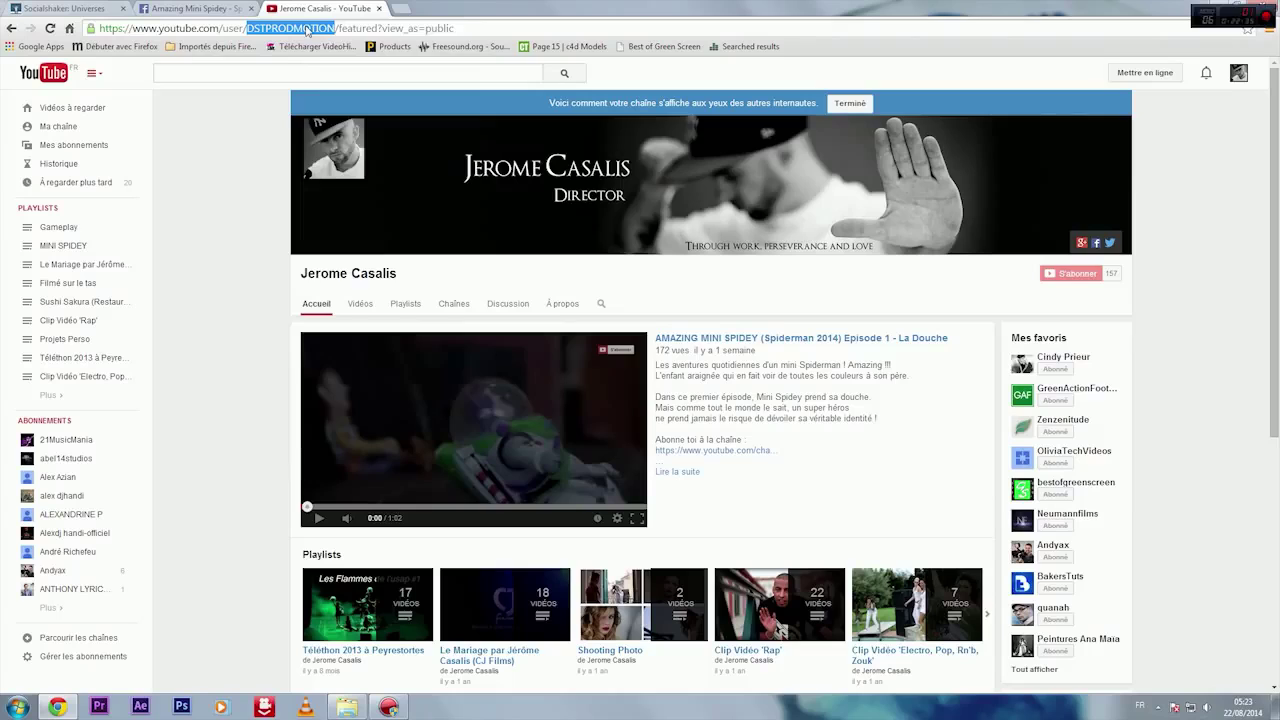
right_click(307, 32)
click(345, 75)
click(113, 6)
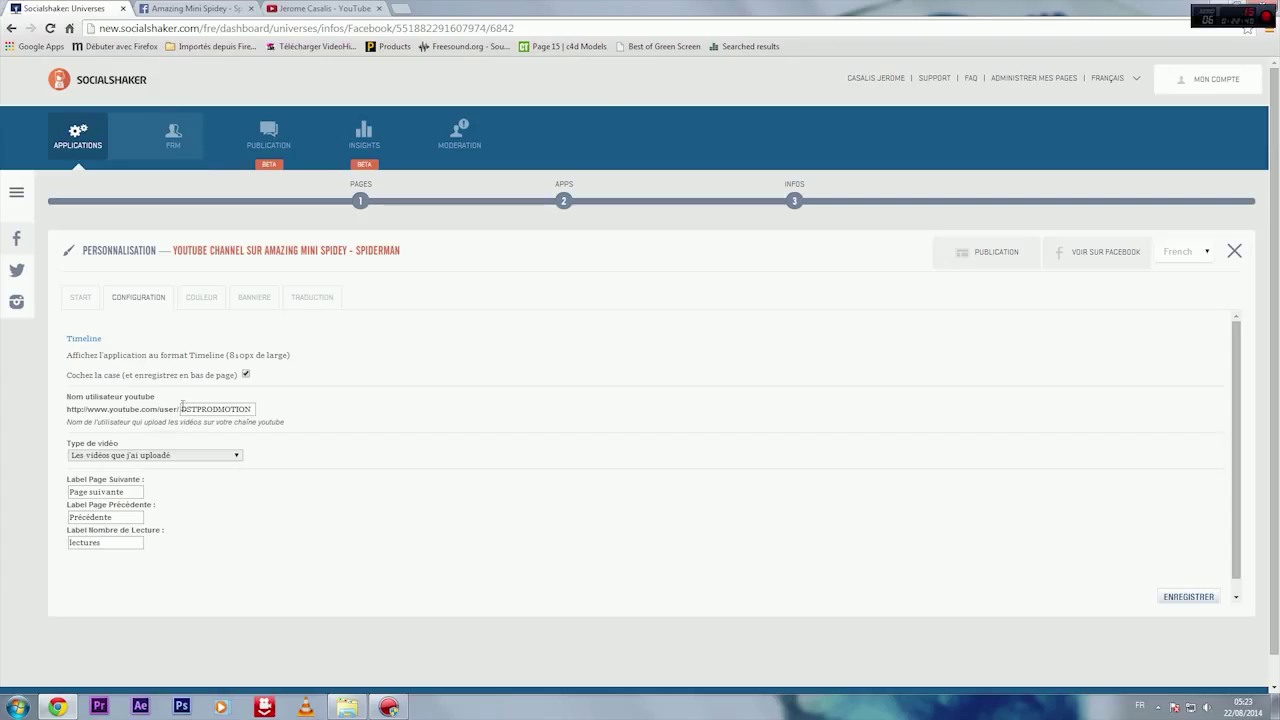
drag(182, 406, 292, 418)
right_click(218, 421)
right_click(216, 410)
drag(184, 411, 245, 409)
right_click(245, 409)
click(279, 485)
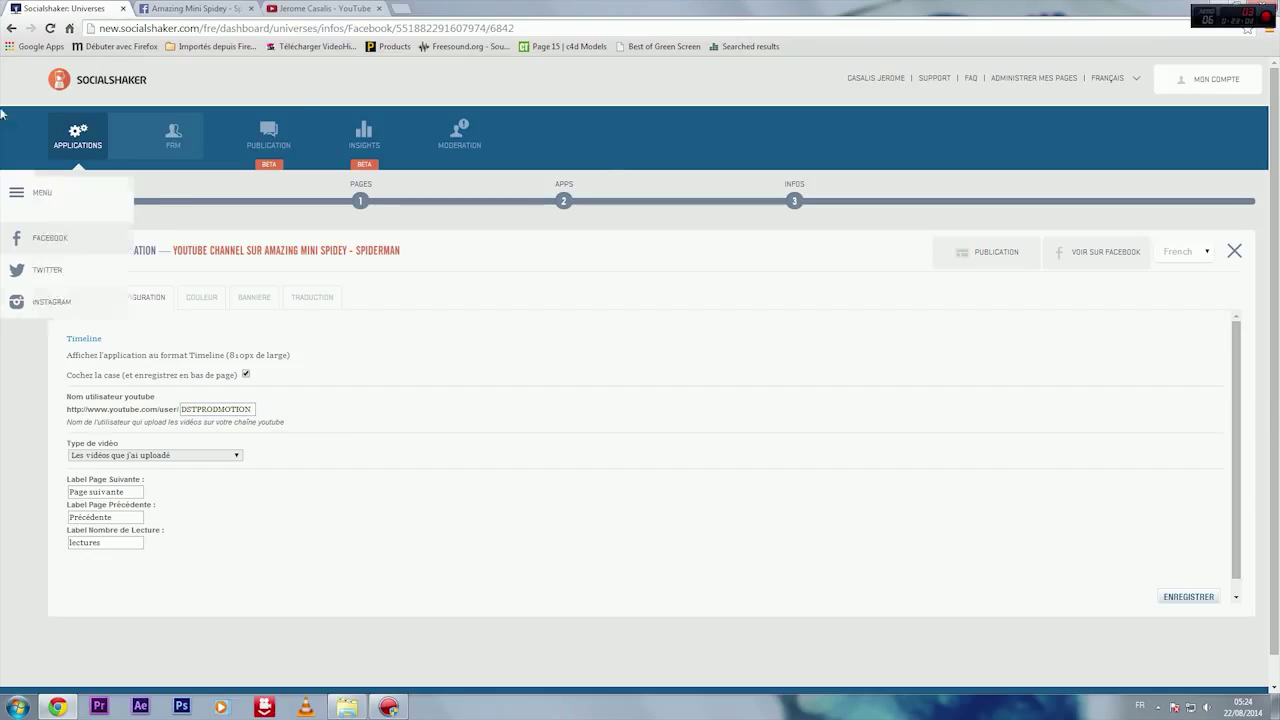
Glance at the YouTube channel page, return to SocialShaker, and examine the choices offered for the video type.
click(284, 7)
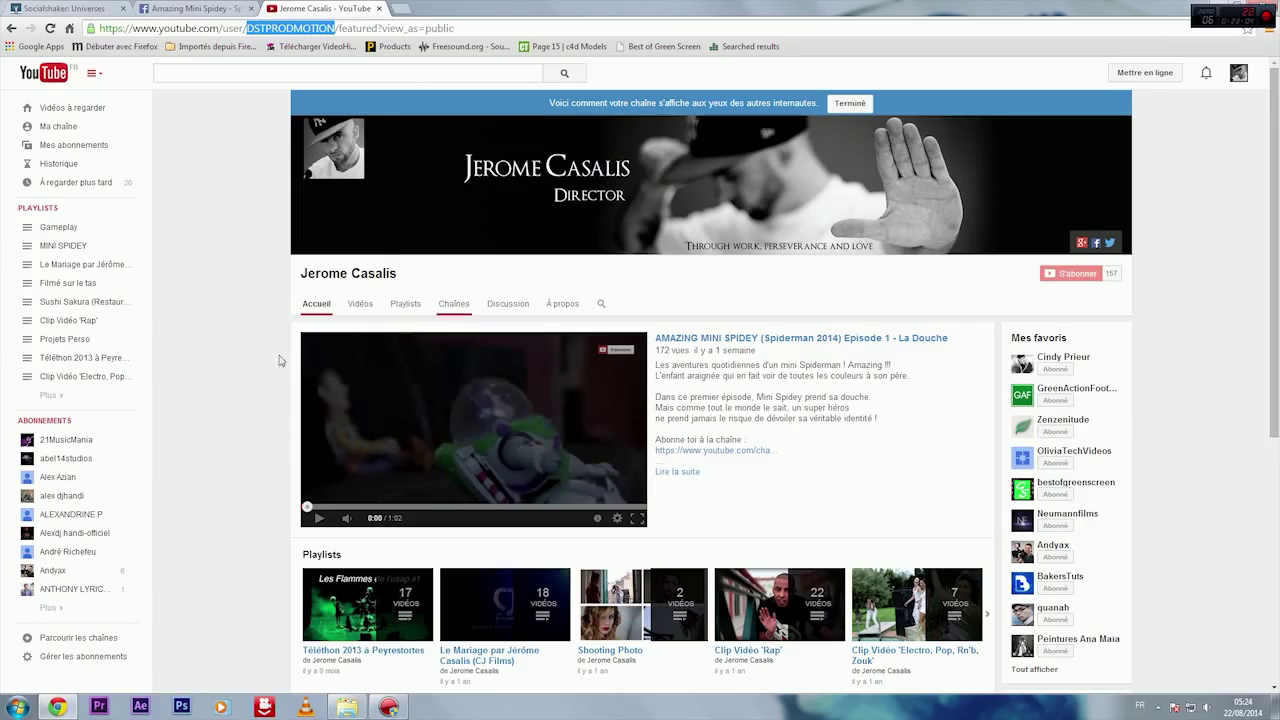
click(60, 8)
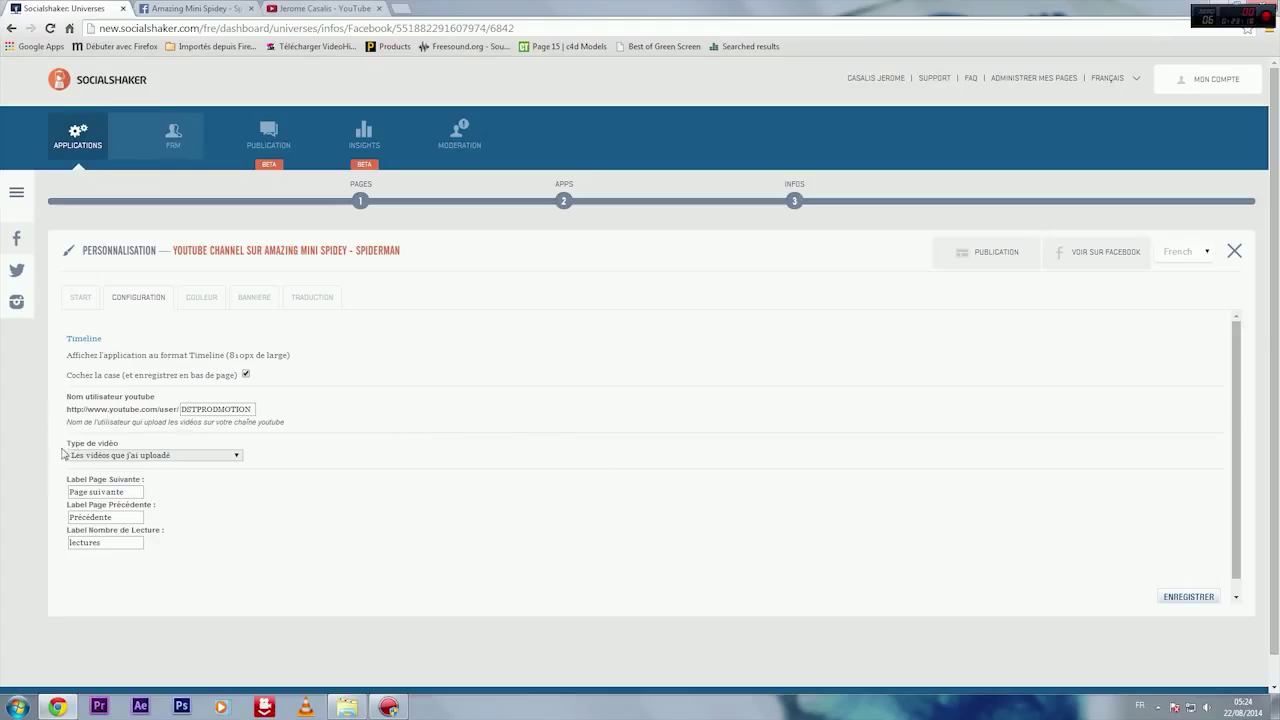
click(215, 457)
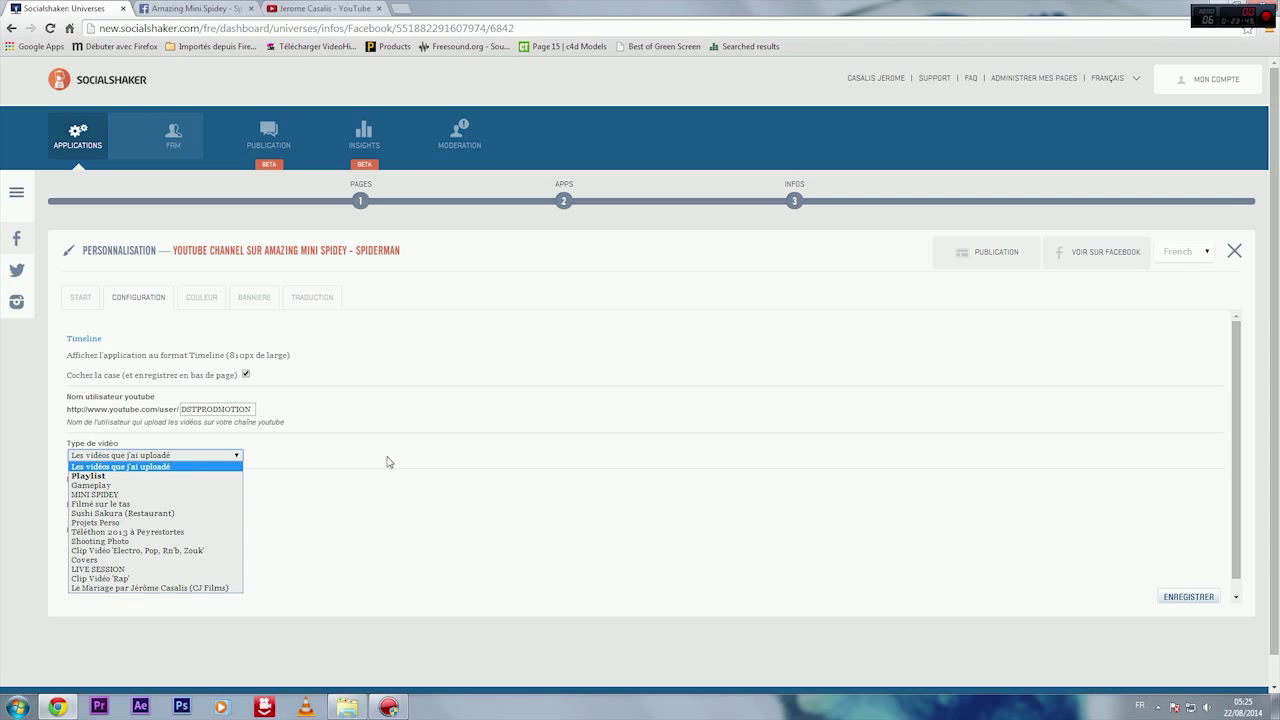
Browse the playlists on your own YouTube channel and compare them with the videos shown on the Facebook page.
click(319, 7)
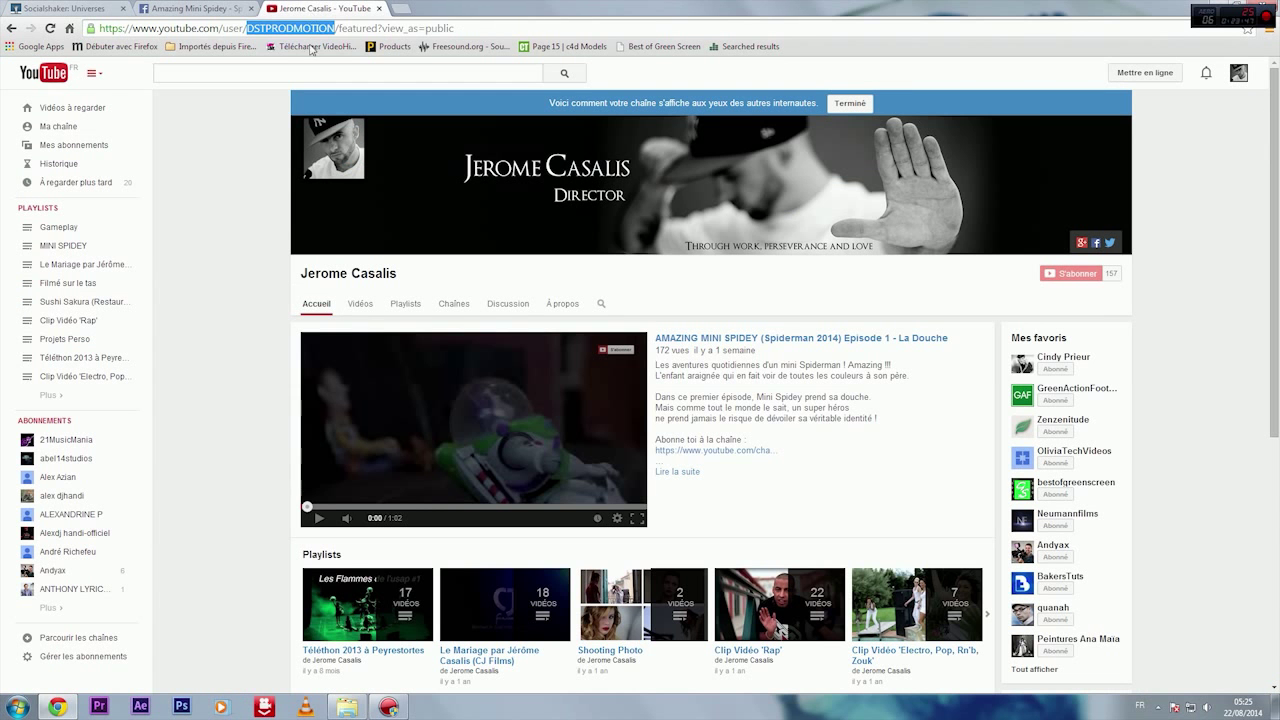
click(57, 127)
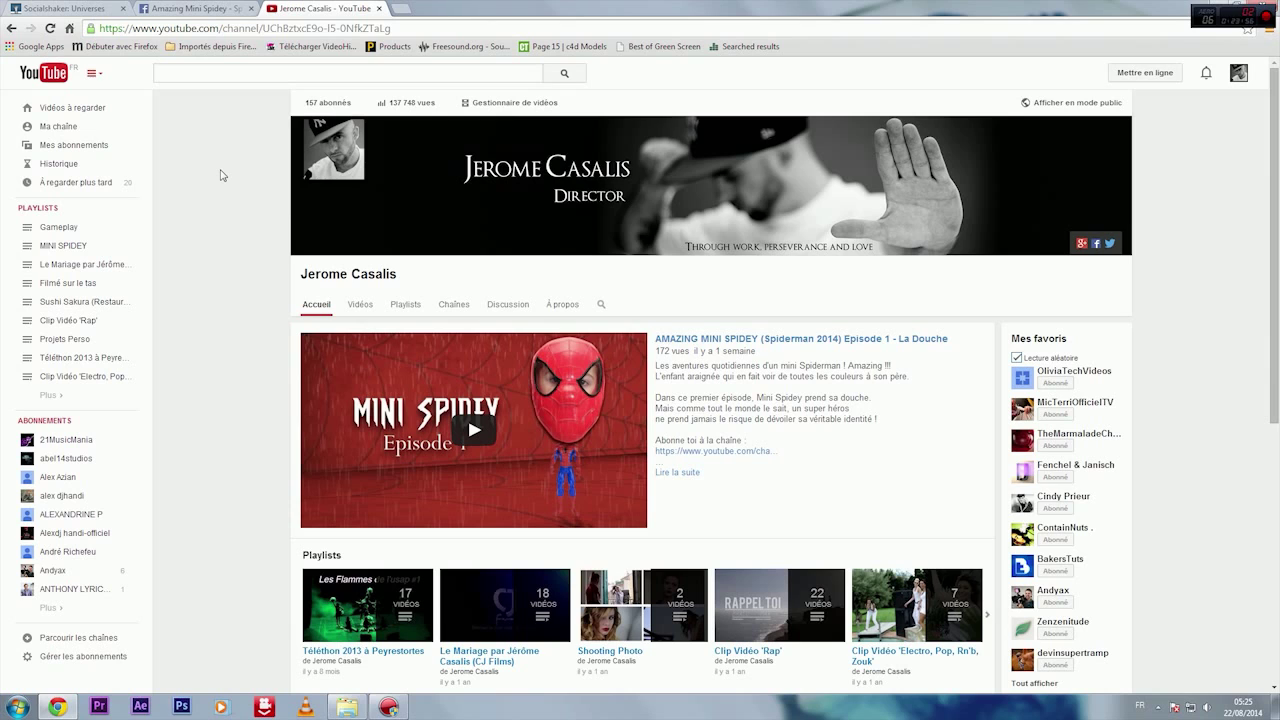
scroll(218, 372, down, 3)
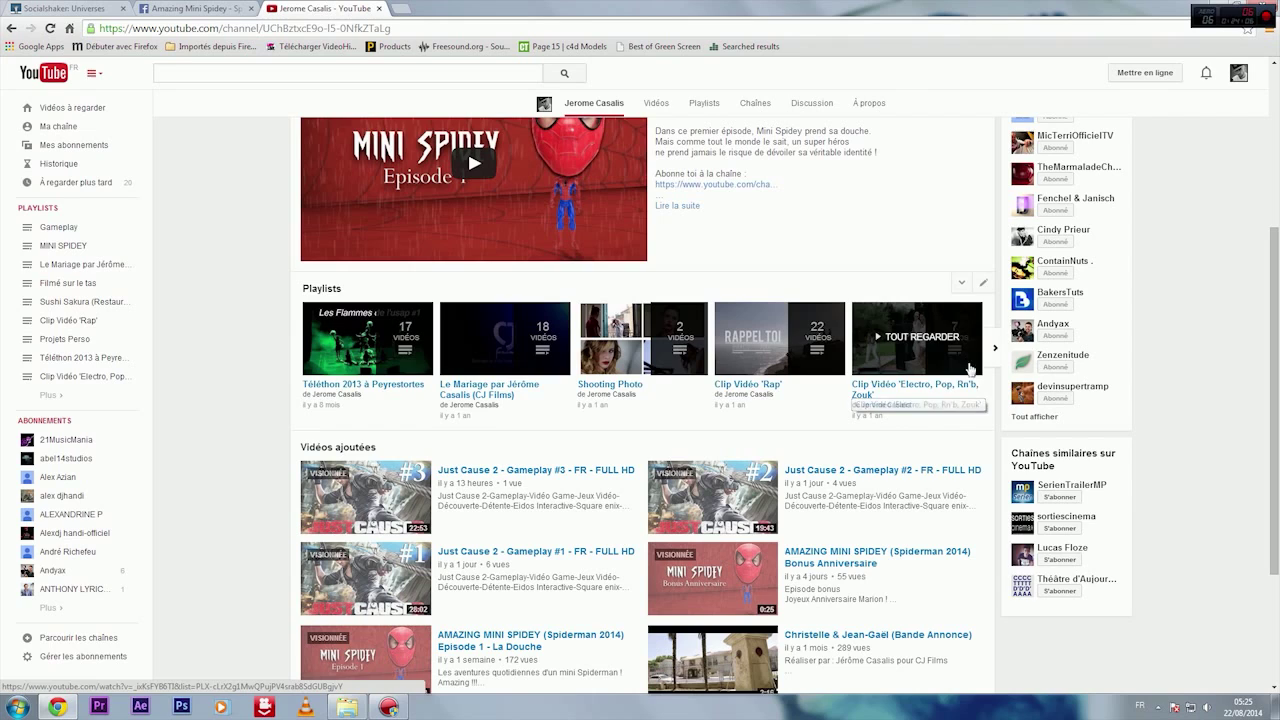
click(995, 350)
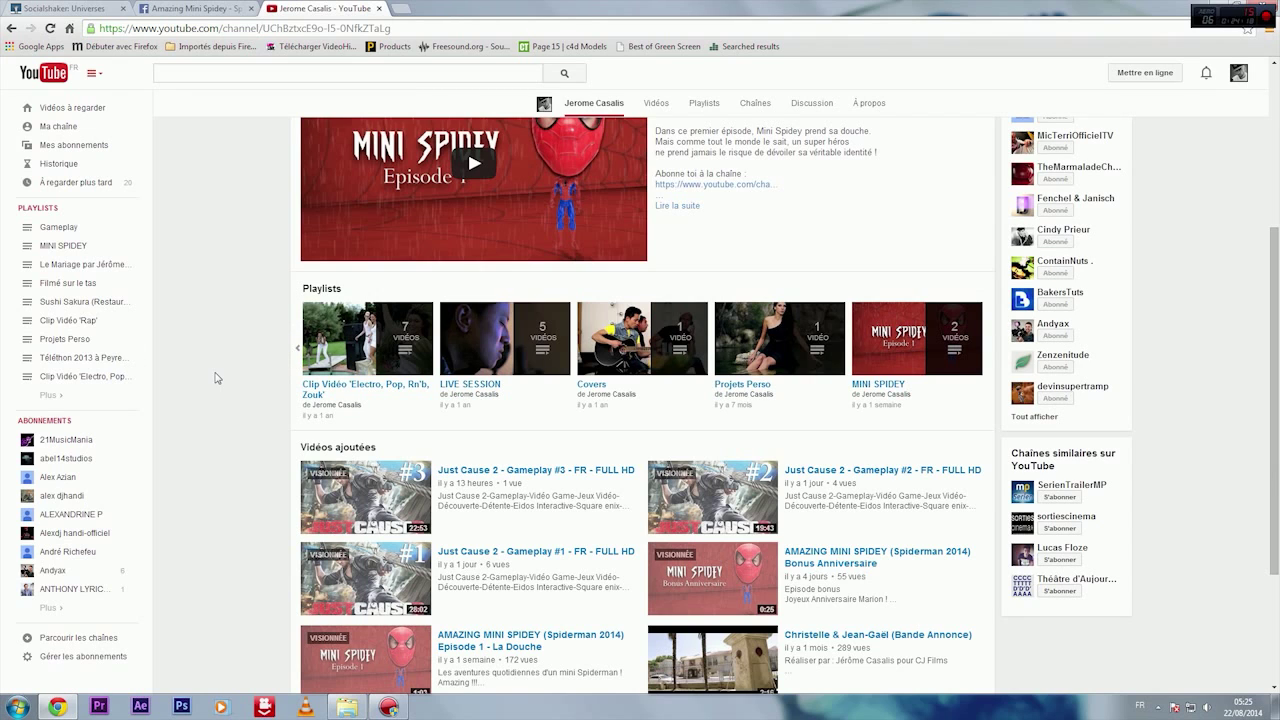
scroll(209, 503, up, 3)
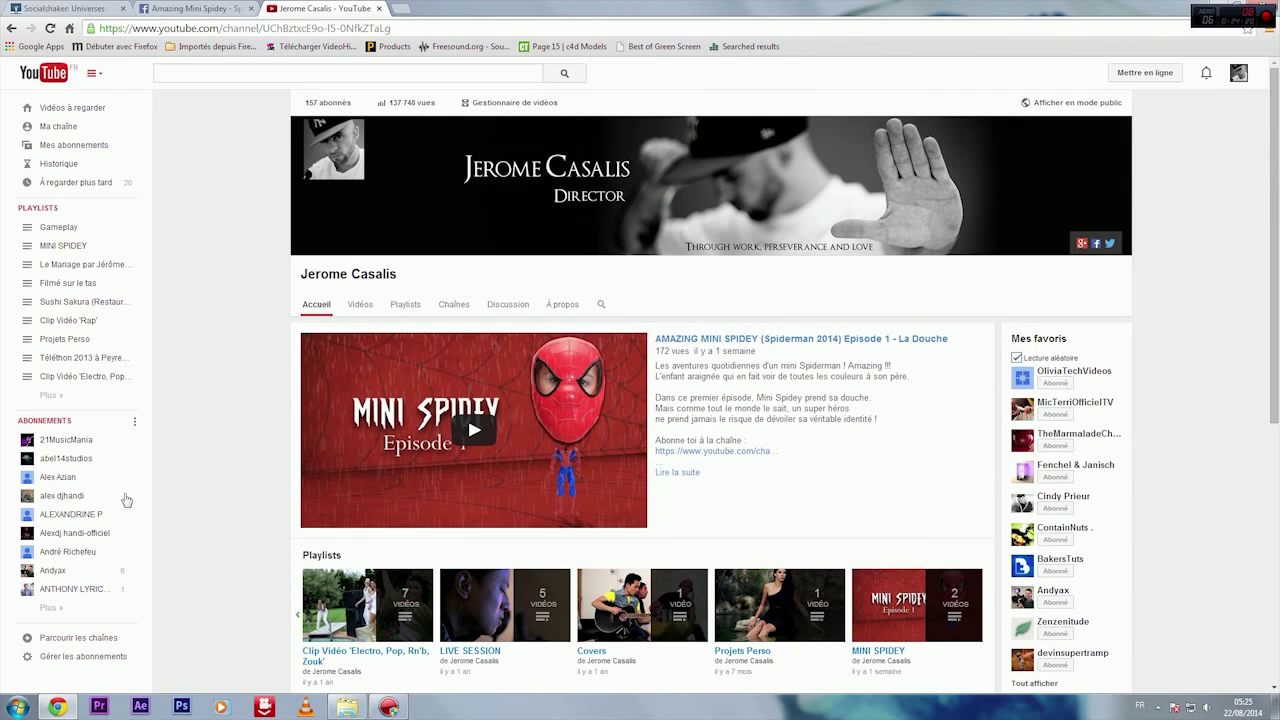
click(169, 9)
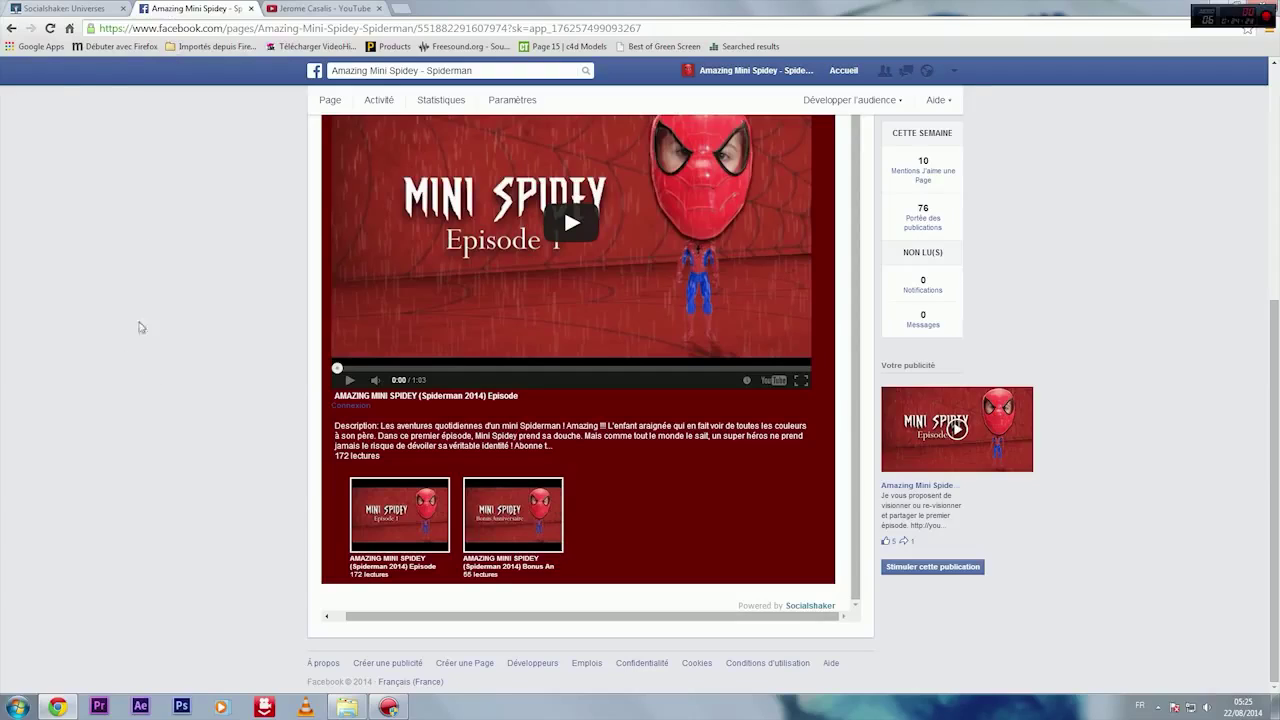
Return to SocialShaker and set the video type to the MINI SPIDEY playlist.
click(80, 6)
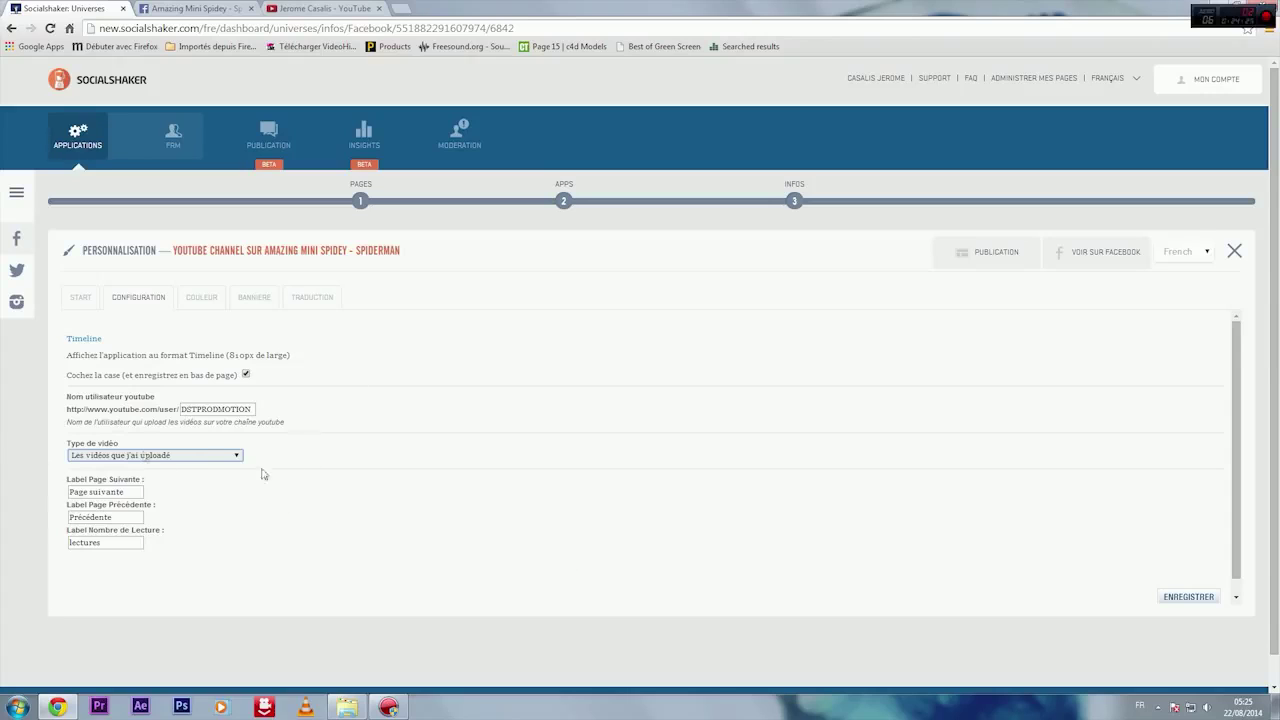
click(179, 458)
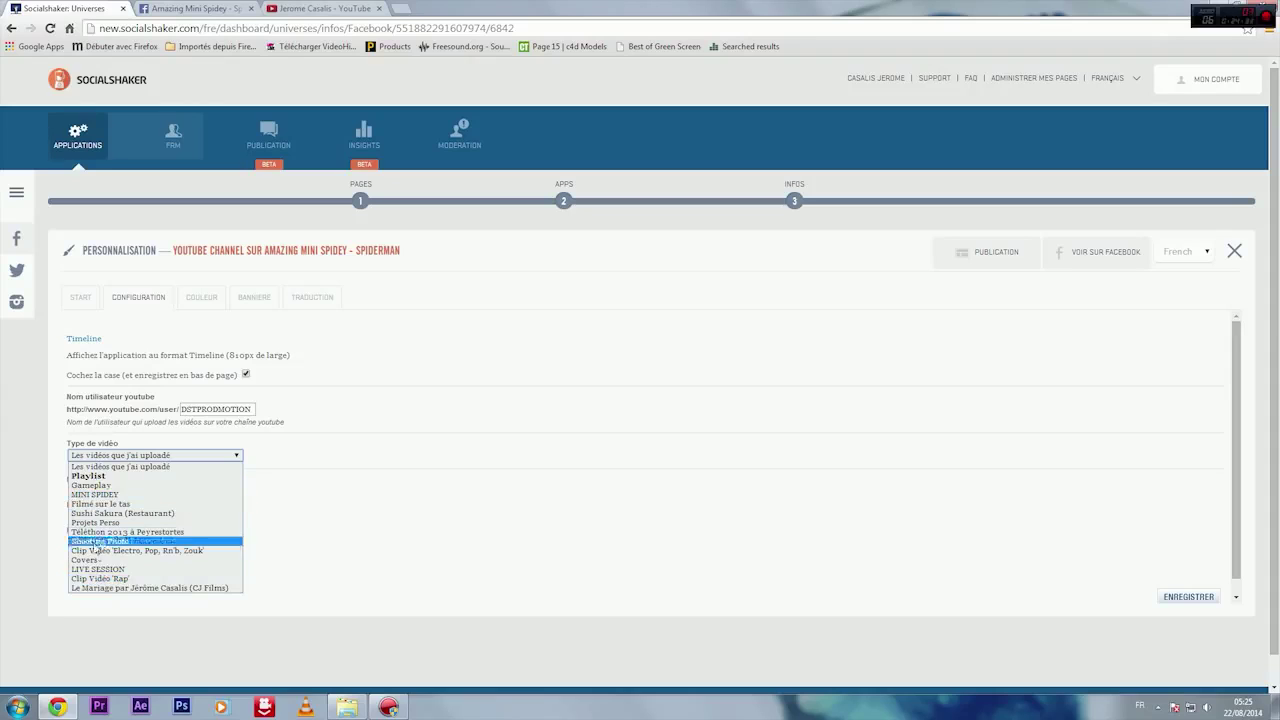
click(104, 495)
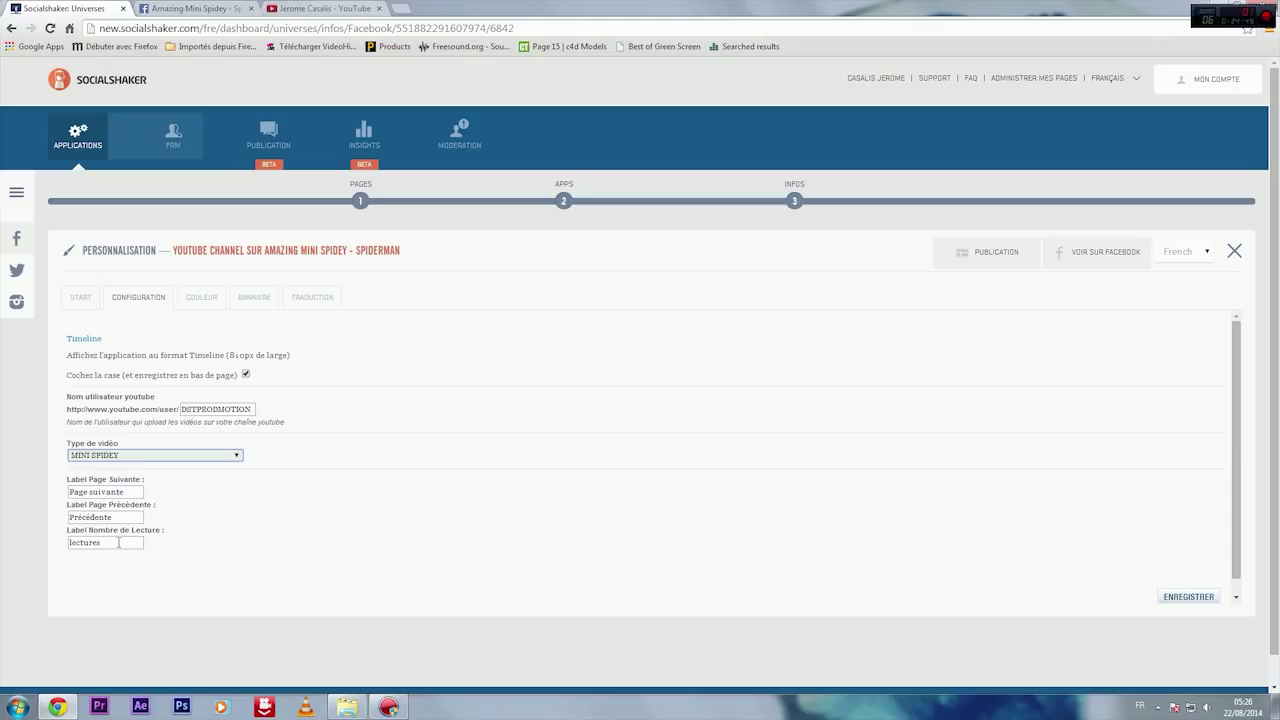
click(455, 552)
Check the video tab on the Facebook page against the SocialShaker settings, and save the YouTube Channel configuration.
click(195, 8)
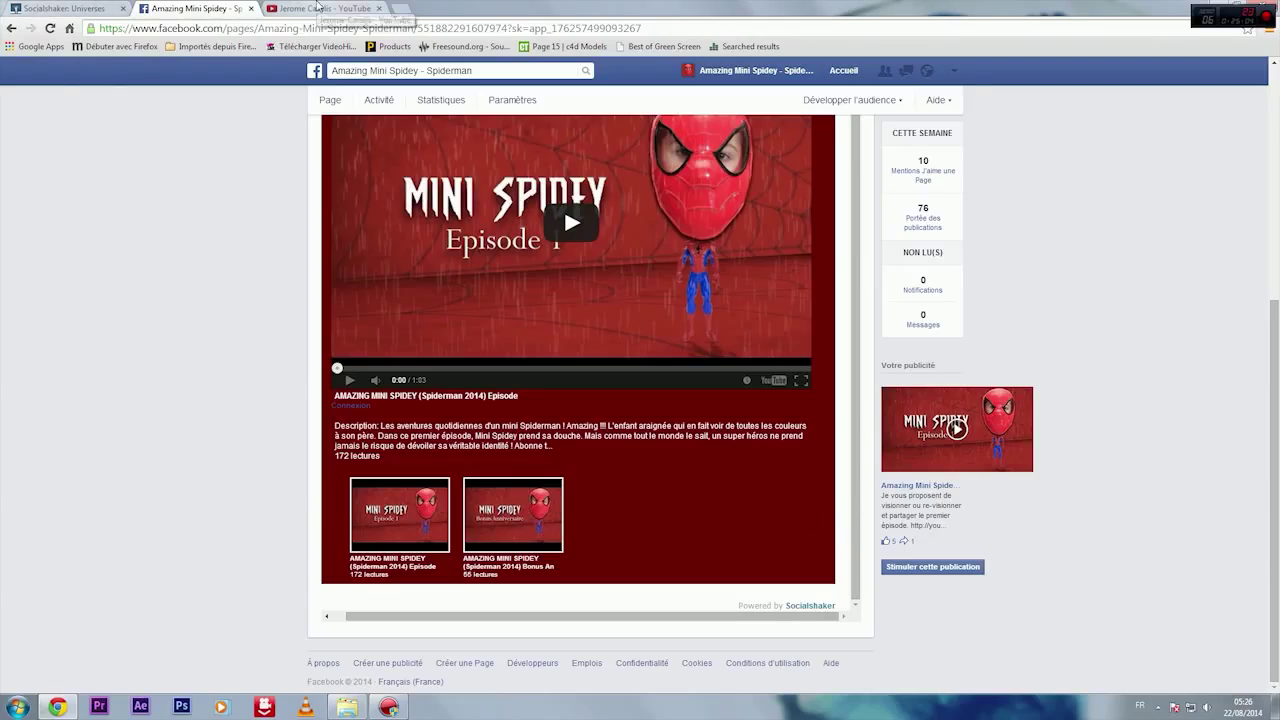
click(30, 8)
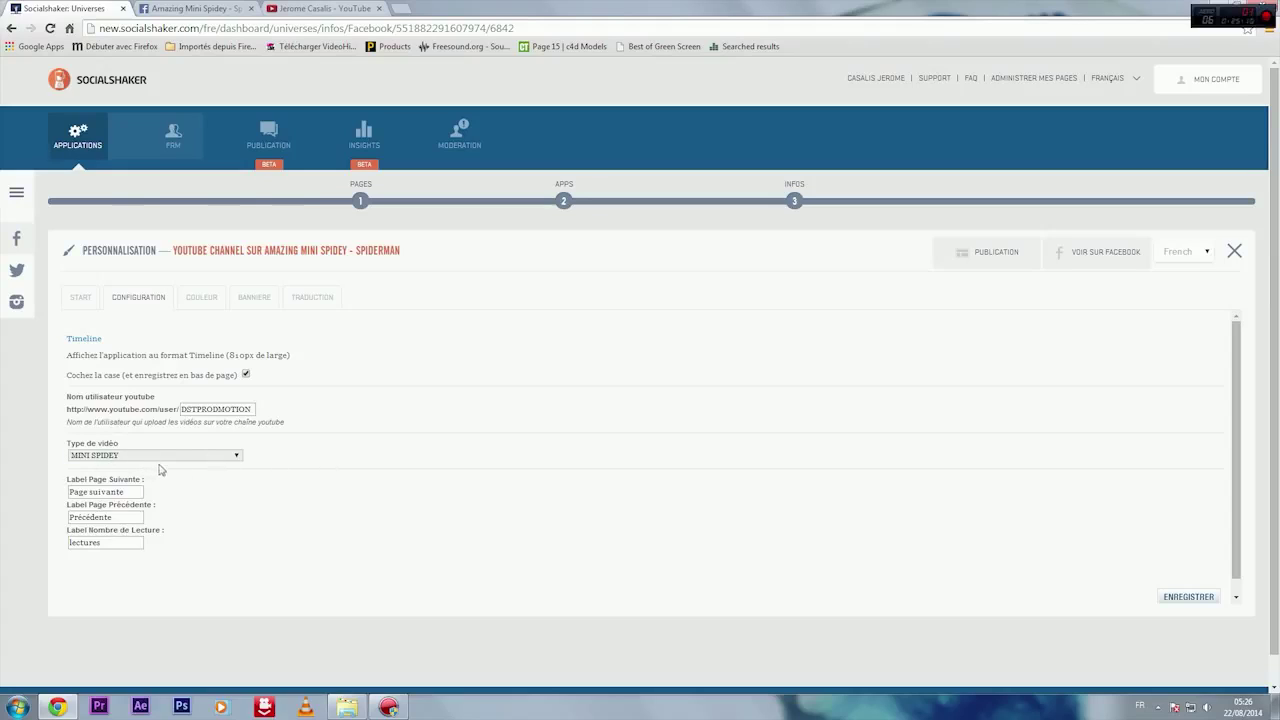
click(185, 8)
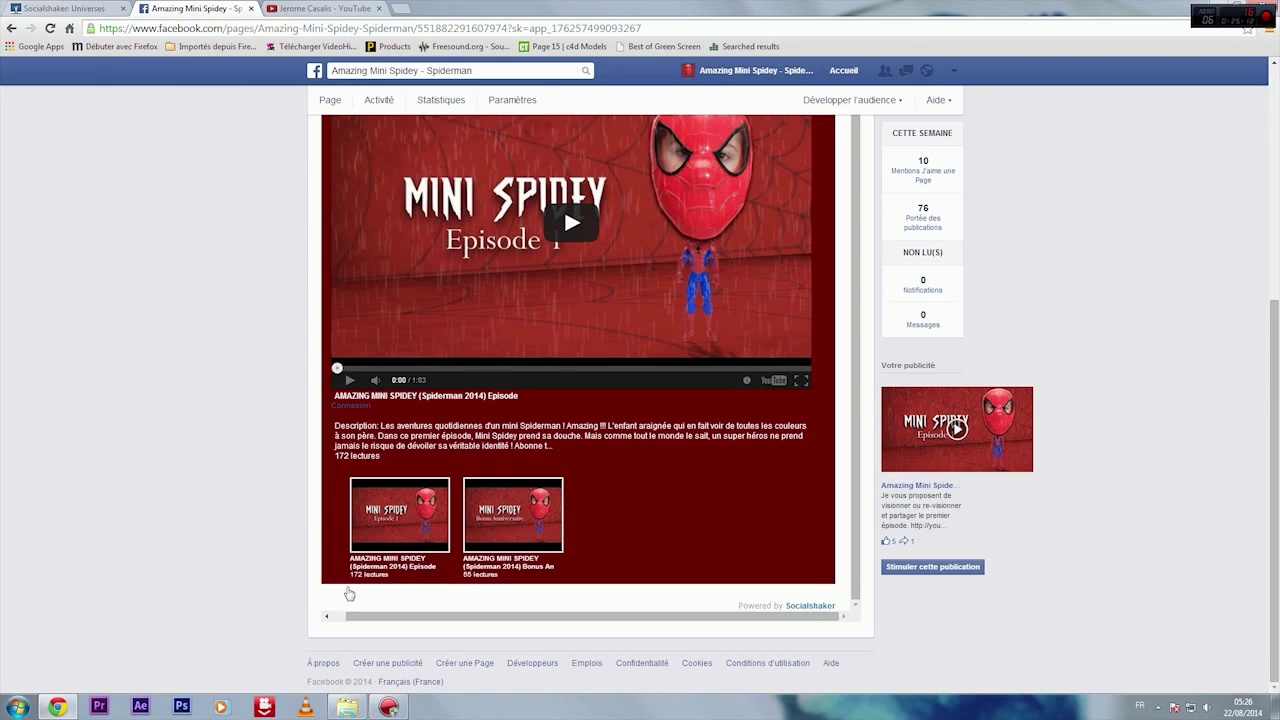
click(132, 7)
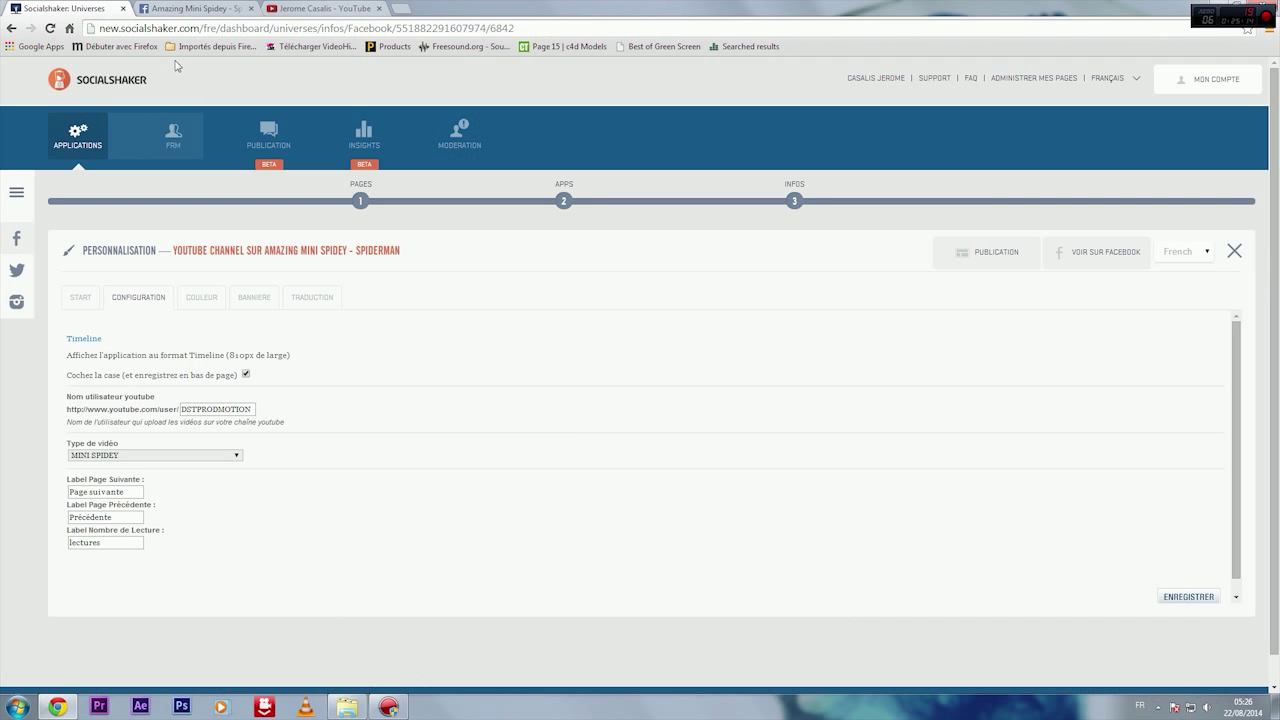
click(1188, 597)
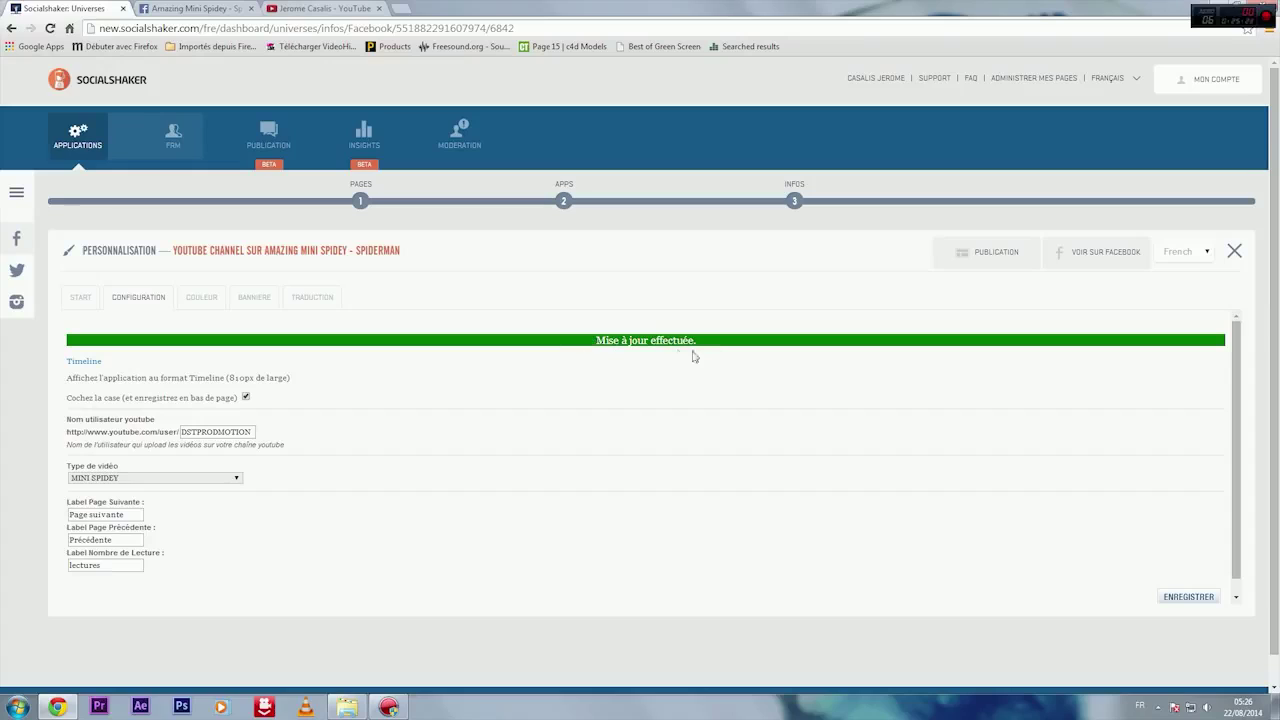
Open the YouTube Channel application on Facebook, close the duplicate page, and check the refreshed video tab down to its thumbnails.
click(1100, 257)
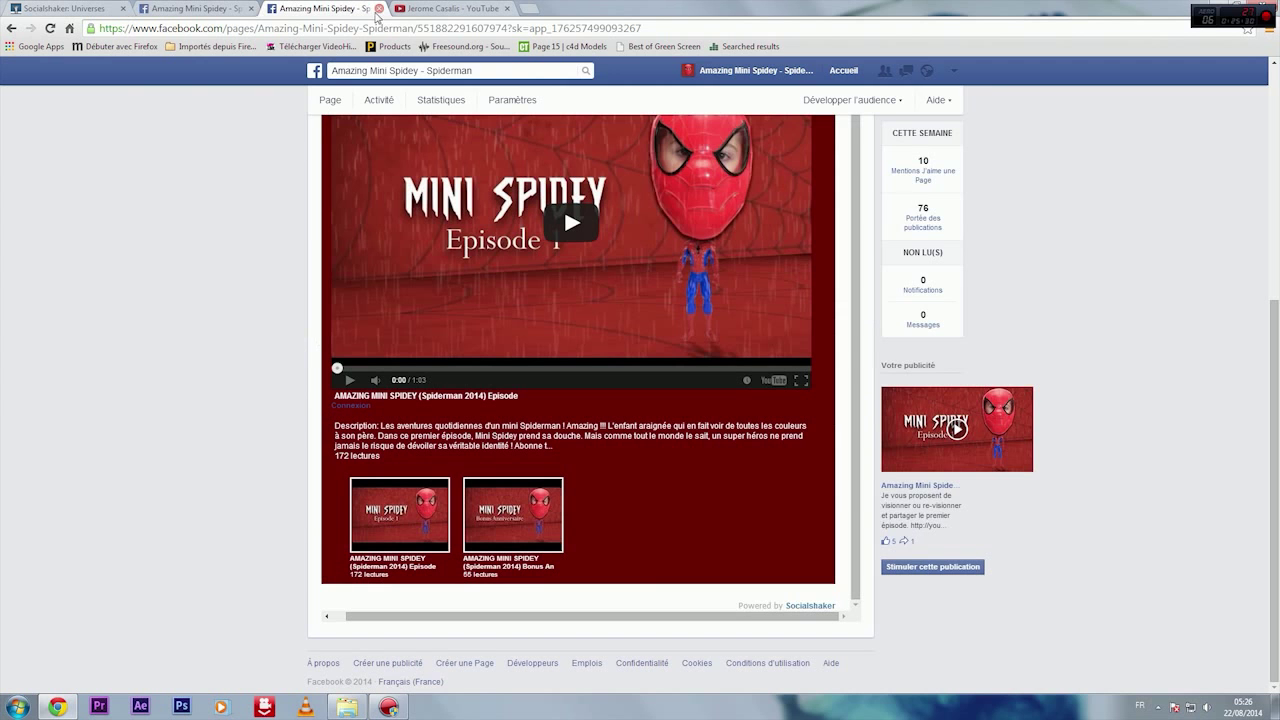
click(378, 8)
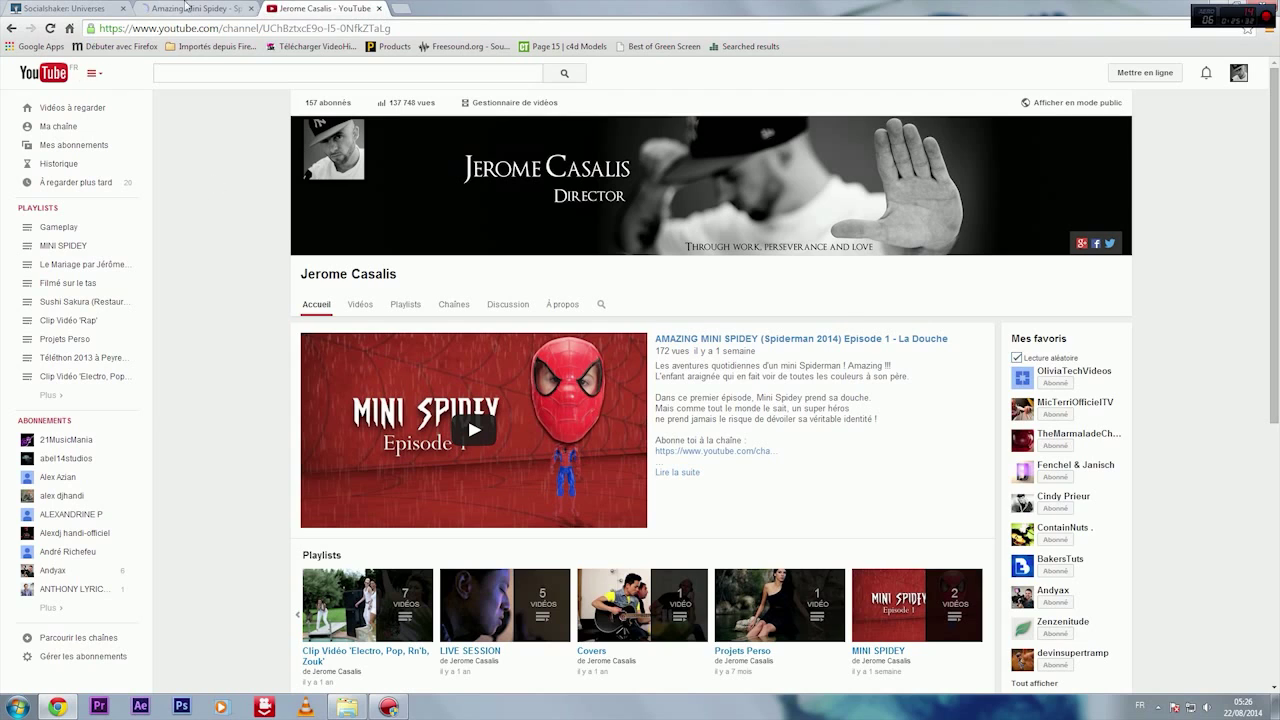
key(ctrl+shift+Tab)
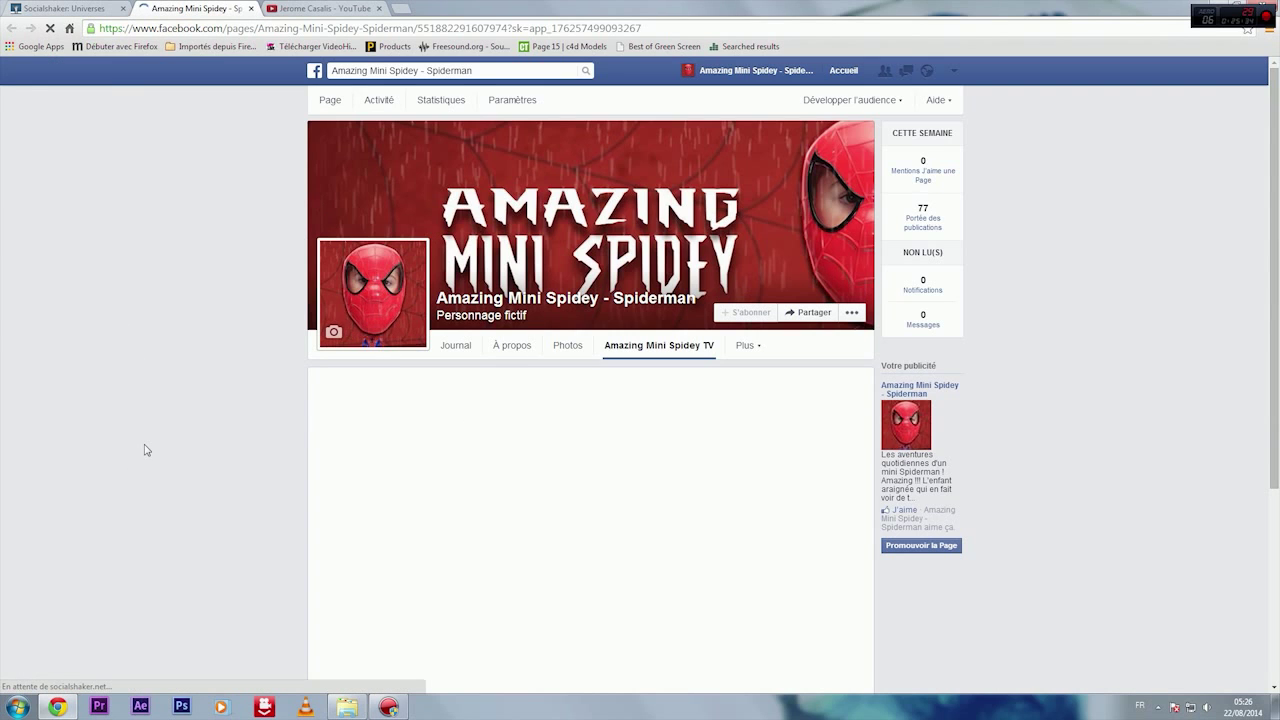
scroll(152, 449, down, 5)
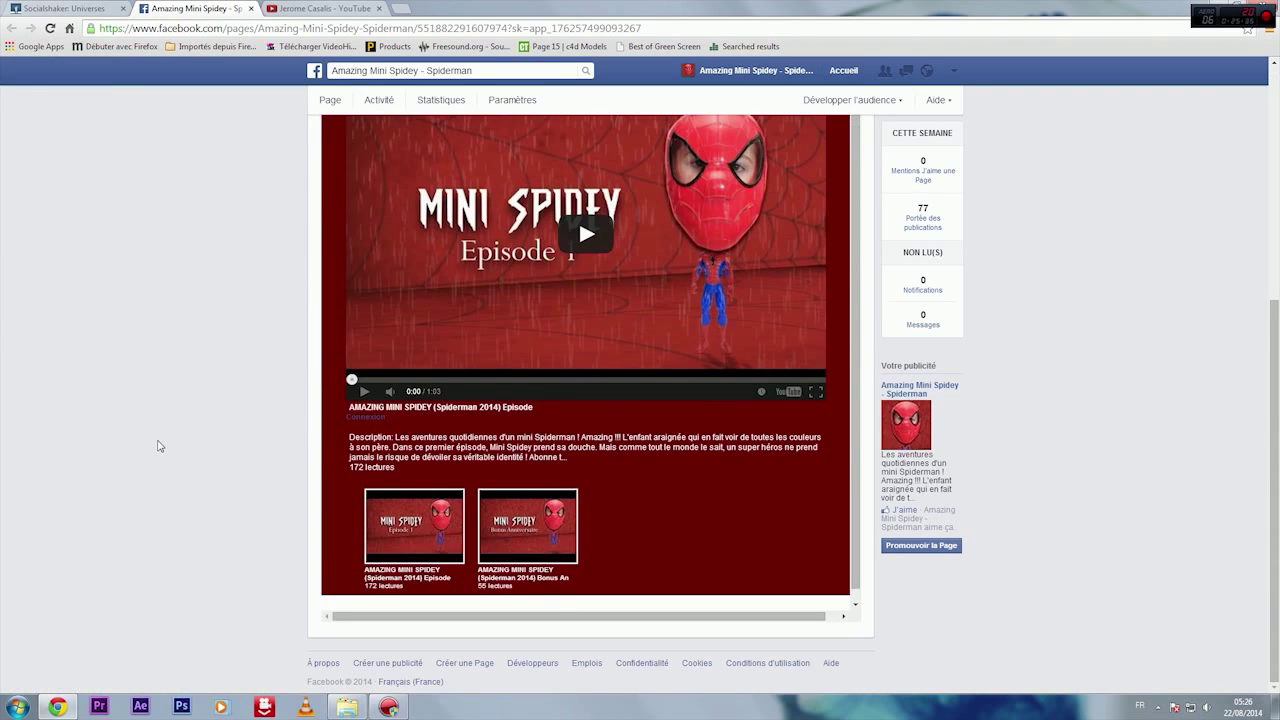
scroll(160, 446, up, 5)
Return to SocialShaker, open the application's colour settings, and compare the background colour with the video tab on the Facebook page.
key(ctrl+shift+Tab)
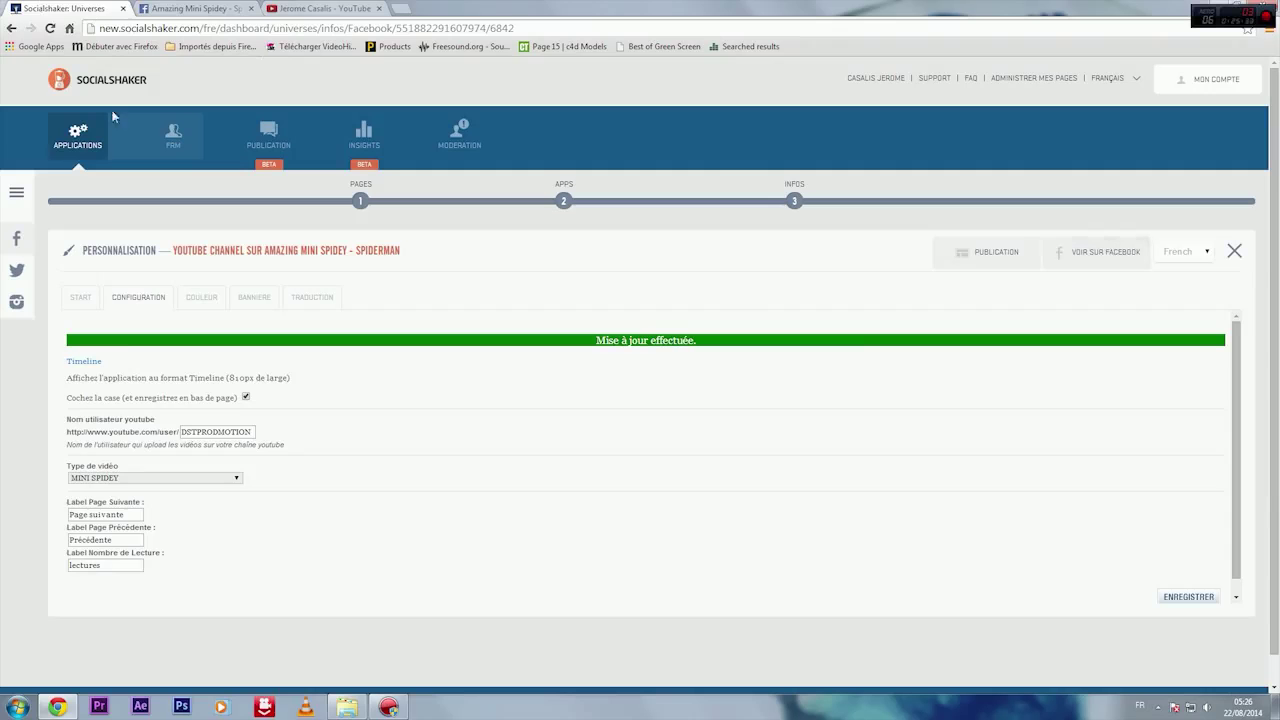
click(201, 297)
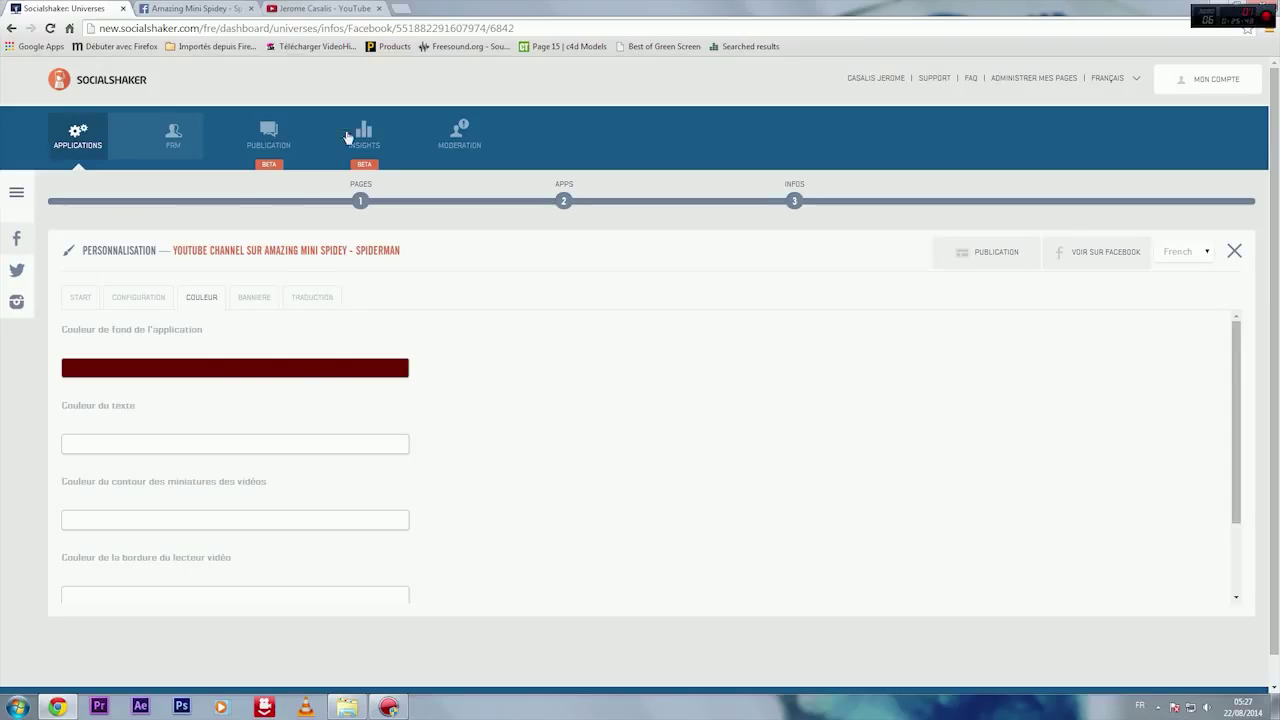
click(197, 8)
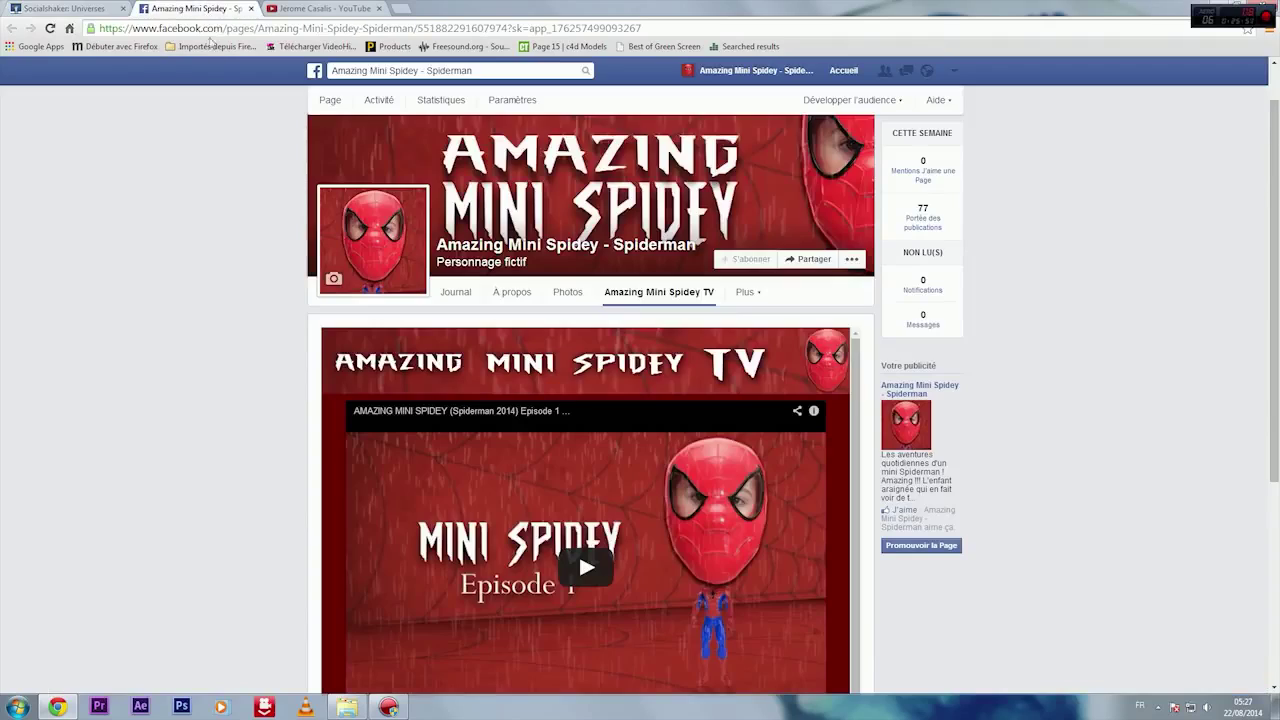
scroll(248, 487, down, 2)
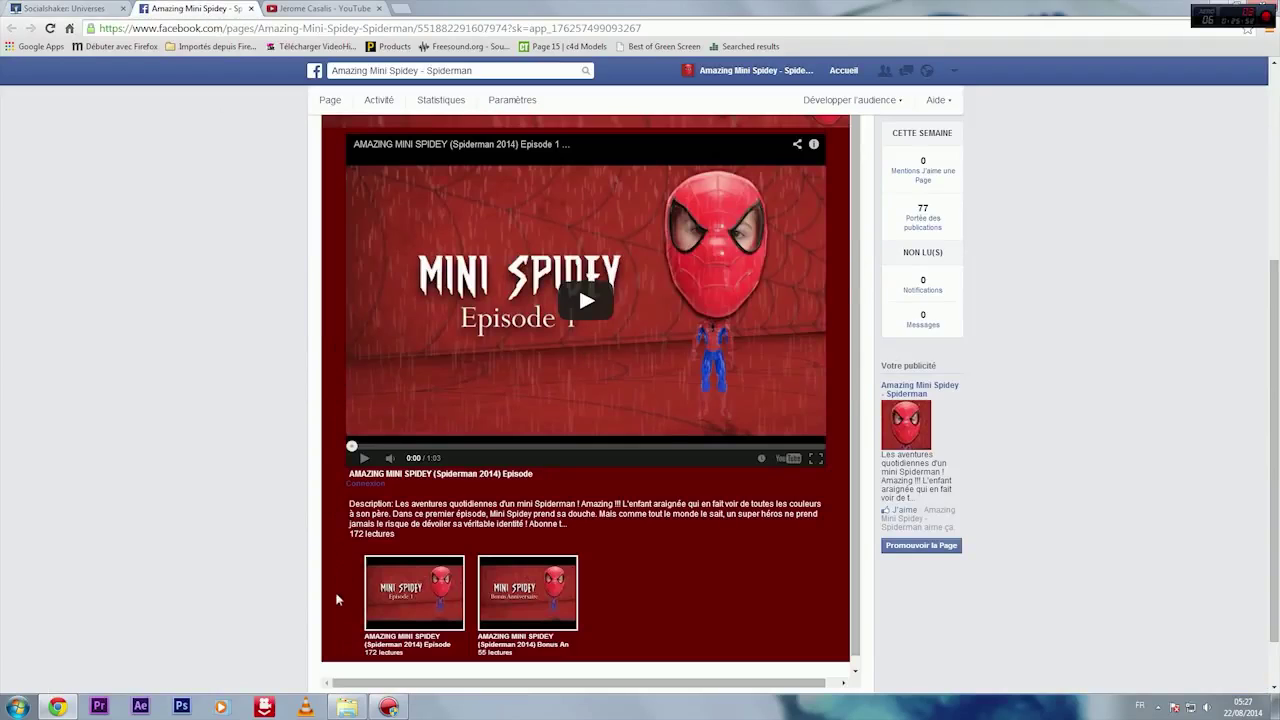
click(63, 8)
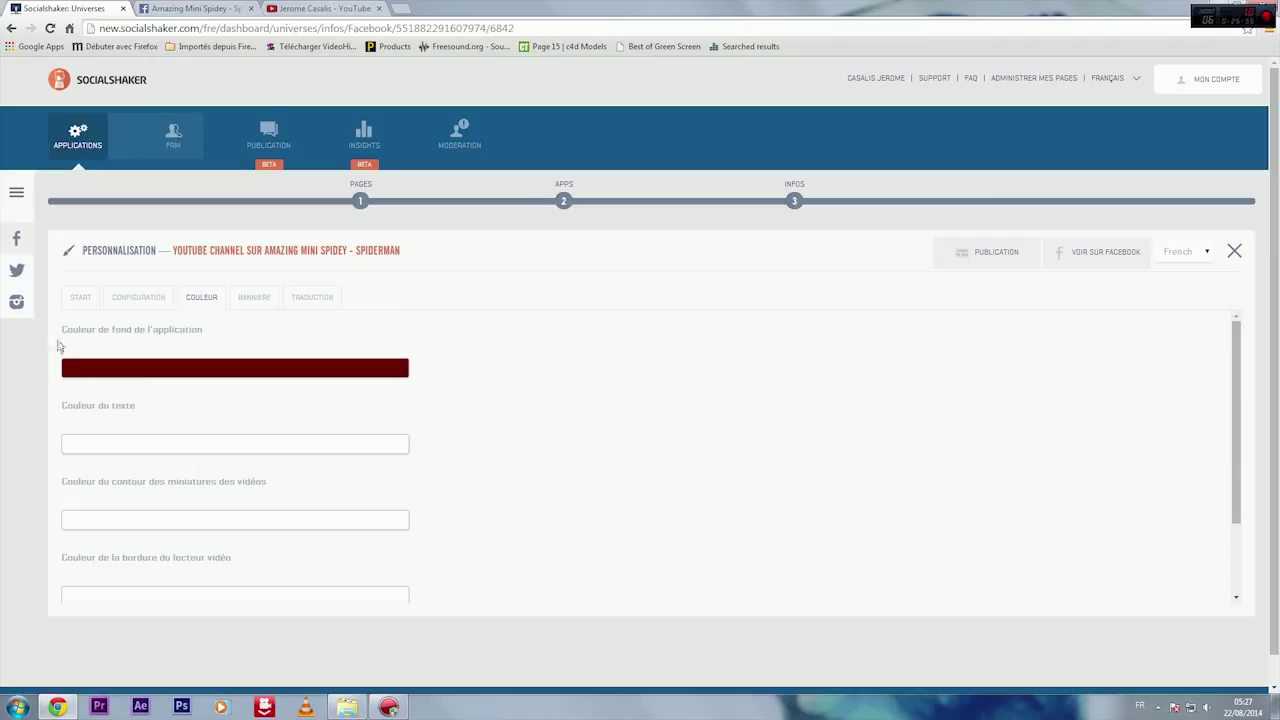
drag(57, 331, 229, 330)
click(656, 404)
click(200, 370)
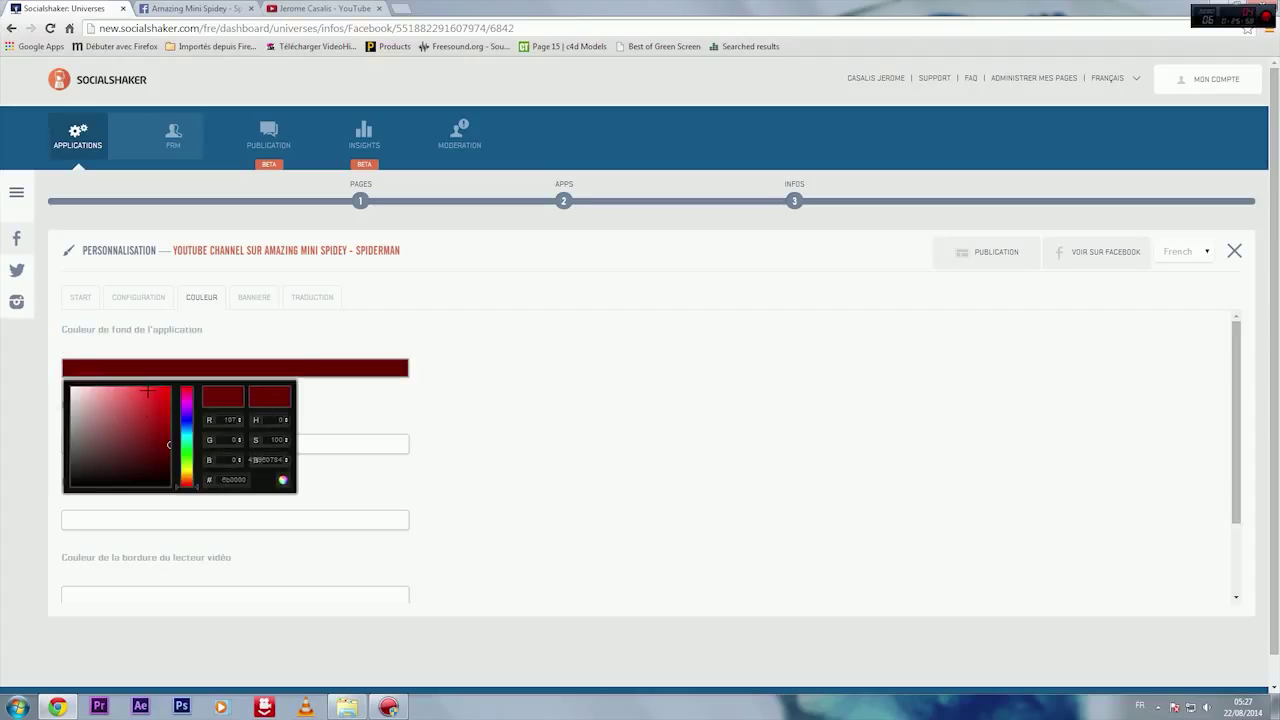
click(653, 384)
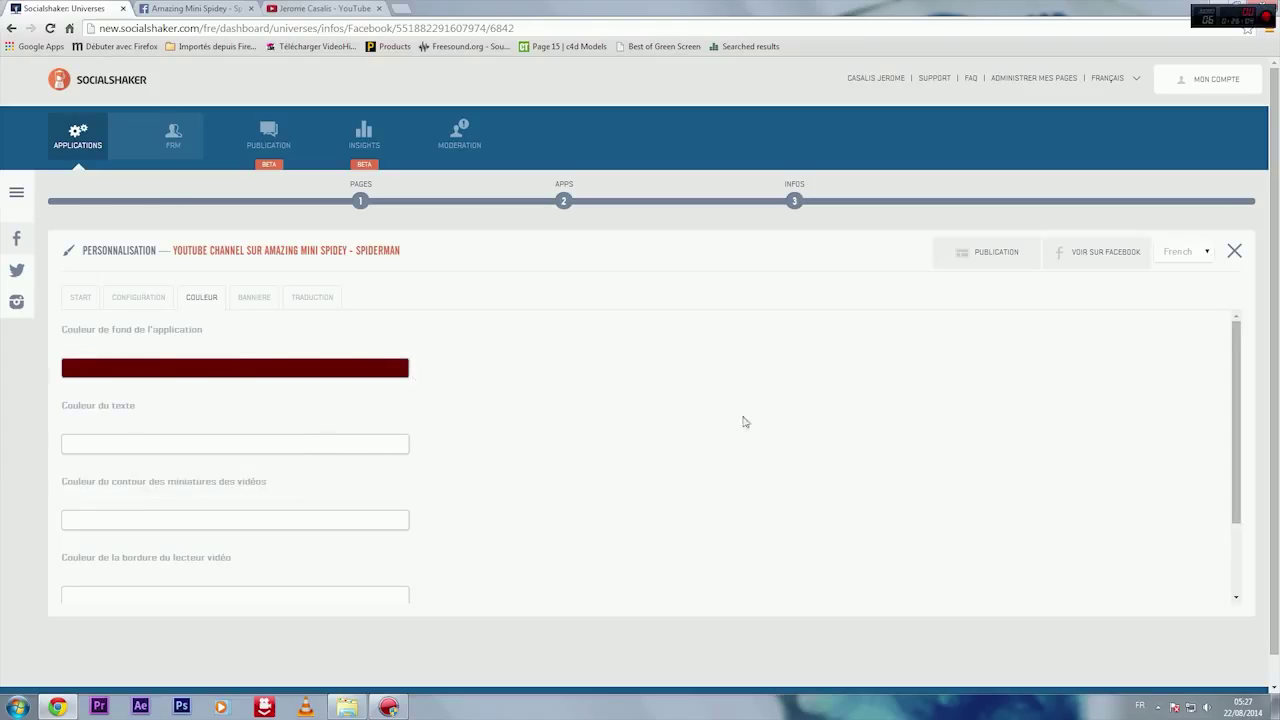
Review the remaining colour settings, from the text colour to the playback bar gradient.
scroll(745, 422, down, 5)
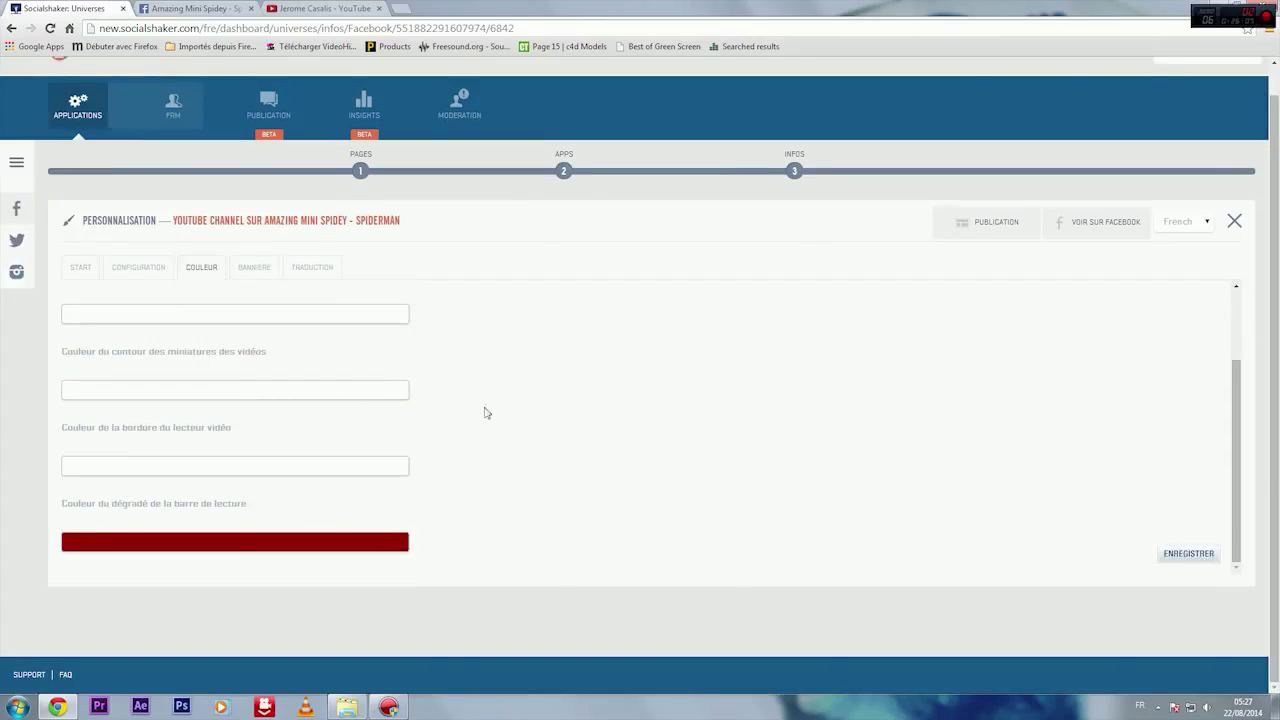
scroll(561, 555, up, 5)
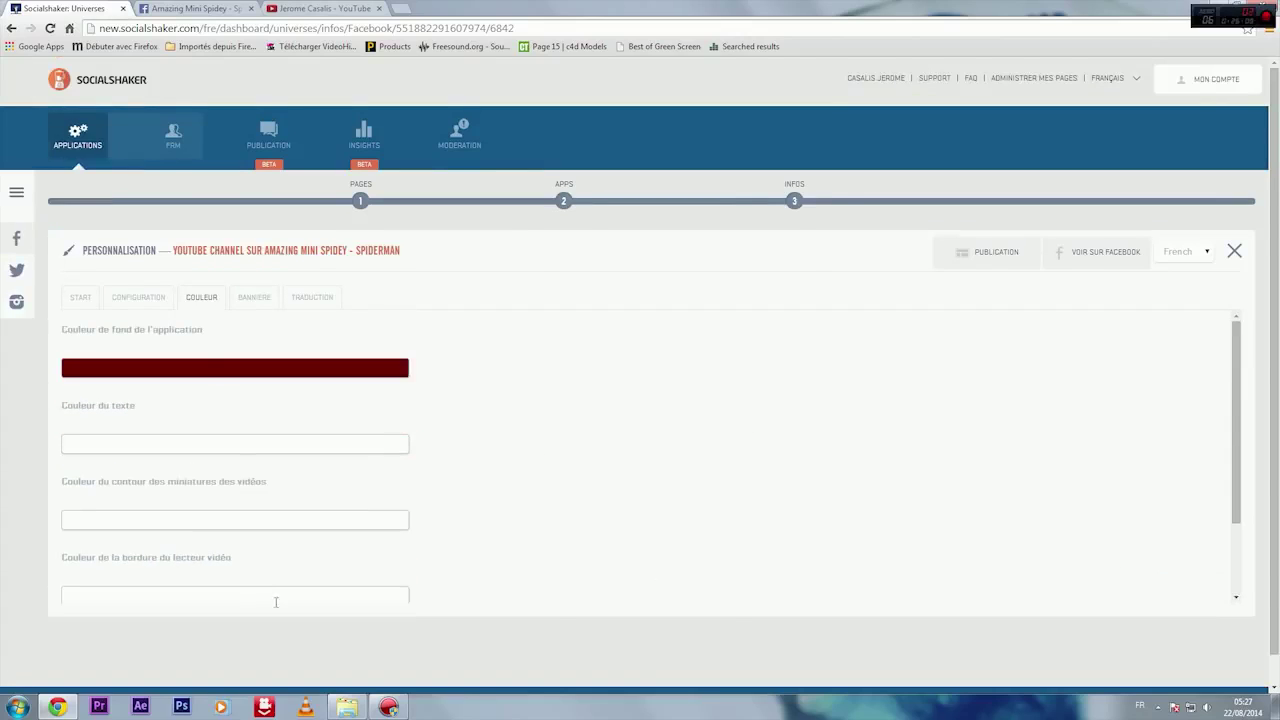
scroll(291, 491, down, 3)
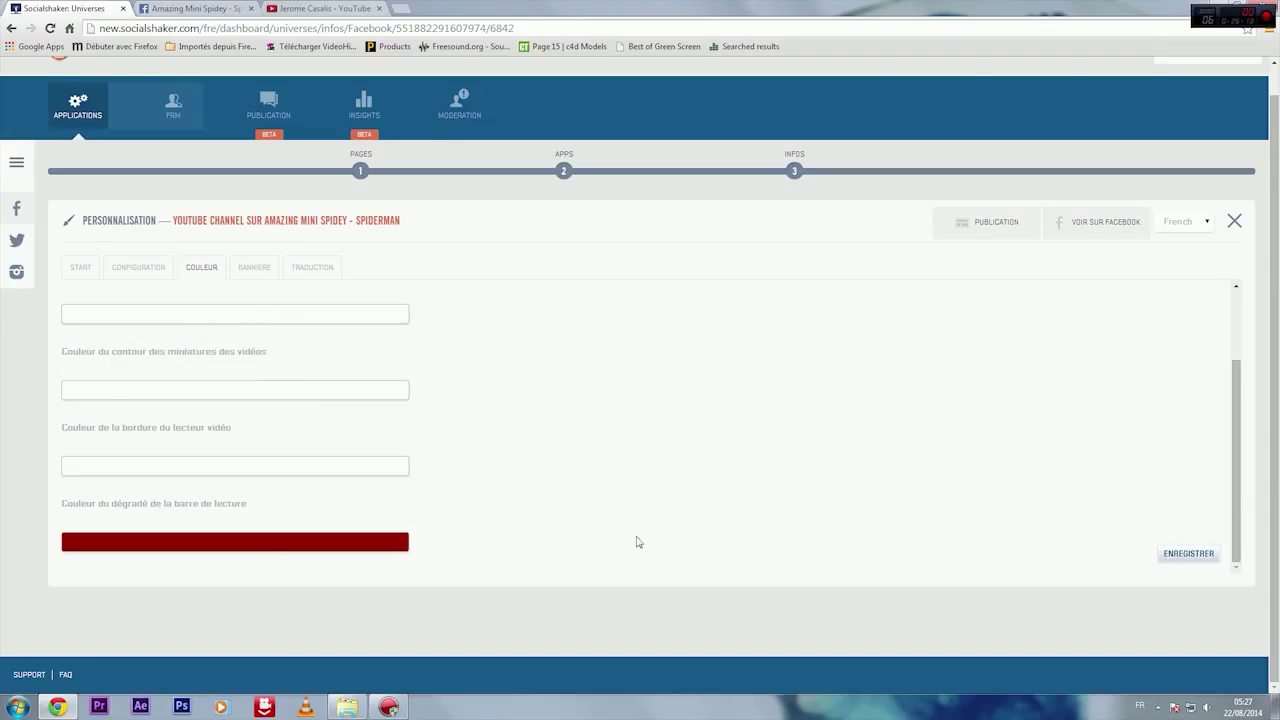
scroll(638, 542, up, 5)
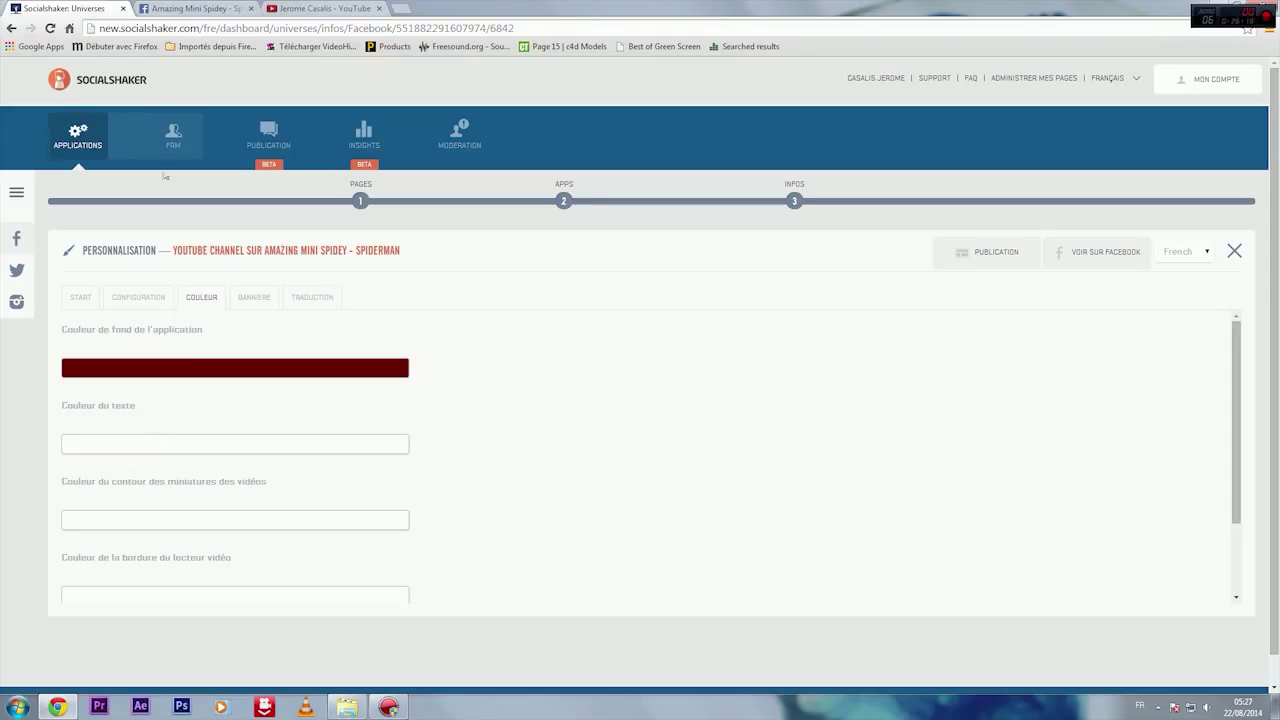
click(173, 447)
click(628, 530)
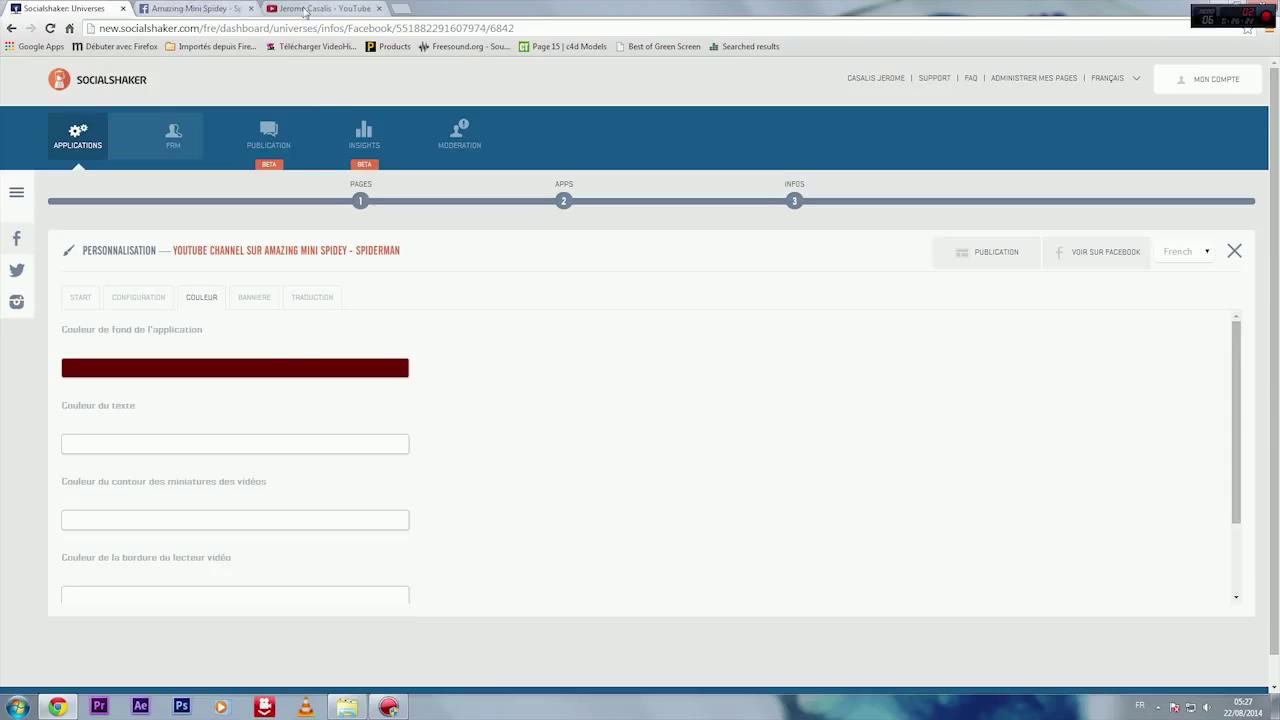
Compare the text and video thumbnail outline colour settings with how they appear on the Facebook video tab.
click(205, 9)
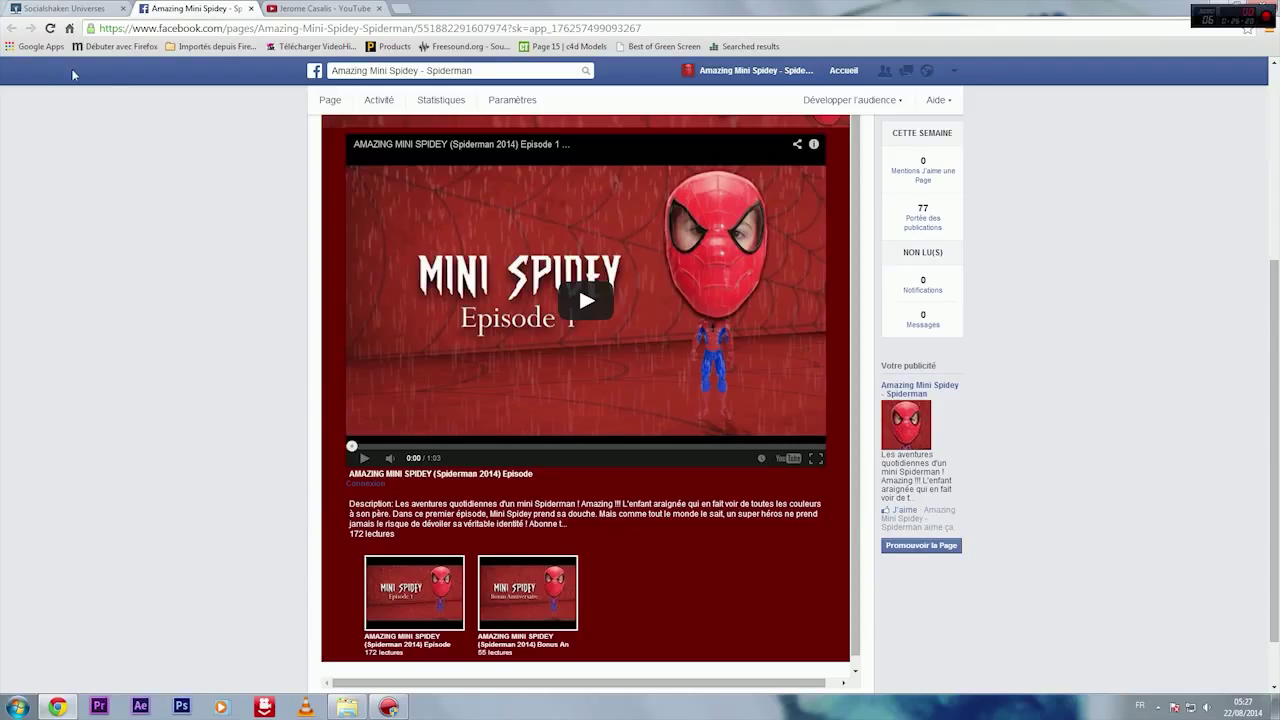
click(70, 8)
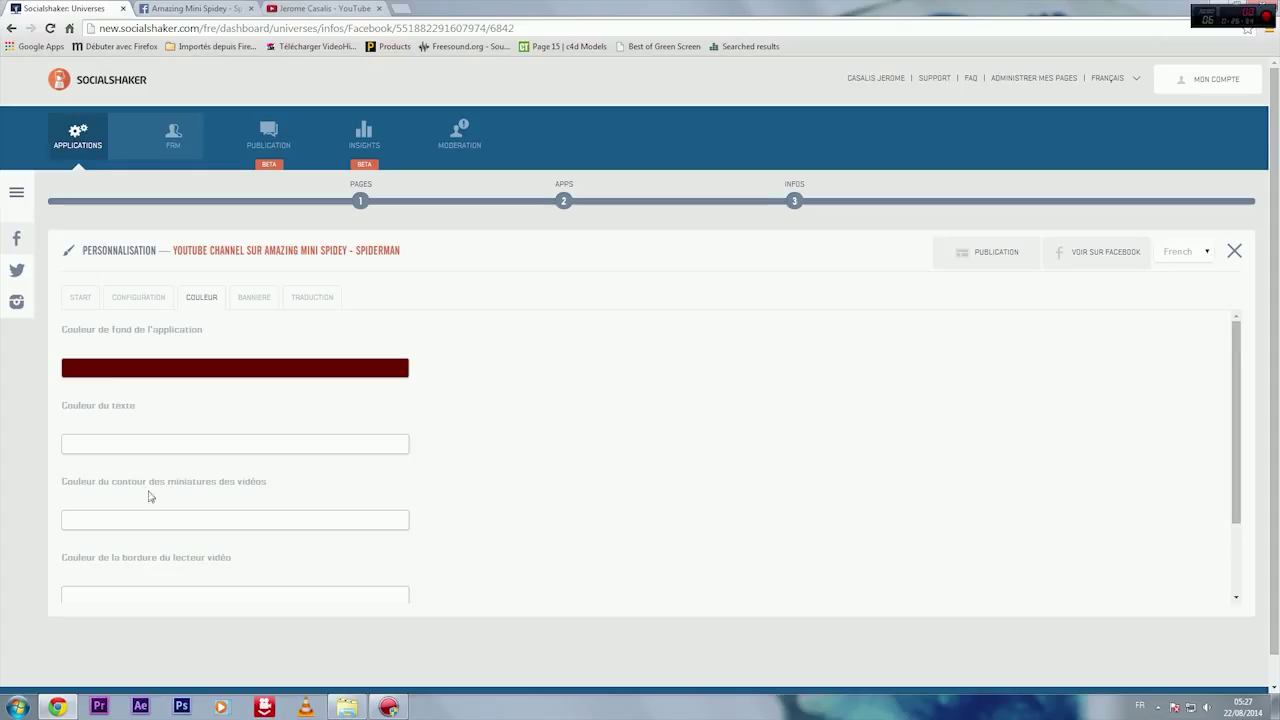
drag(61, 484, 298, 498)
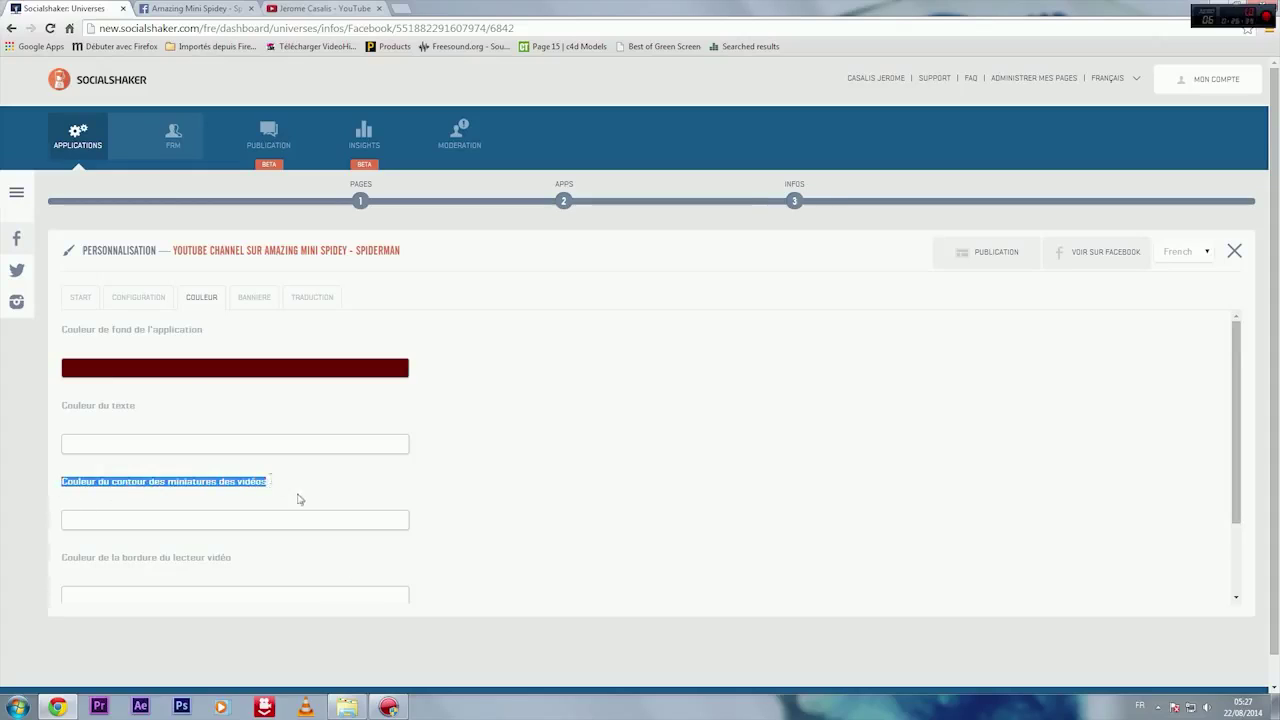
click(303, 500)
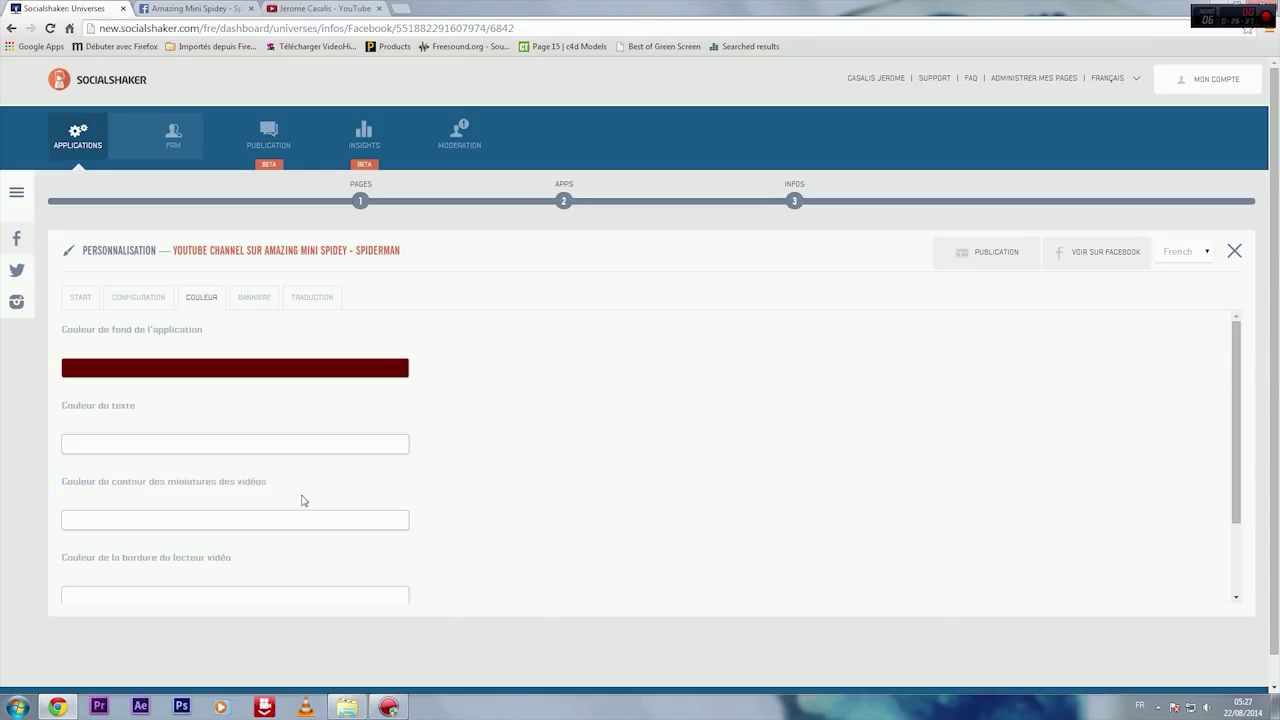
click(200, 8)
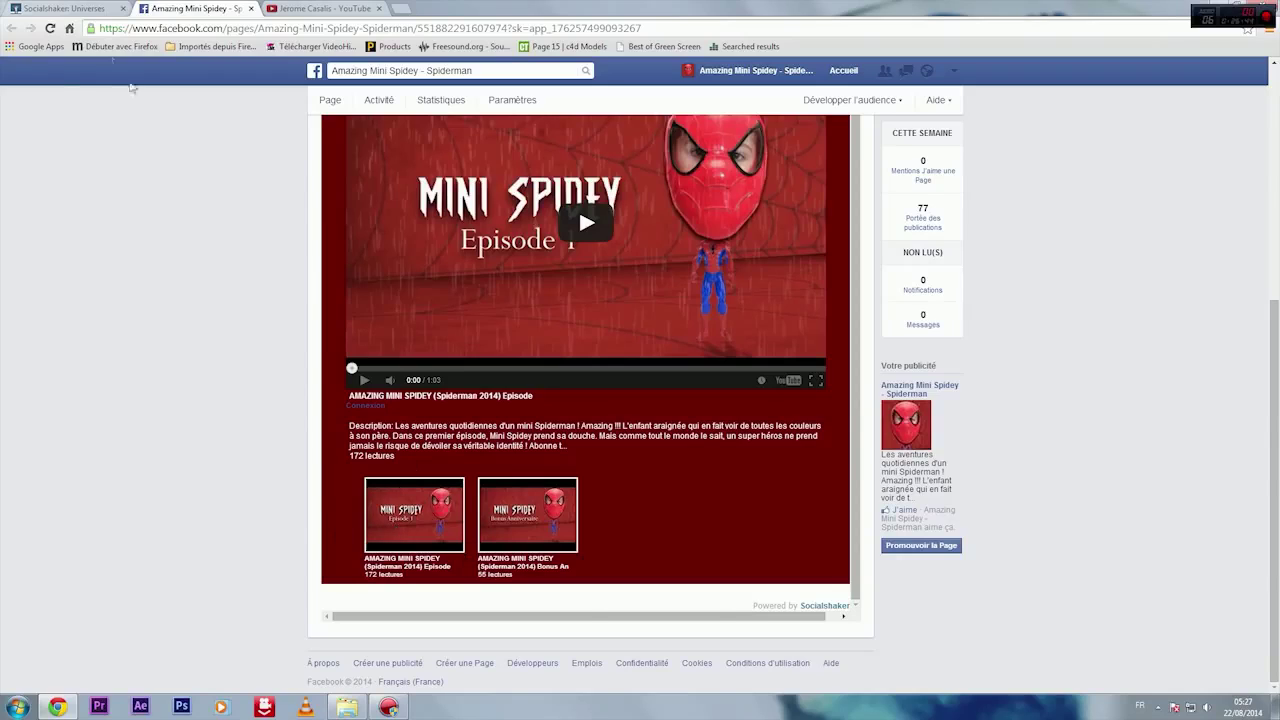
click(66, 8)
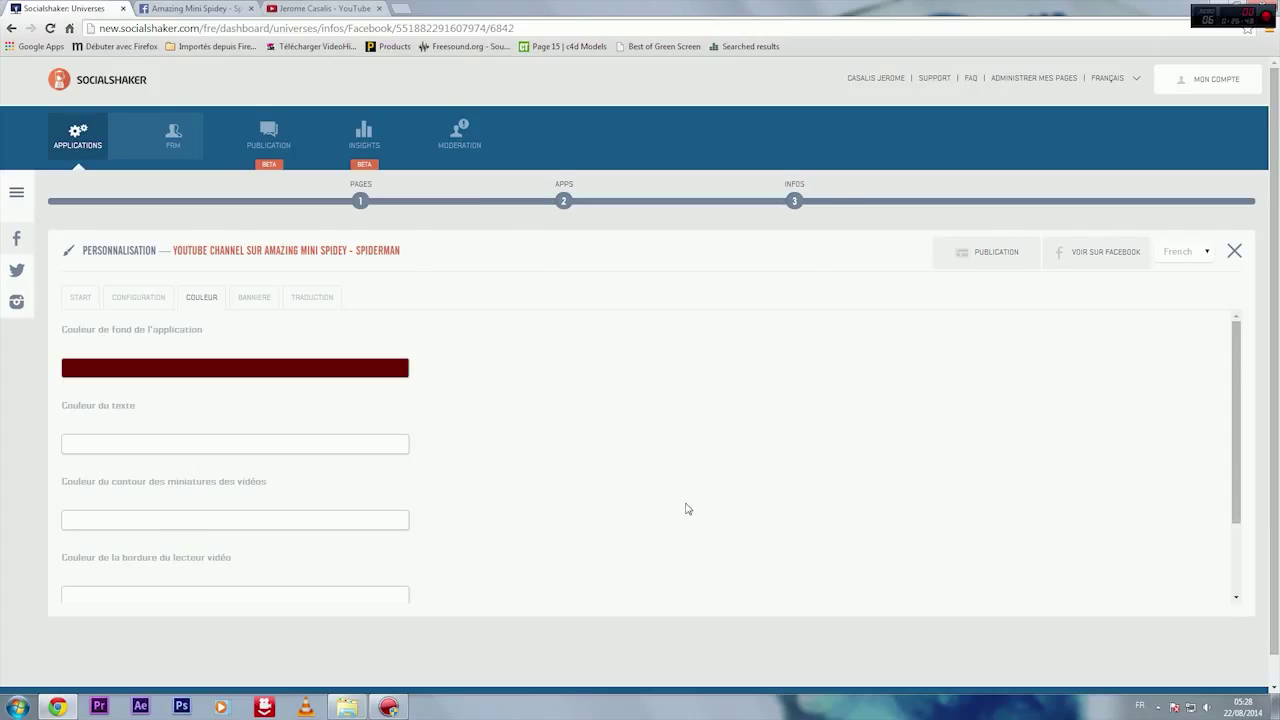
Set the application's background colour to dark blue (#000069), save it, and view the change on the Facebook page.
scroll(686, 512, down, 5)
scroll(678, 430, up, 2)
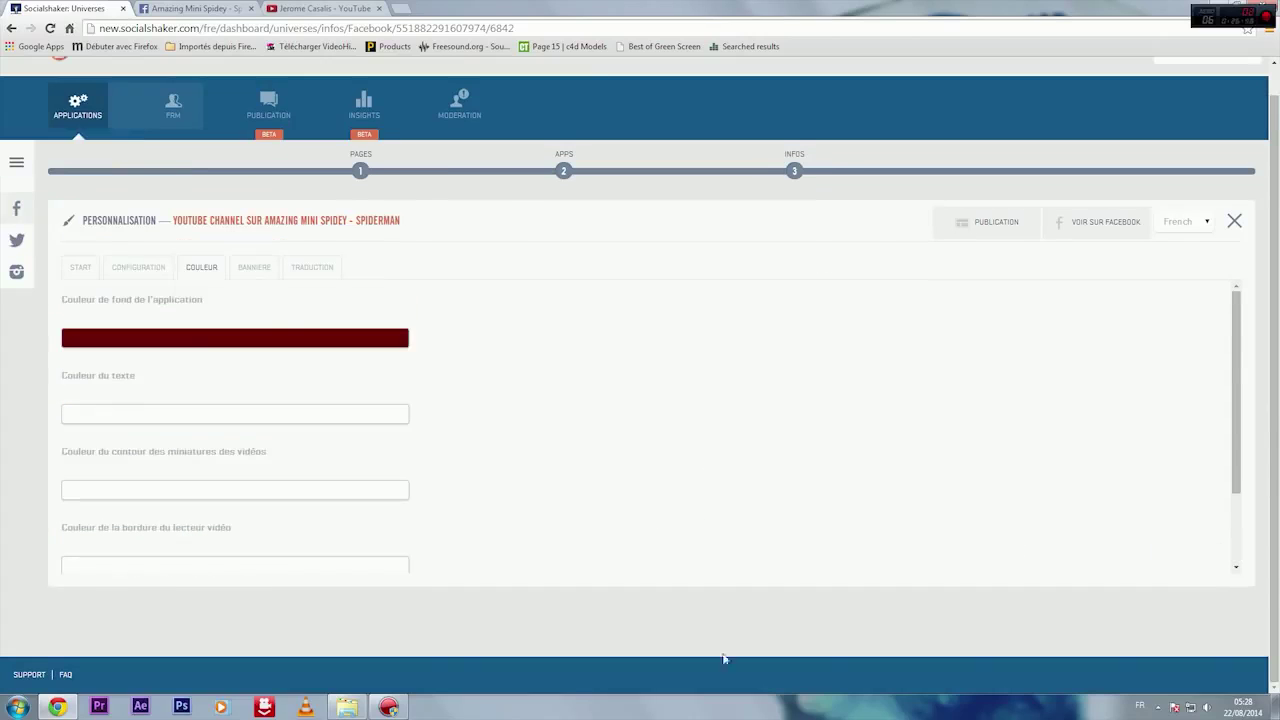
click(284, 335)
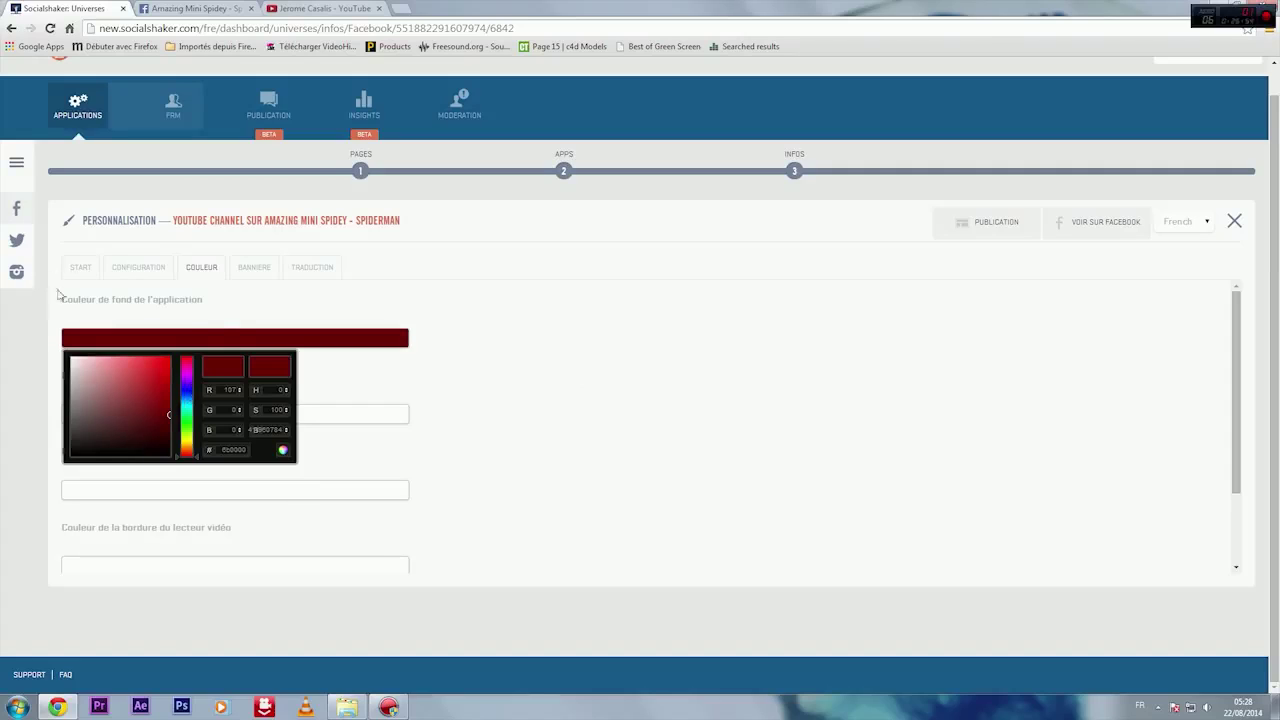
mouse_move(194, 406)
mouse_down()
mouse_move(194, 378)
mouse_move(194, 391)
mouse_up()
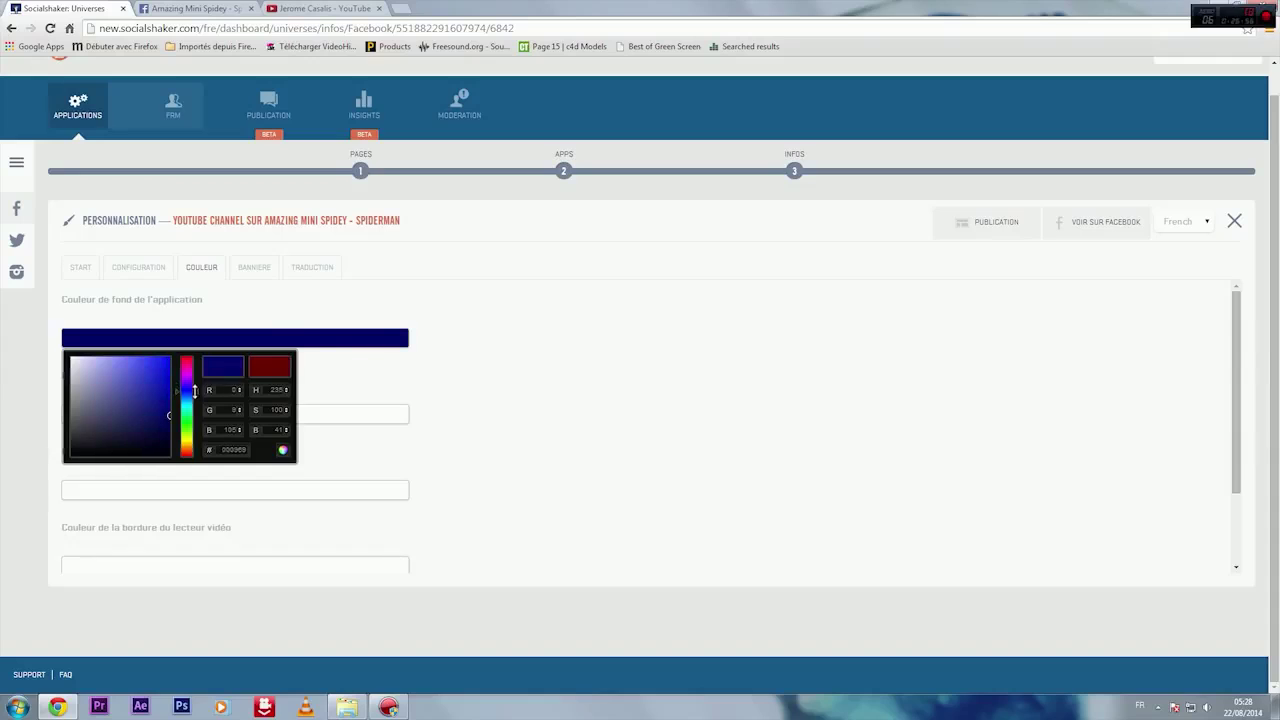
click(703, 340)
scroll(1127, 481, down, 1)
click(1190, 555)
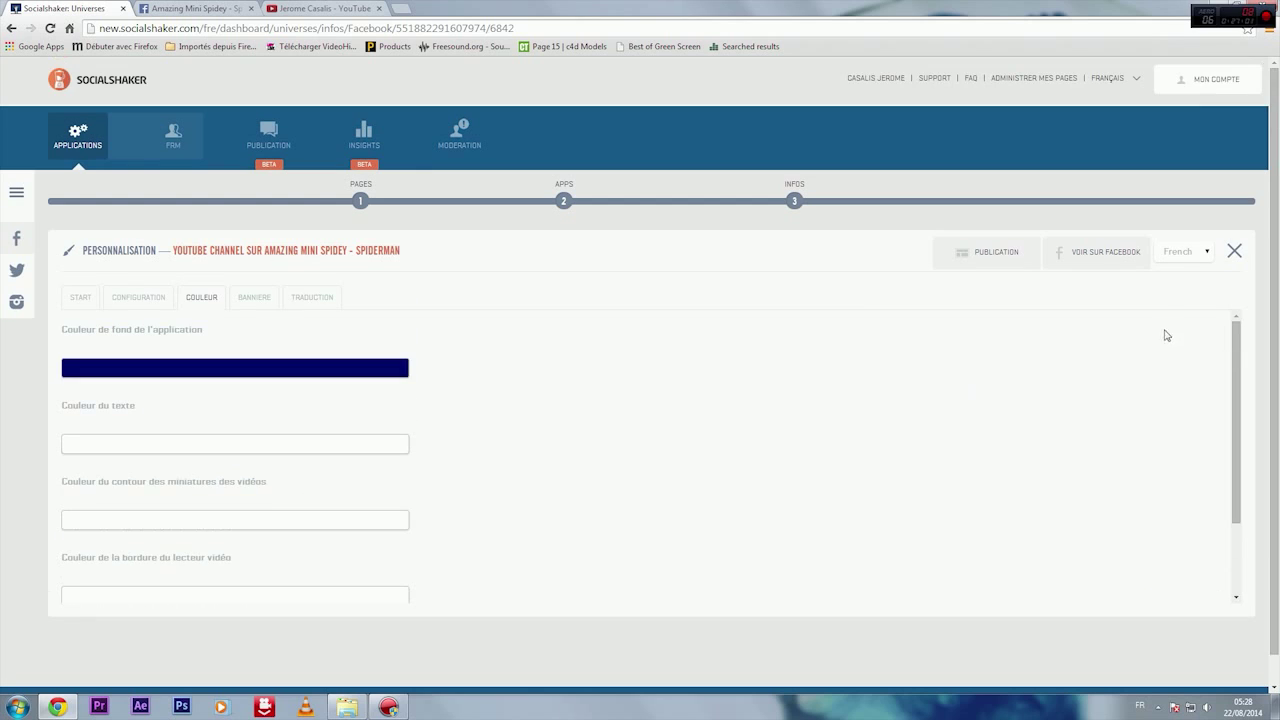
click(1109, 251)
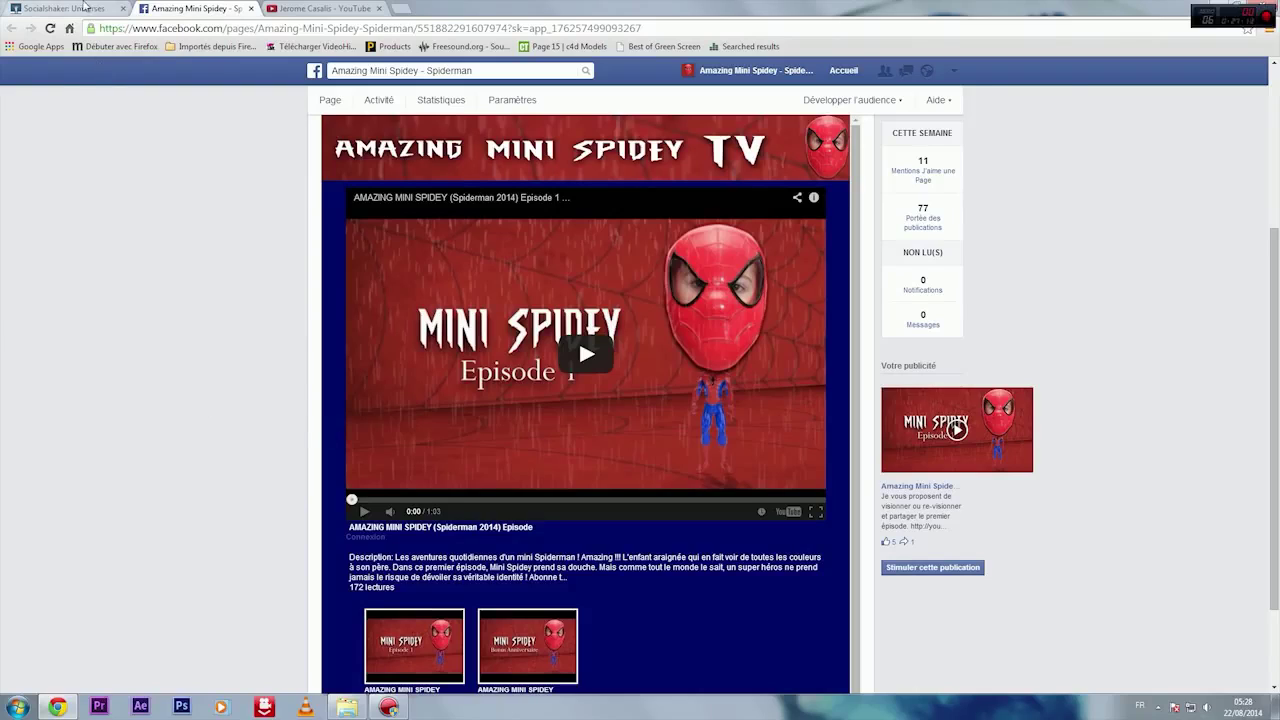
In SocialShaker, set the application's background colour to dark red (#690000), save it, and view the change on the Facebook page.
click(88, 8)
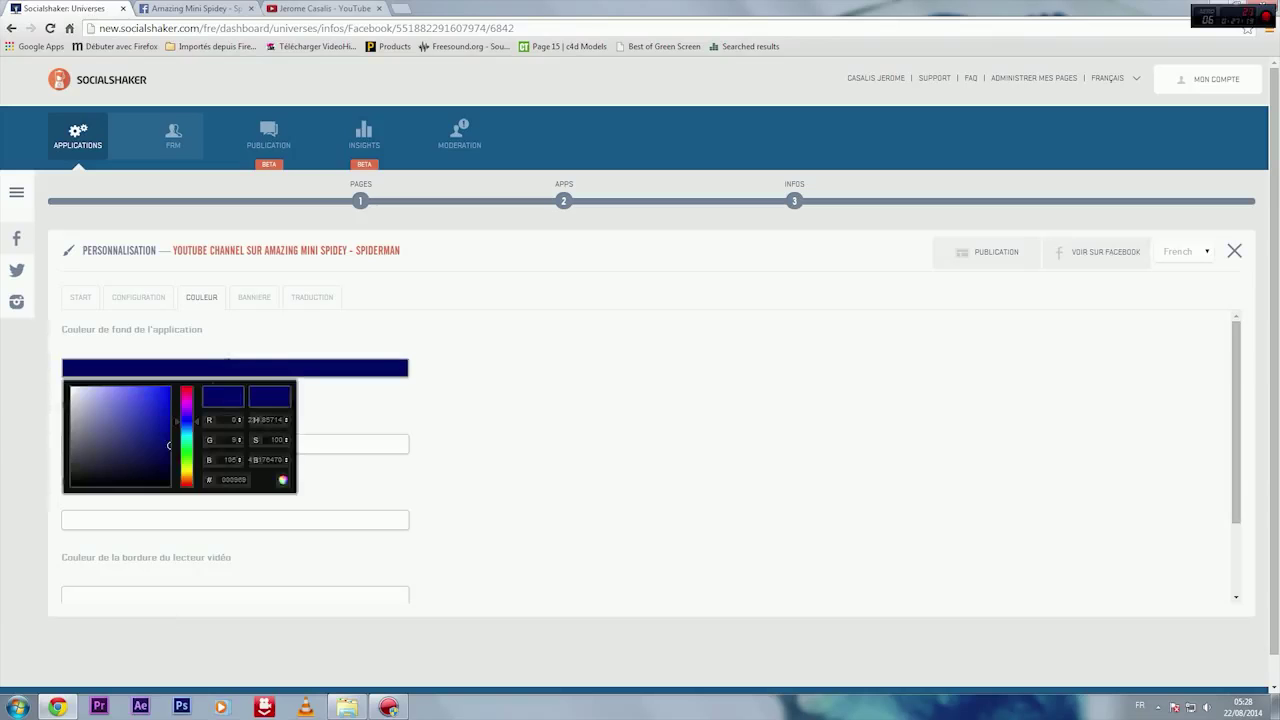
drag(191, 430, 194, 497)
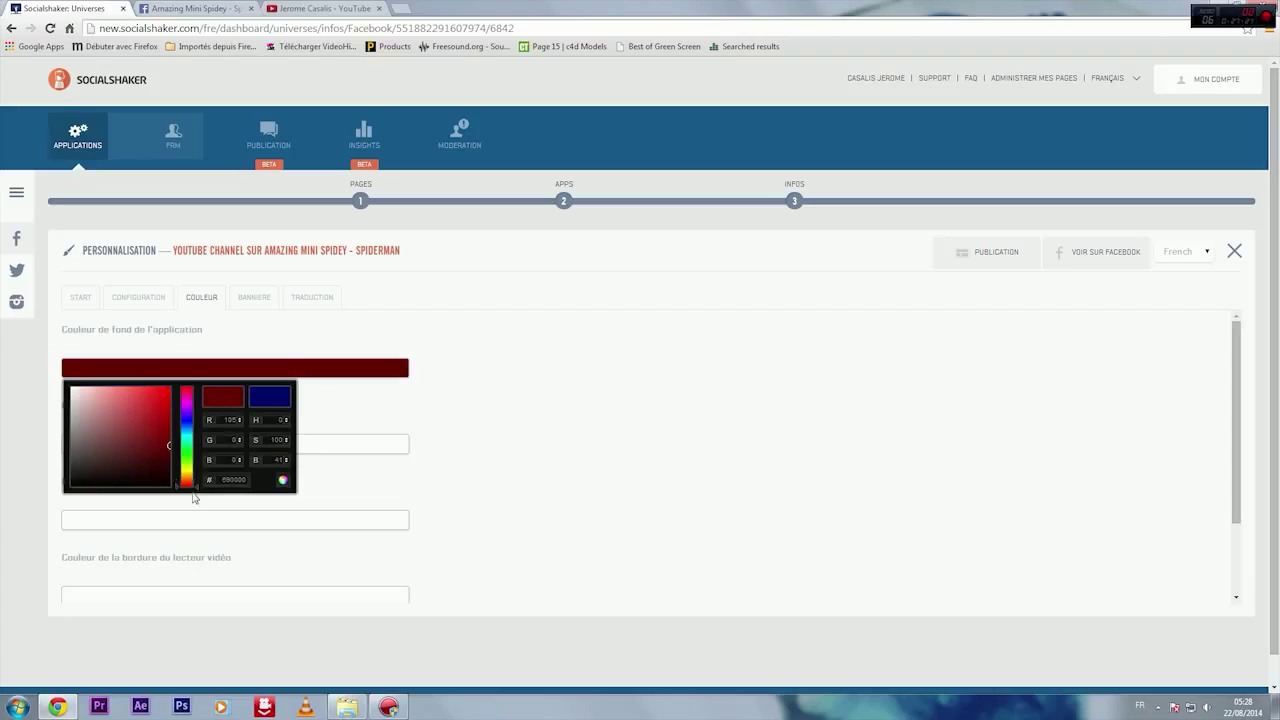
click(552, 475)
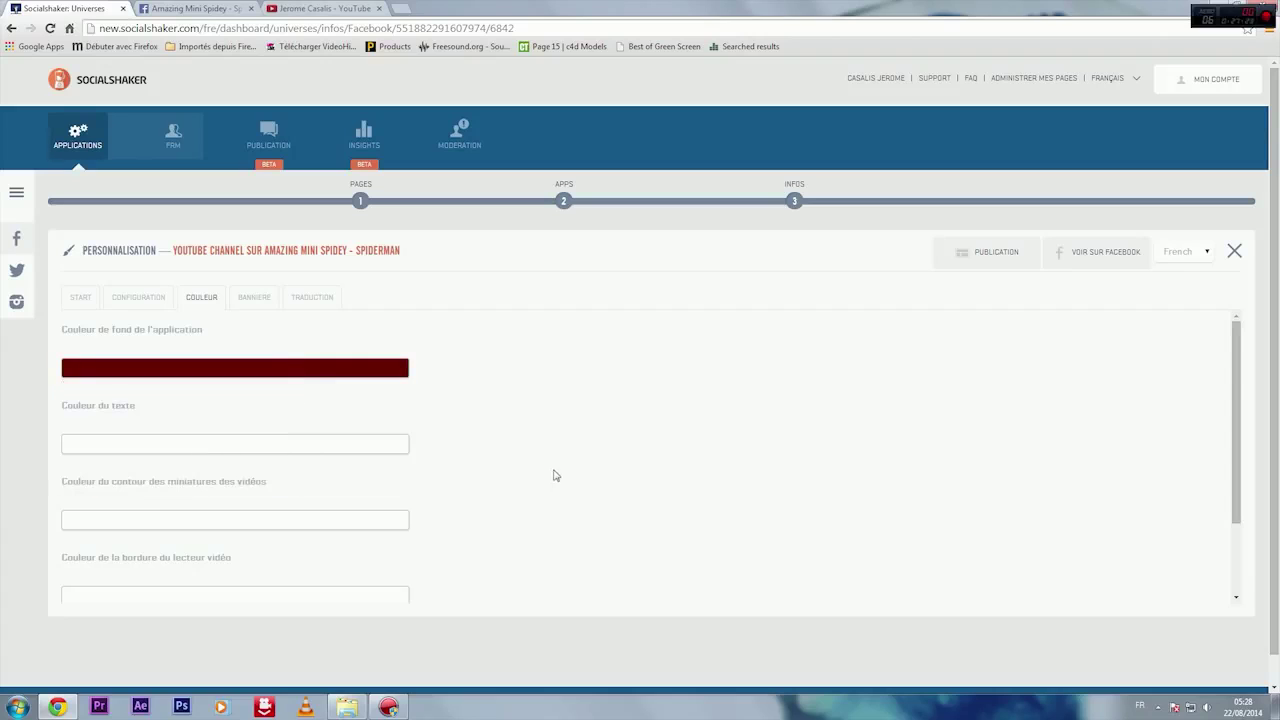
scroll(1137, 514, down, 3)
click(1186, 553)
click(1115, 251)
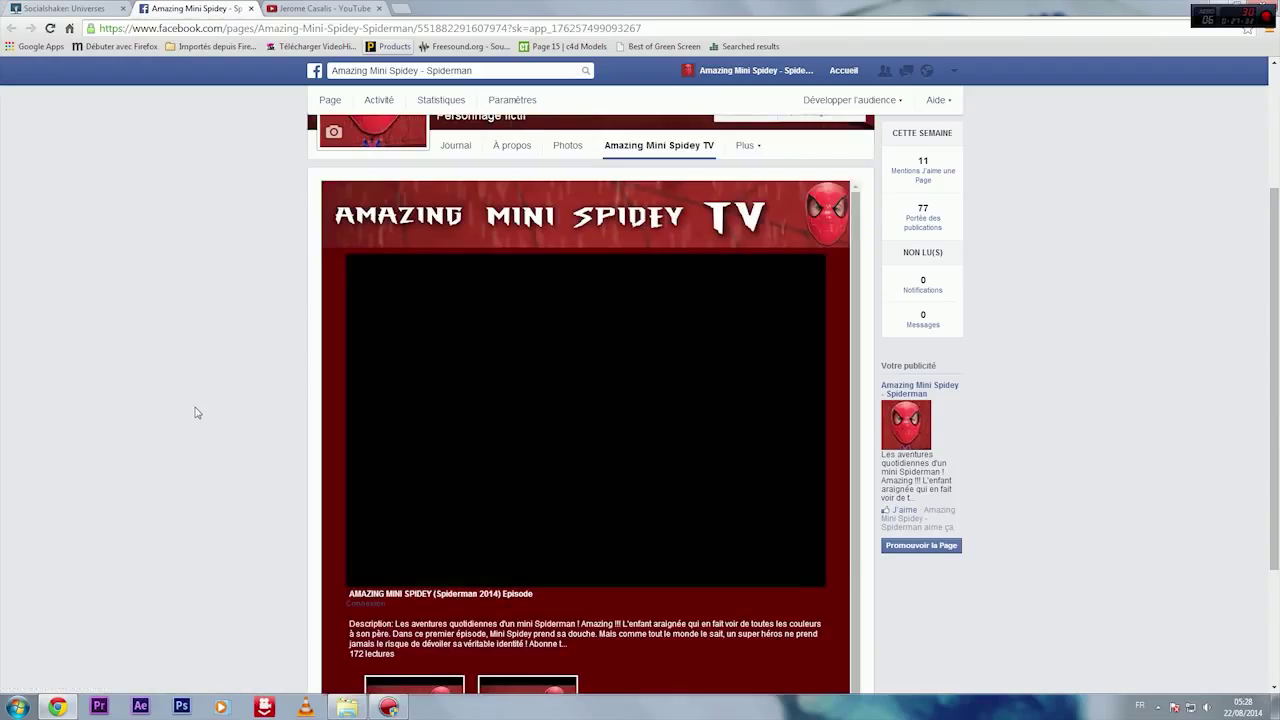
Return to SocialShaker, examine the video player border colour setting, and compare it with the player on the Facebook page.
click(65, 8)
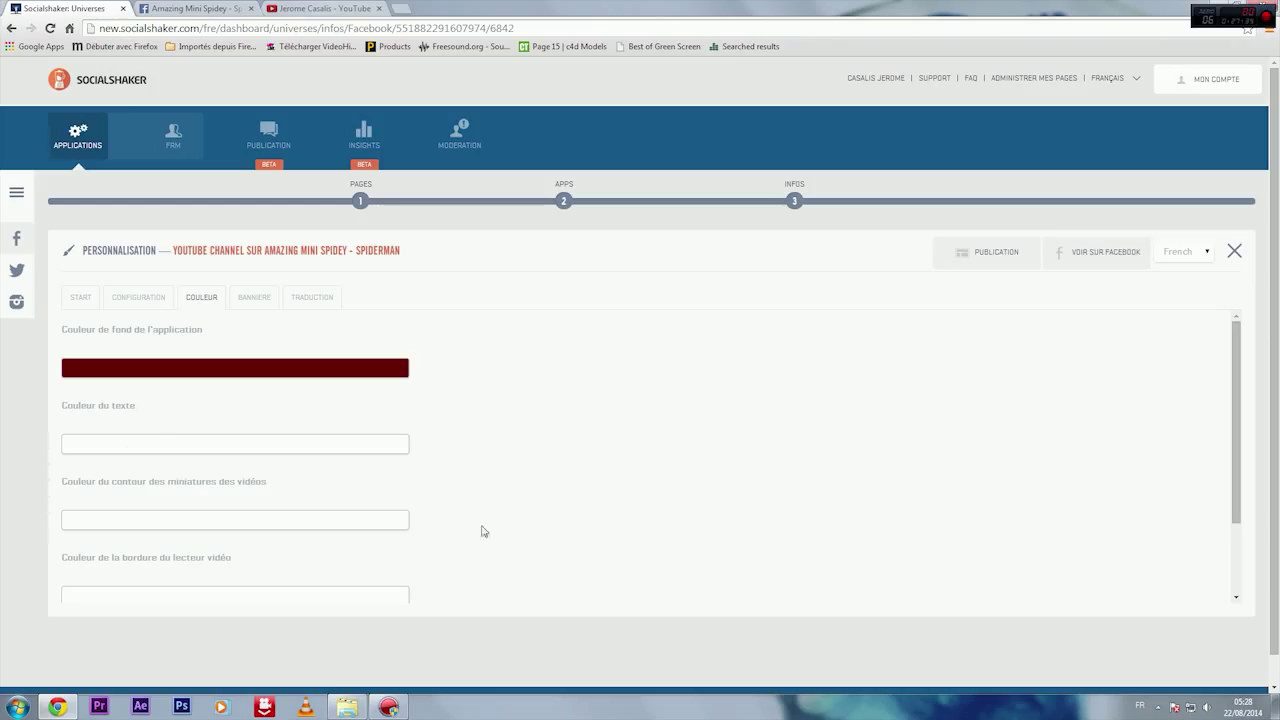
scroll(580, 530, down, 1)
scroll(580, 530, down, 1)
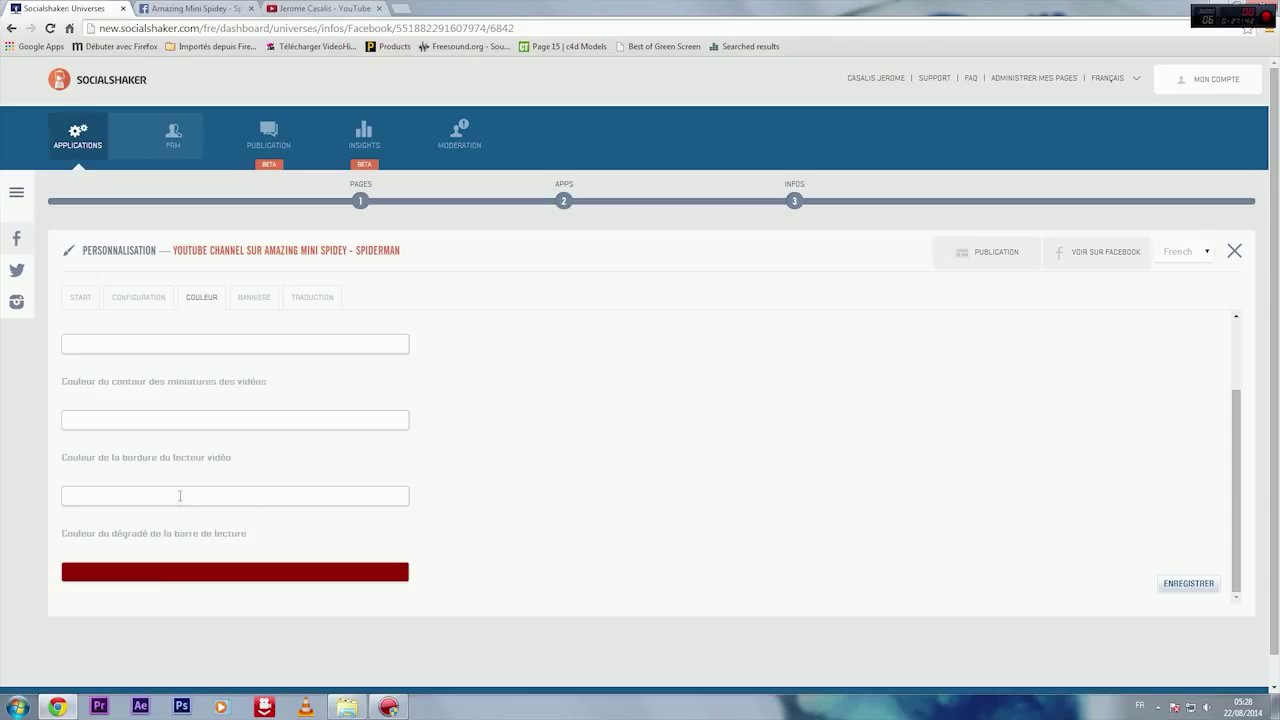
drag(62, 457, 253, 465)
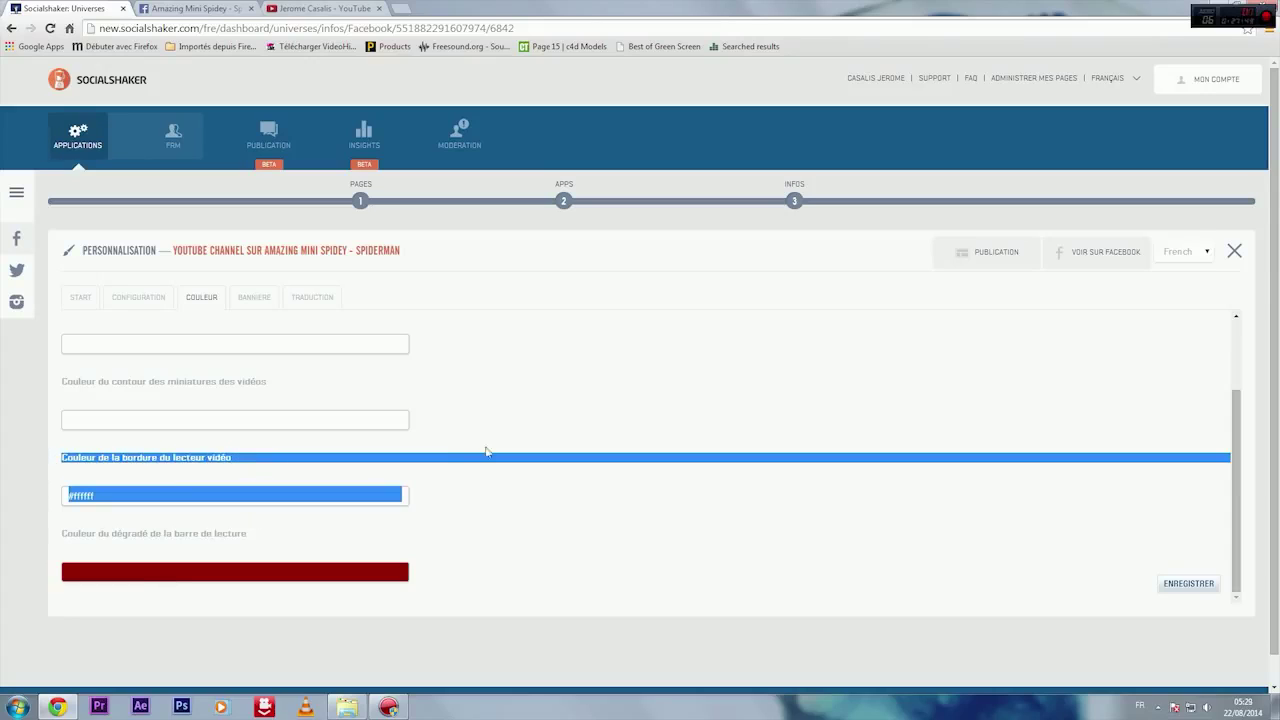
click(505, 380)
key(ctrl+Tab)
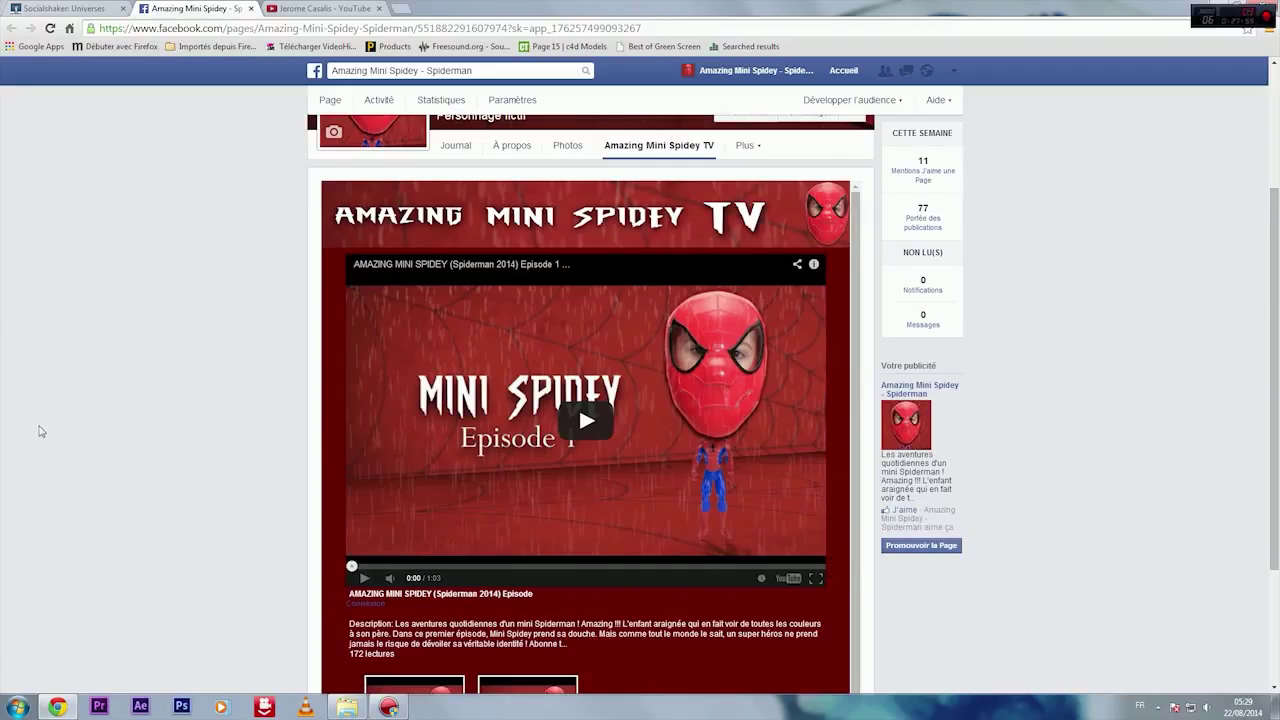
In SocialShaker, compare the playback bar gradient colour setting with the player on the Facebook page, and save the colour settings.
click(60, 8)
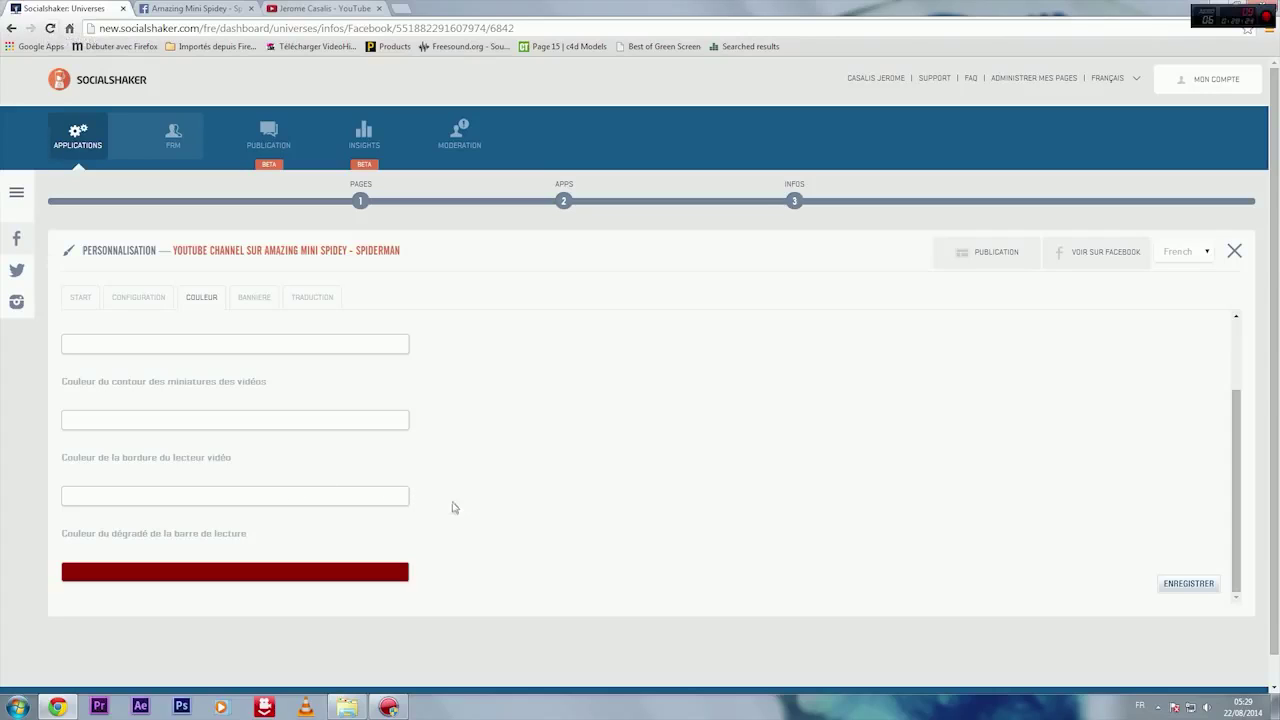
scroll(574, 551, up, 1)
scroll(578, 551, down, 2)
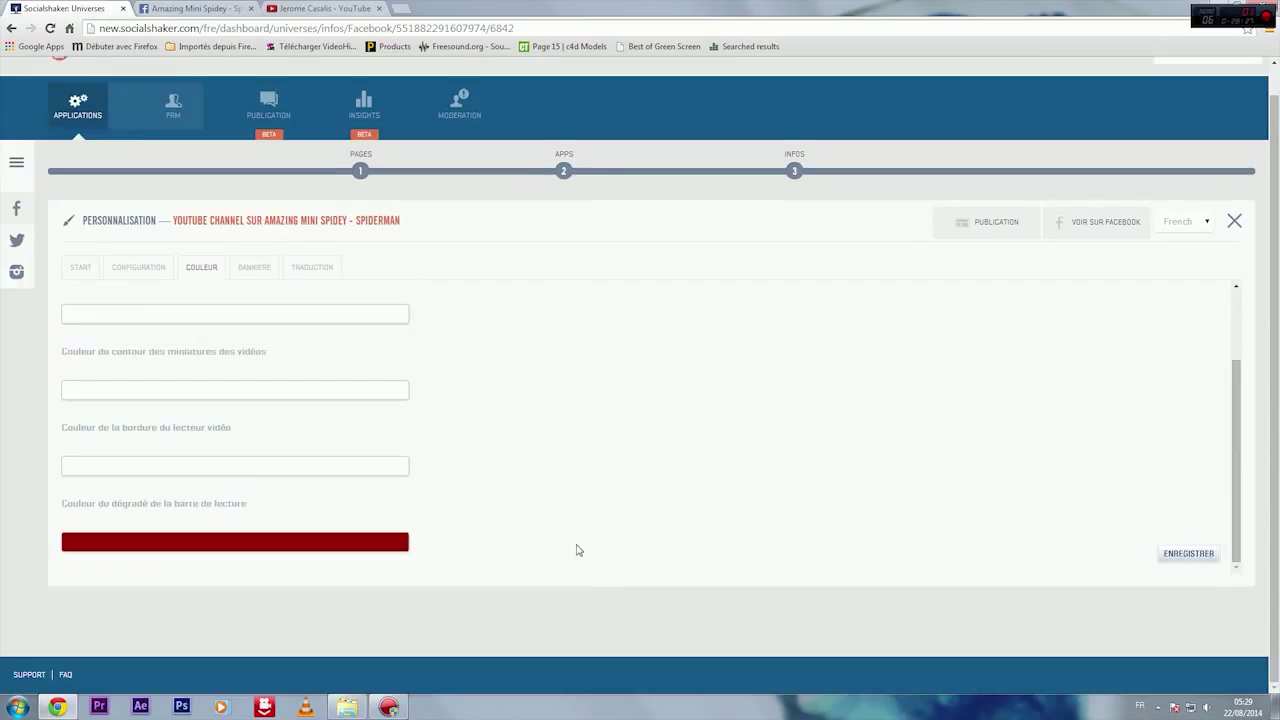
scroll(576, 550, up, 3)
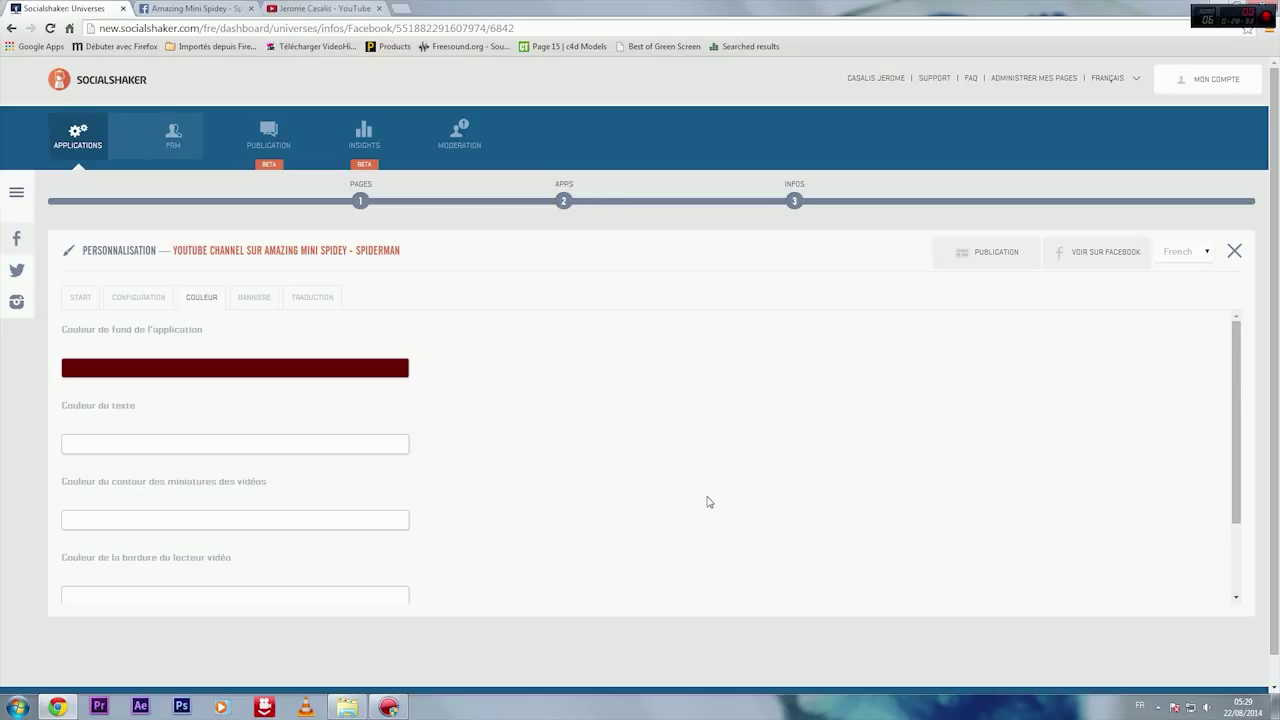
scroll(708, 501, down, 3)
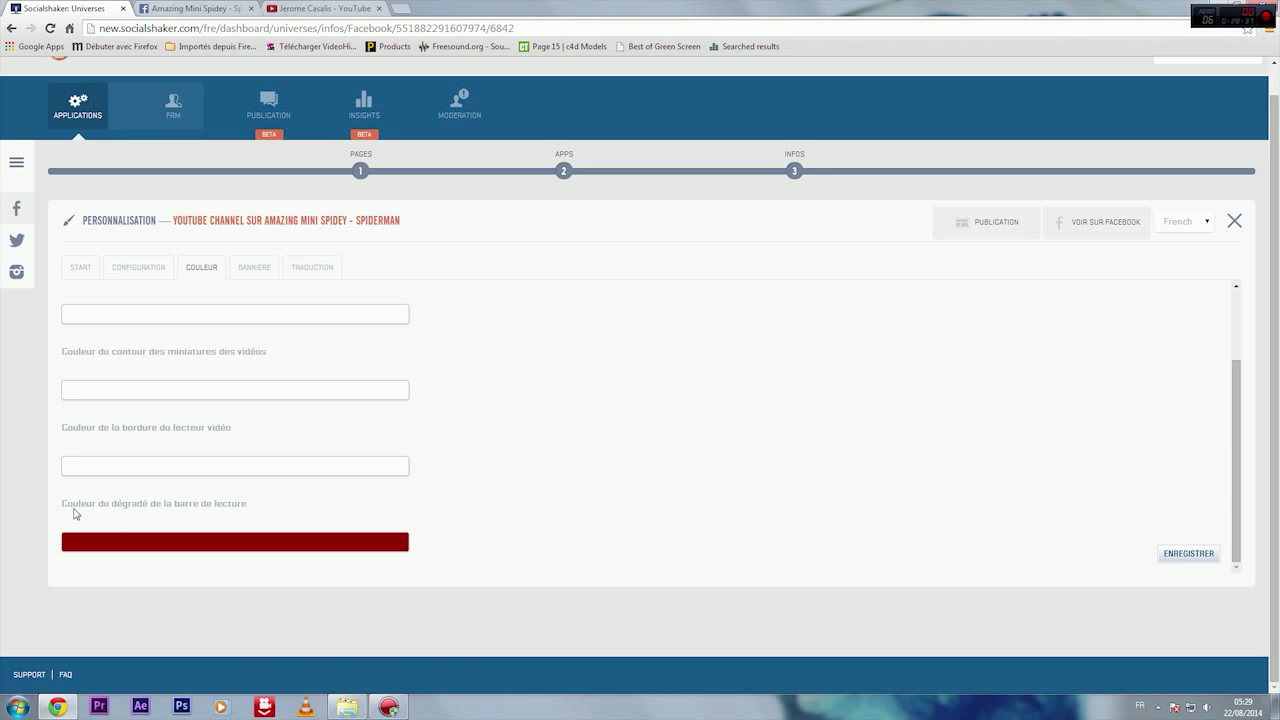
drag(58, 509, 266, 509)
key(ctrl+Tab)
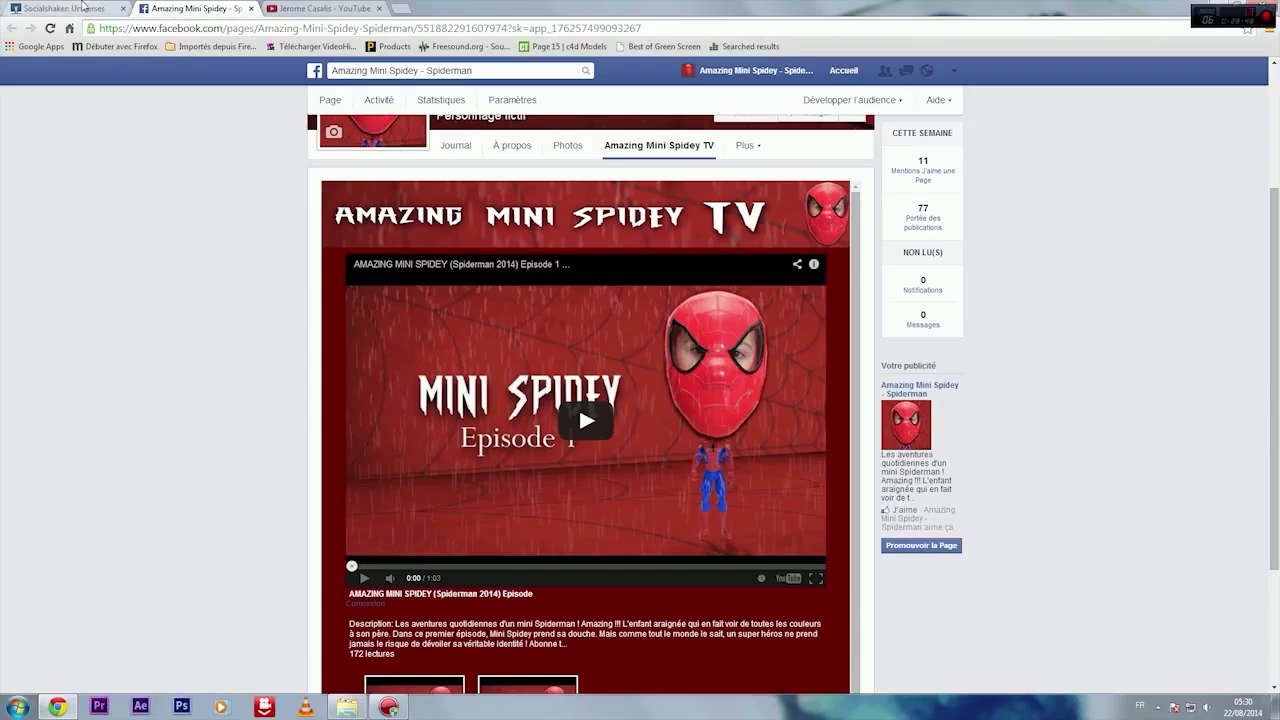
click(79, 6)
click(743, 550)
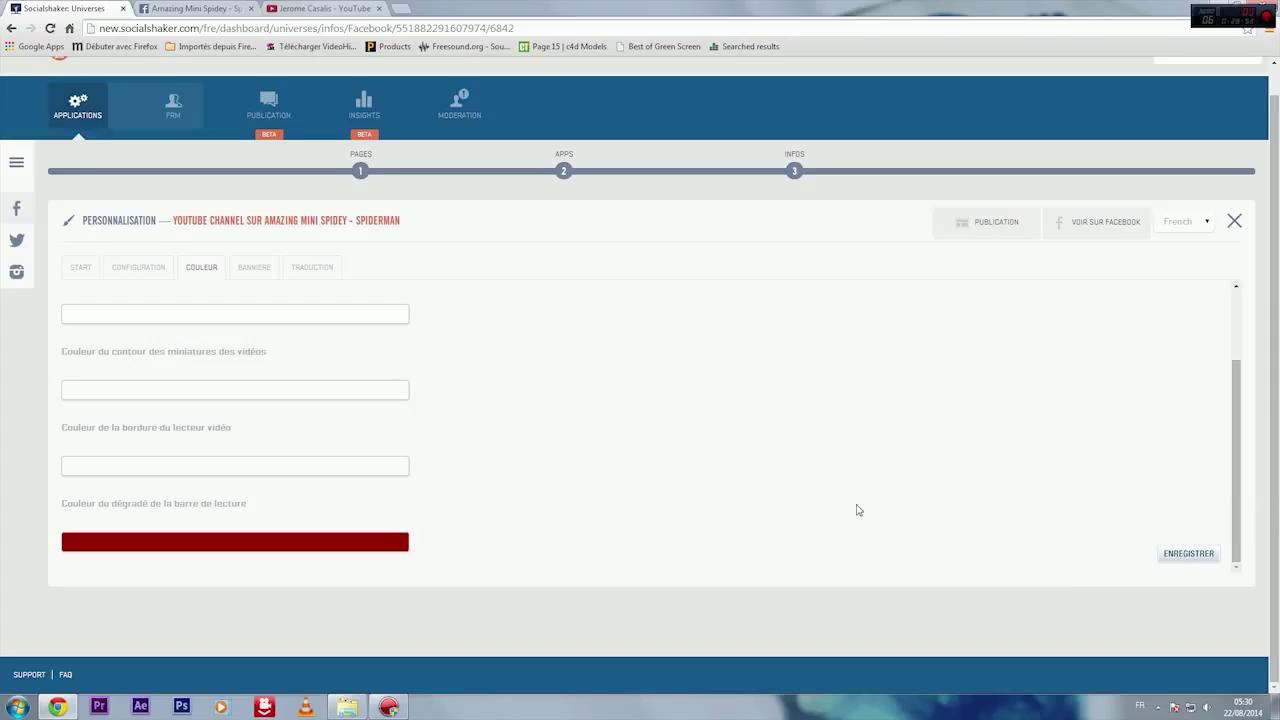
click(1180, 557)
Review the banner settings against the banner on the Facebook page and highlight the recommended image format.
click(260, 272)
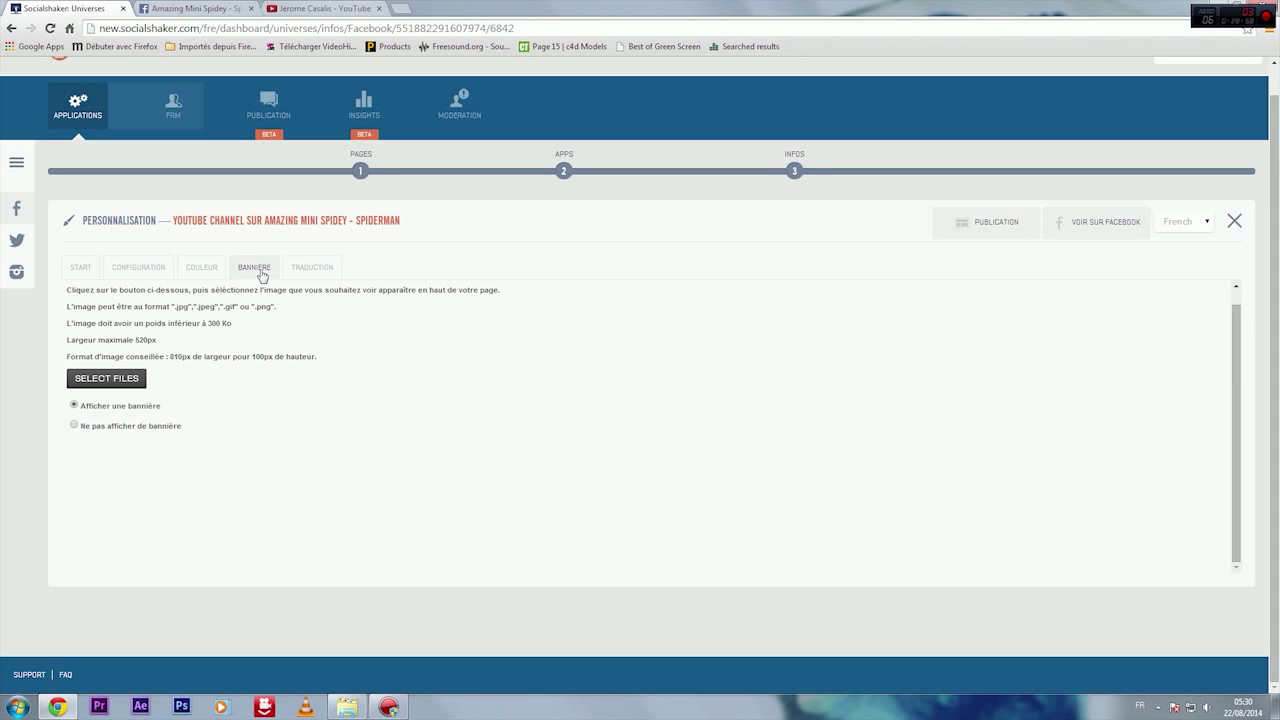
click(205, 9)
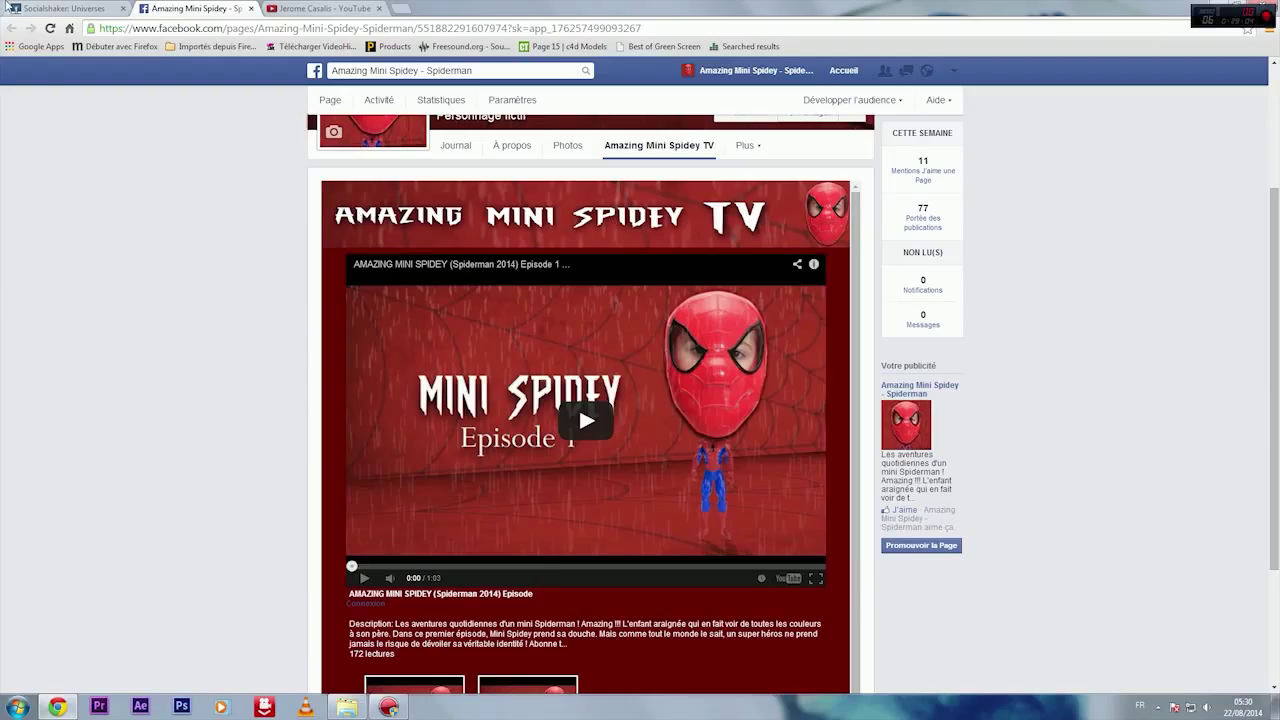
click(41, 7)
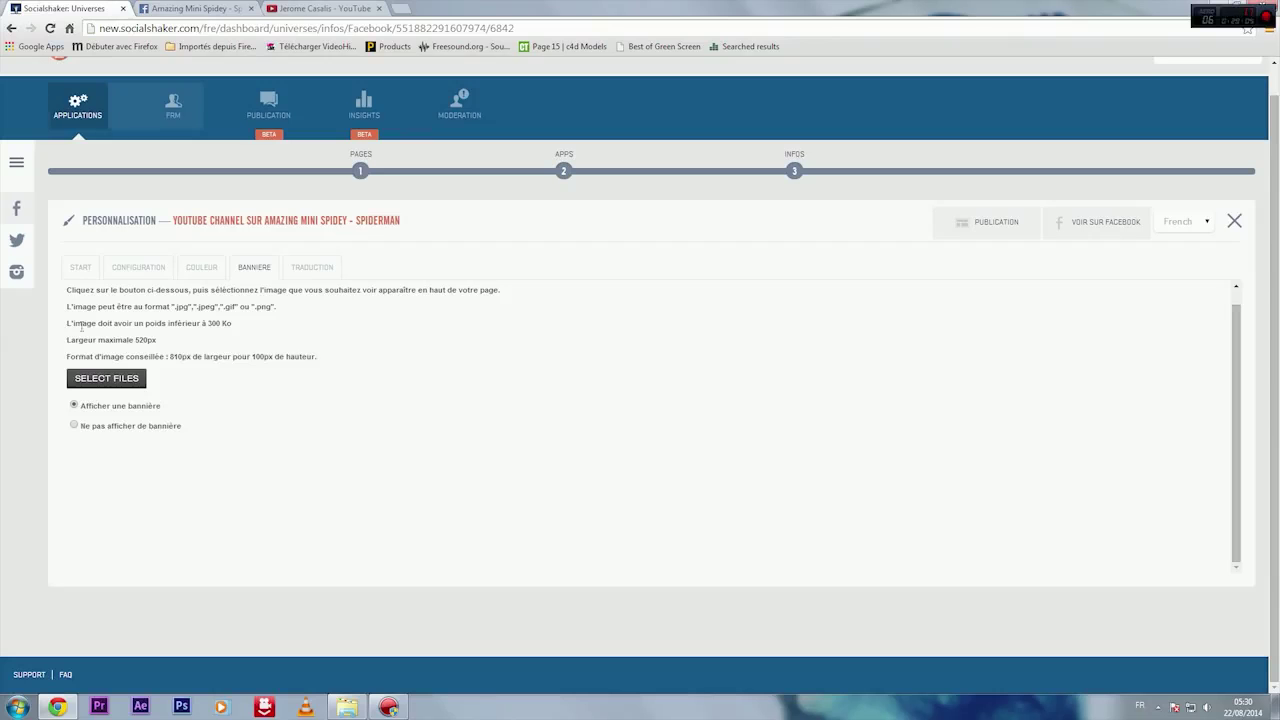
drag(66, 362, 330, 354)
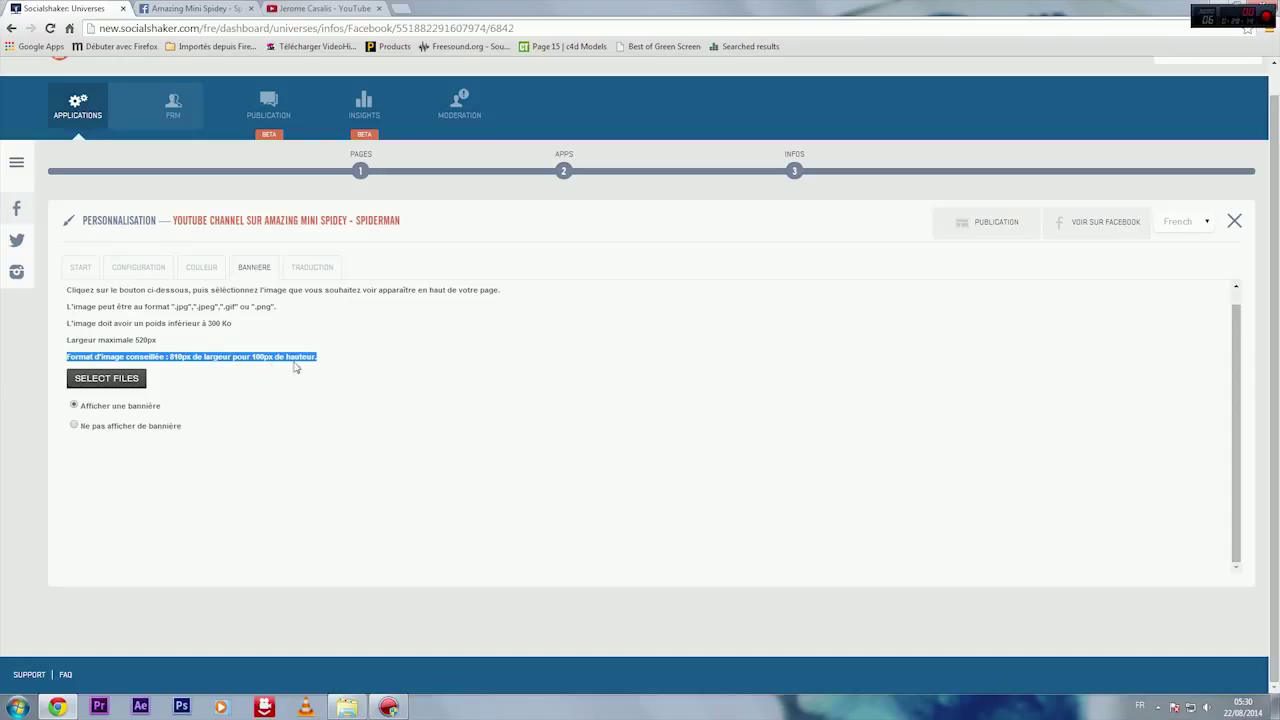
click(366, 429)
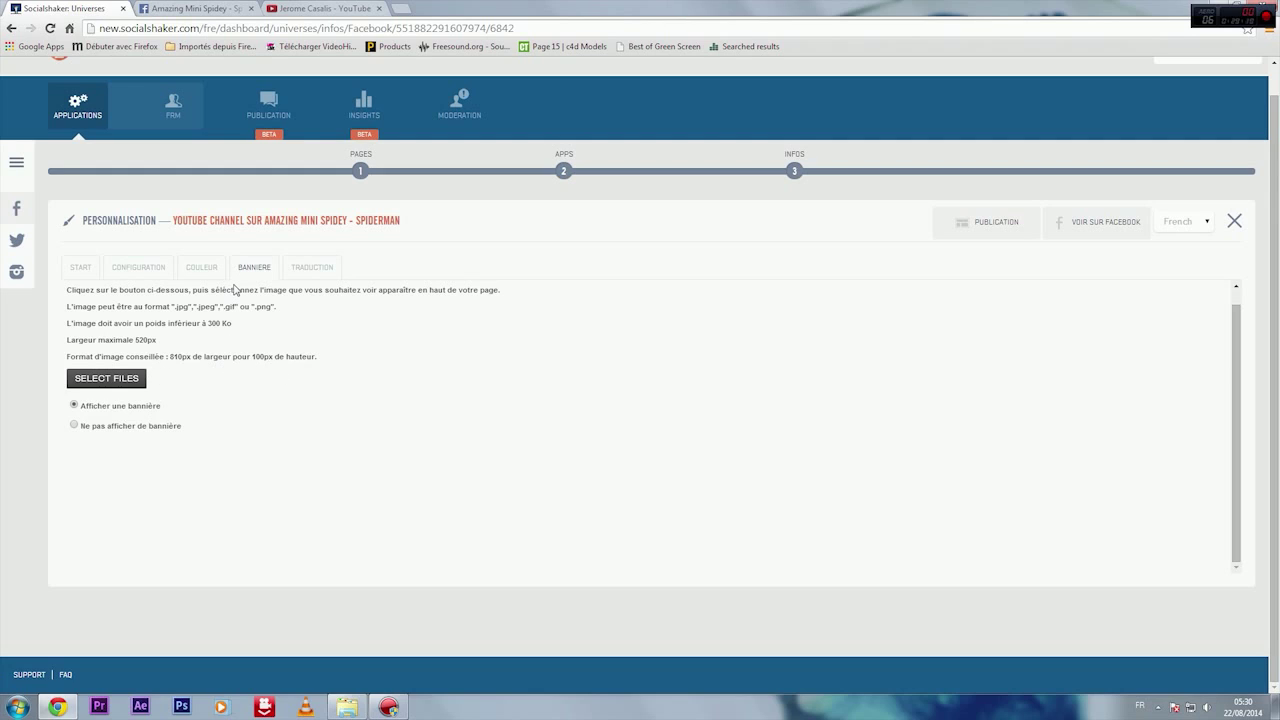
Upload the image "Banniere fb youtube" as the application's banner and check it against the Facebook page.
click(128, 381)
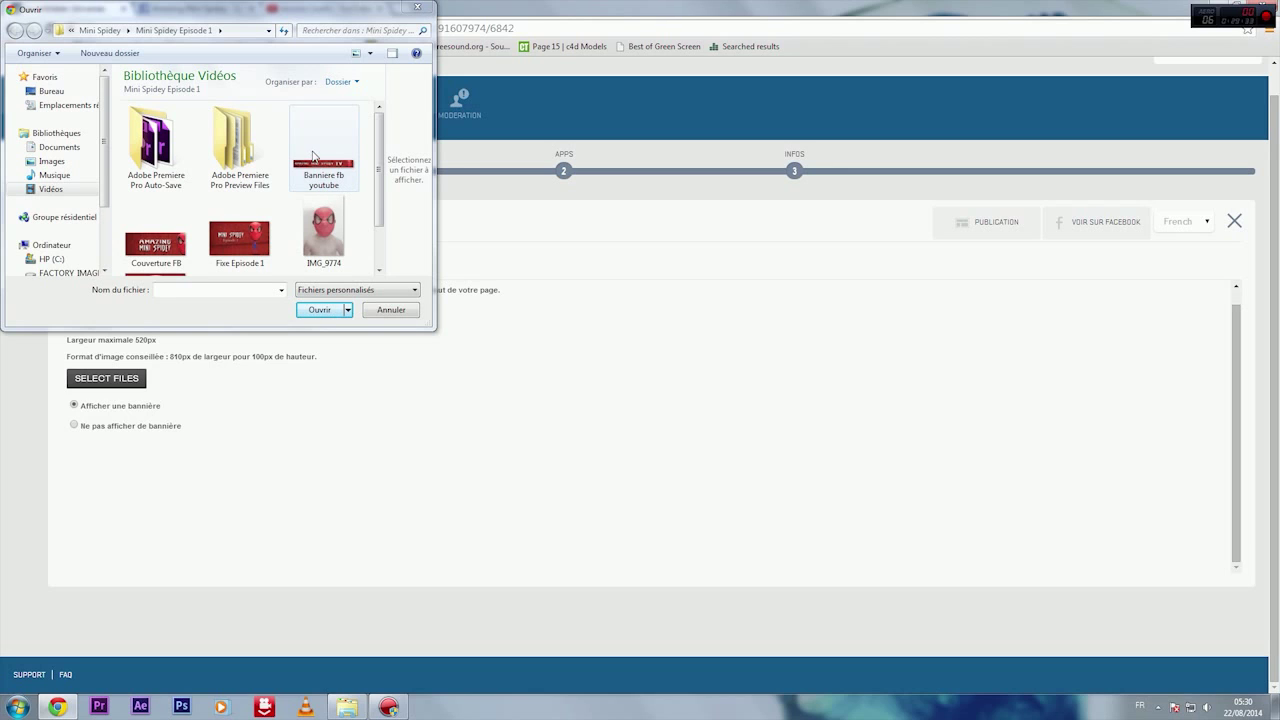
double_click(313, 155)
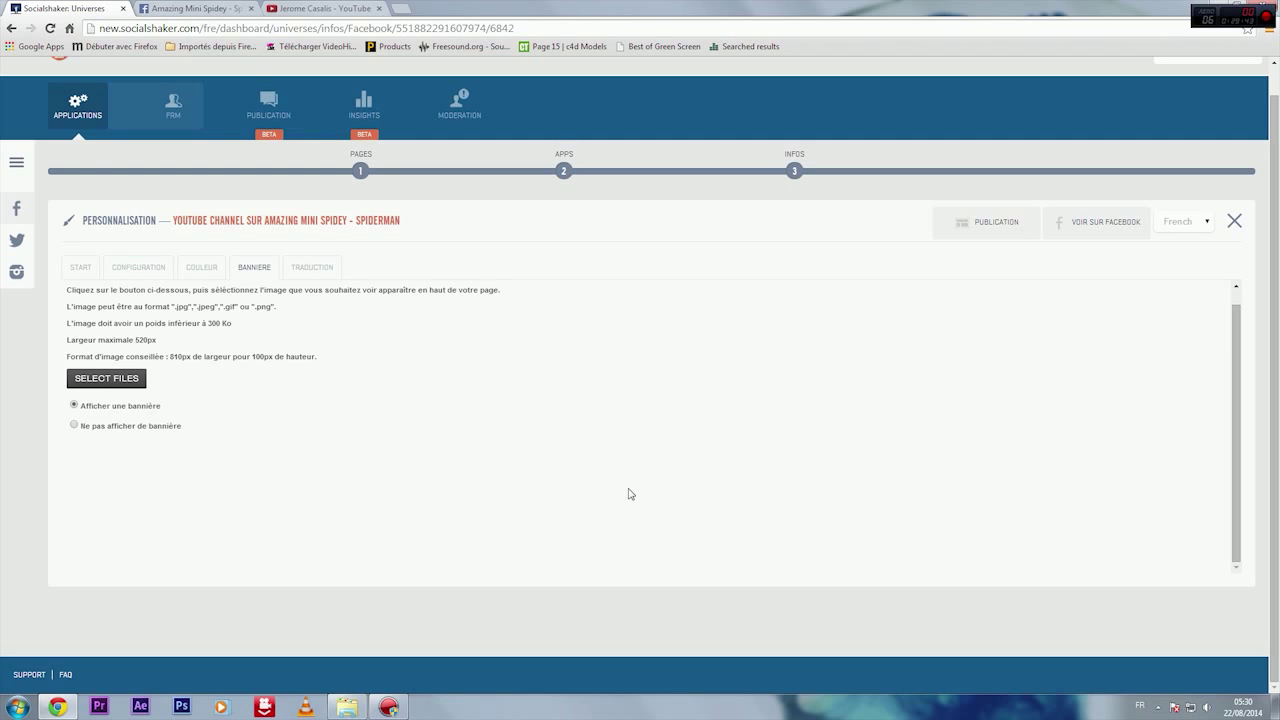
click(200, 9)
click(65, 8)
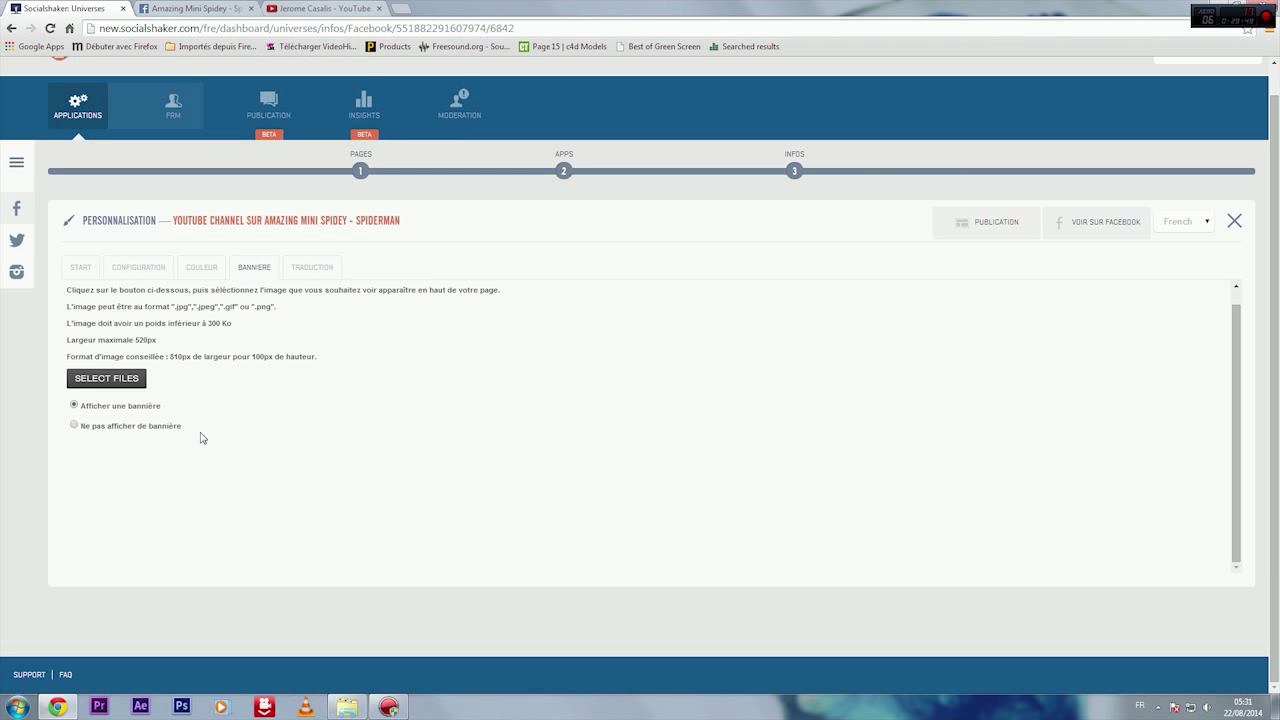
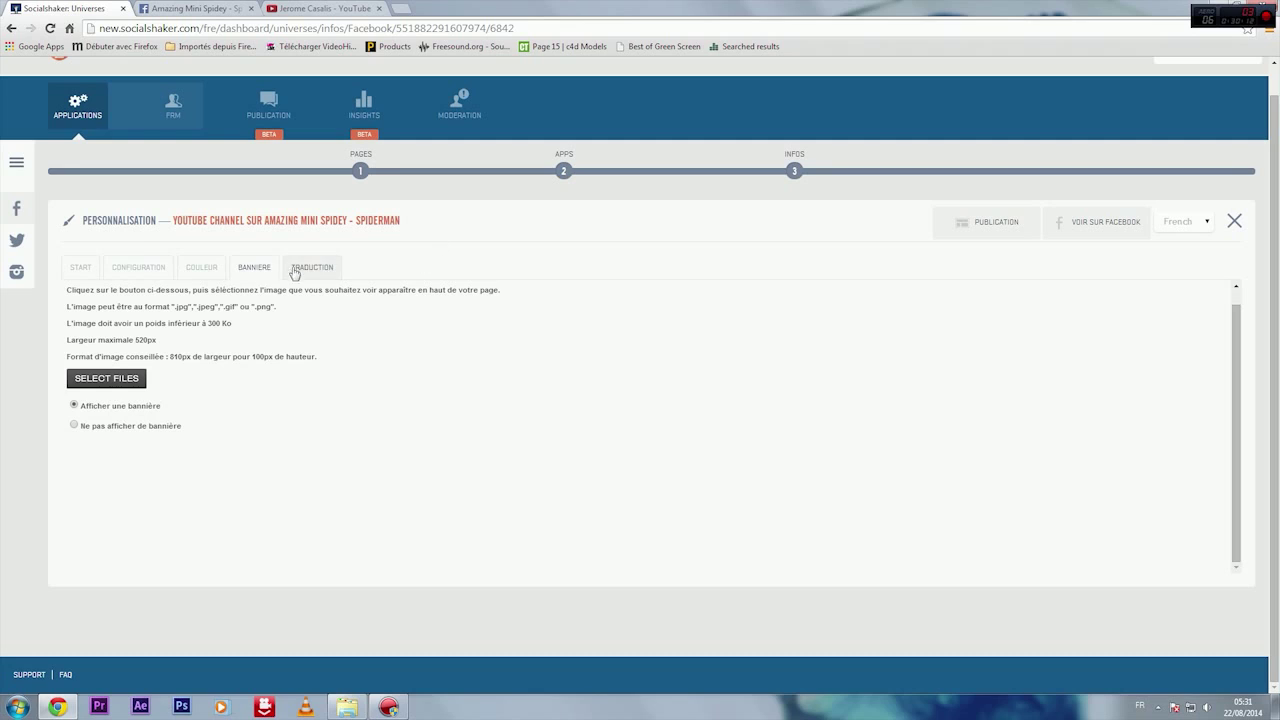
In the application's translation settings, save Français as the available language.
click(330, 272)
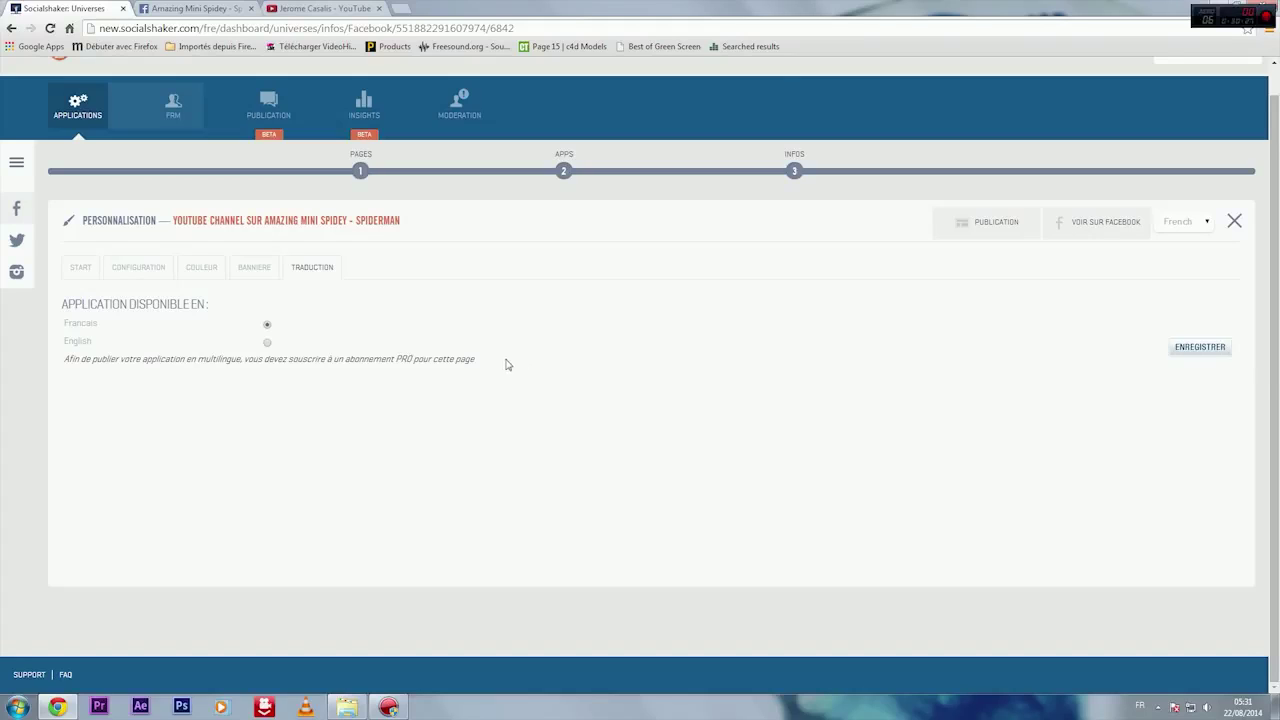
click(1198, 352)
Open the application's publication option, examine the FRM access page, and decline the browser's translation offer.
click(983, 230)
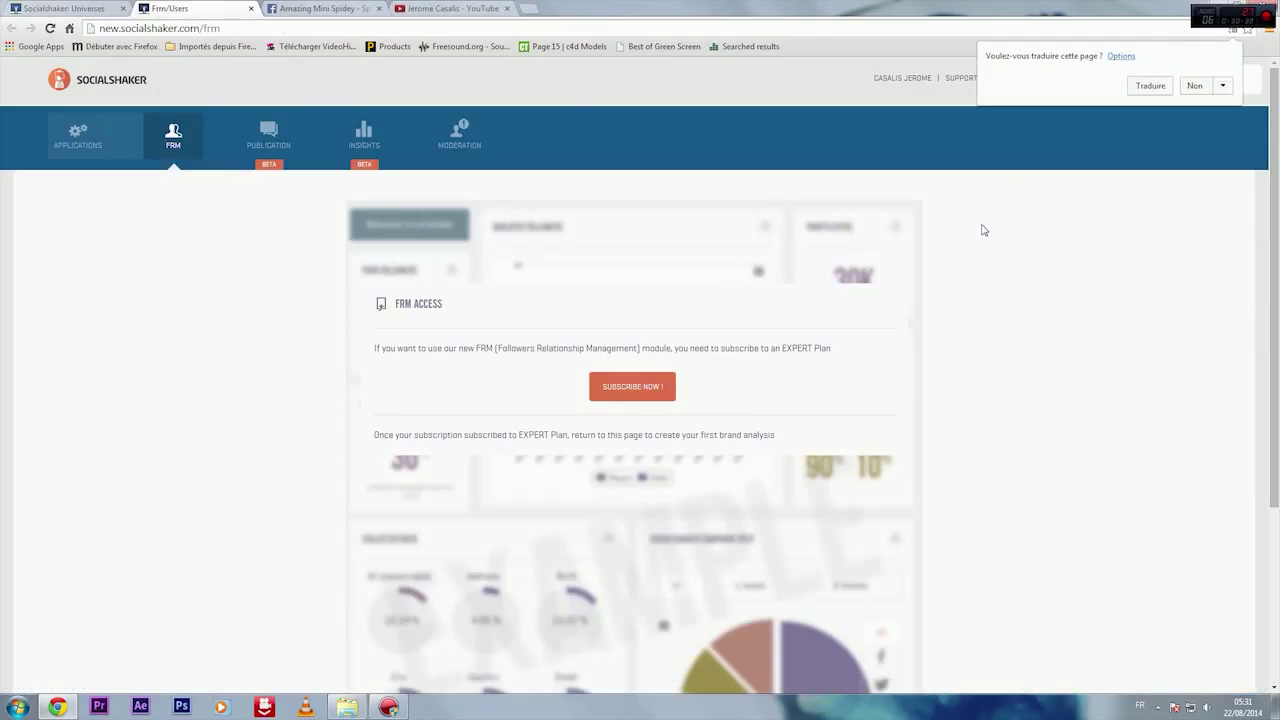
scroll(230, 368, down, 5)
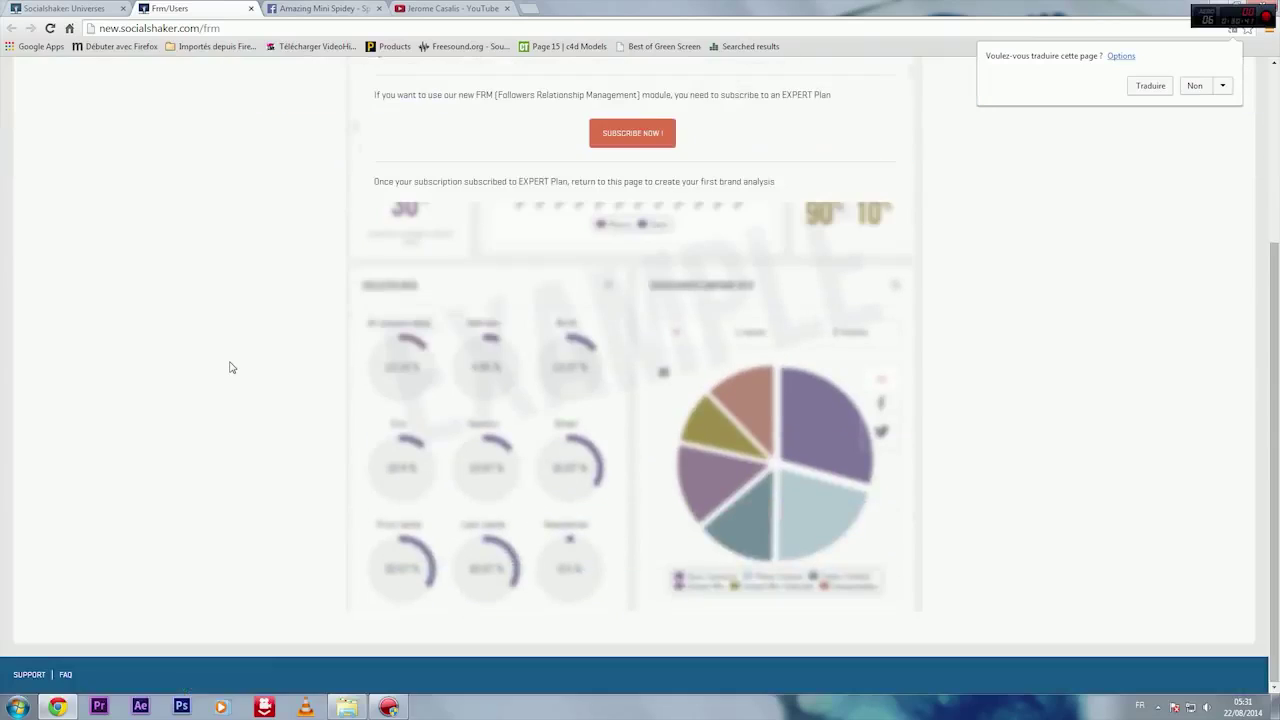
scroll(230, 368, up, 4)
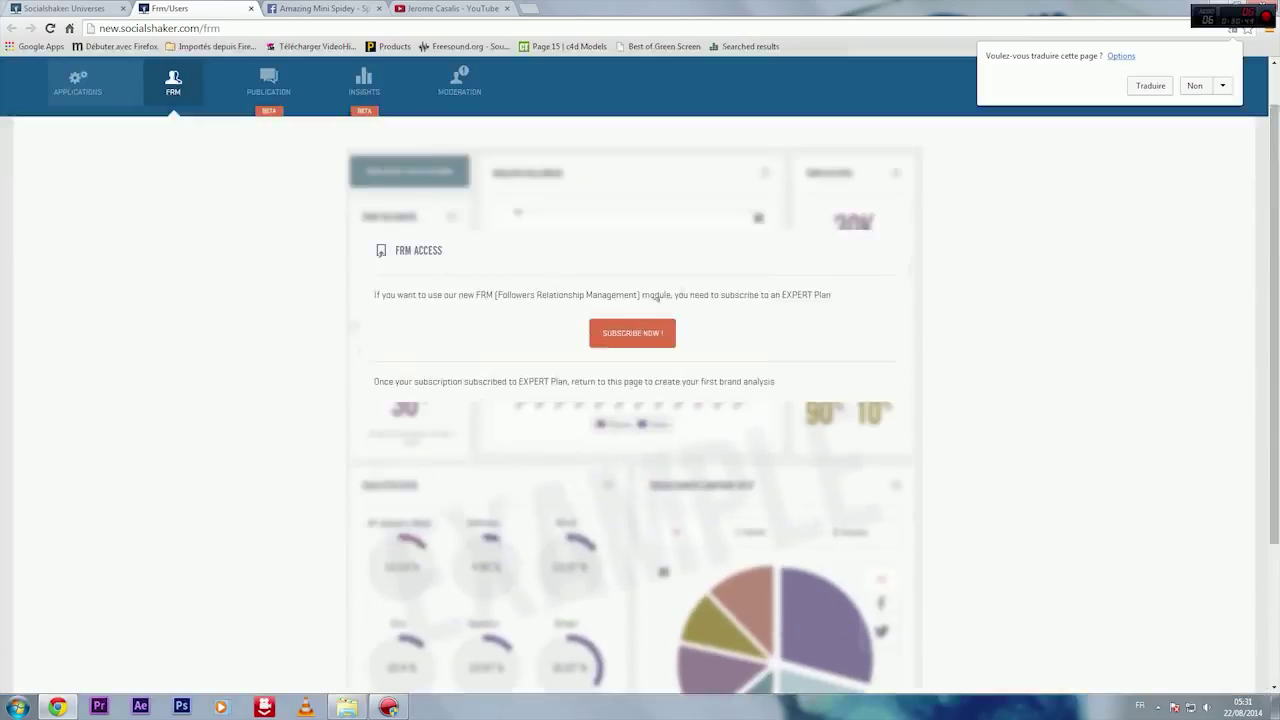
click(1197, 86)
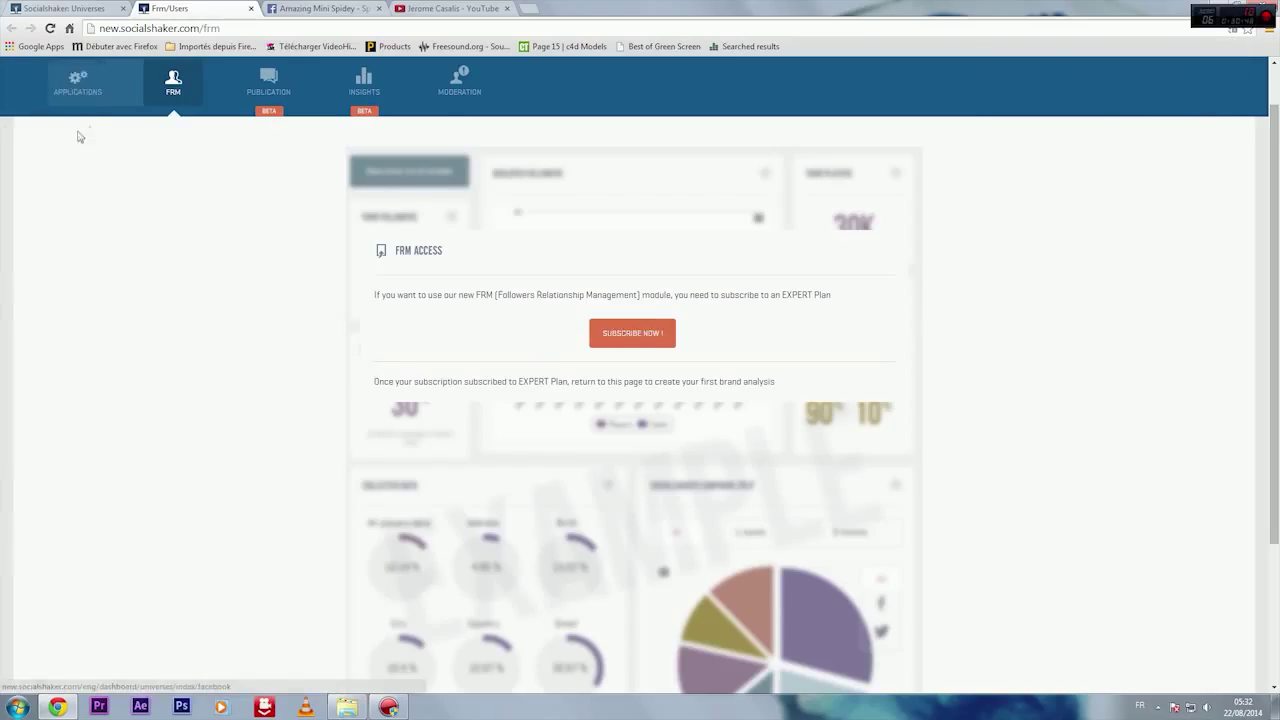
Open the YouTube Channel application of the Amazing Mini Spidey - Spiderman page from the applications section.
click(87, 89)
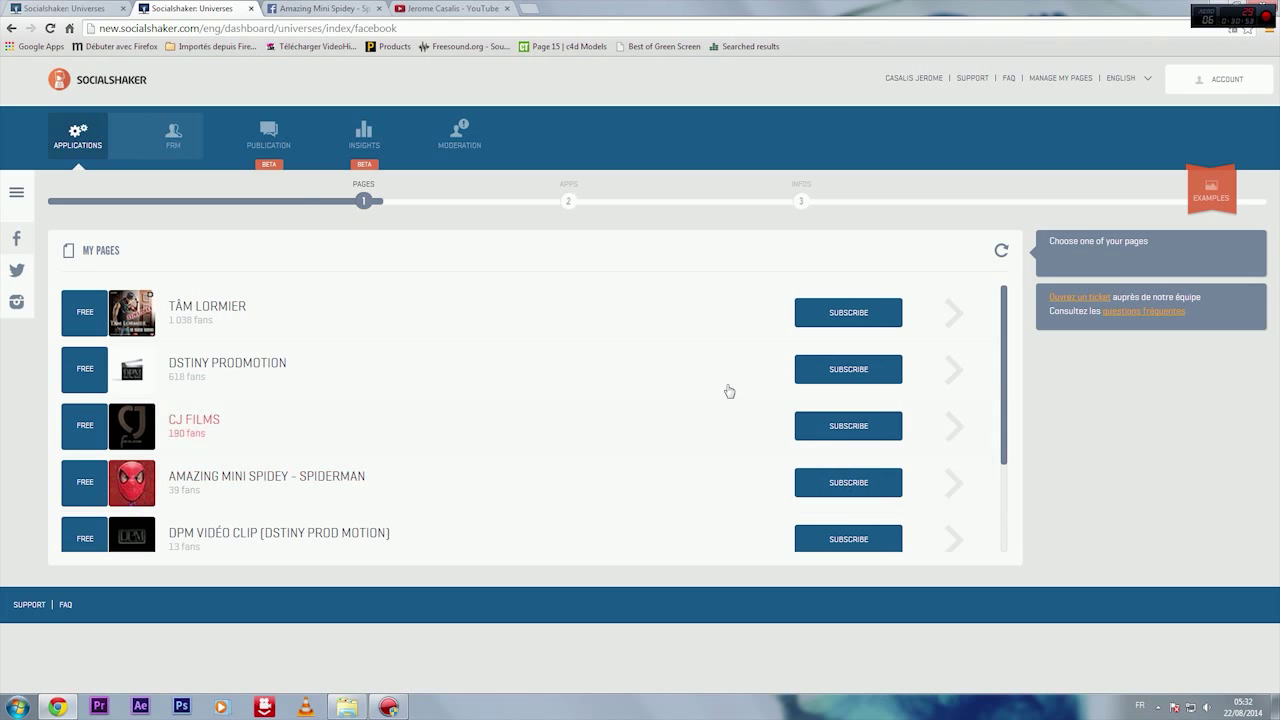
scroll(494, 360, down, 3)
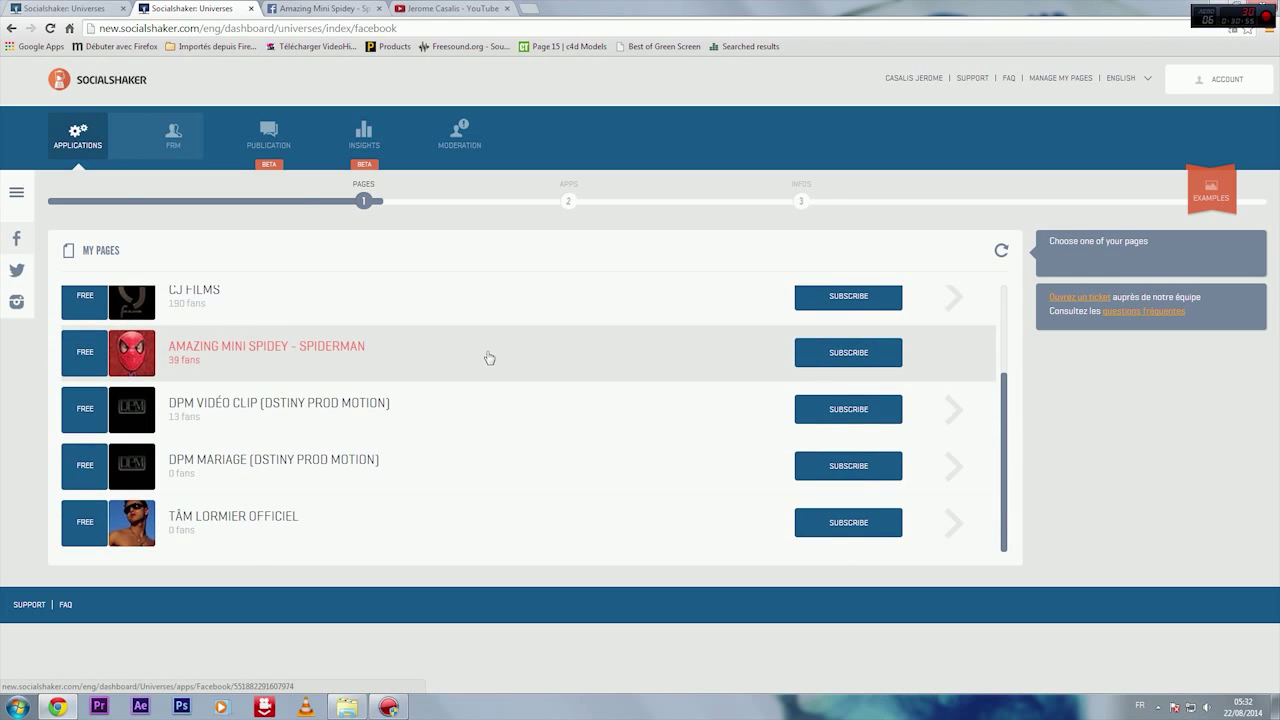
click(92, 354)
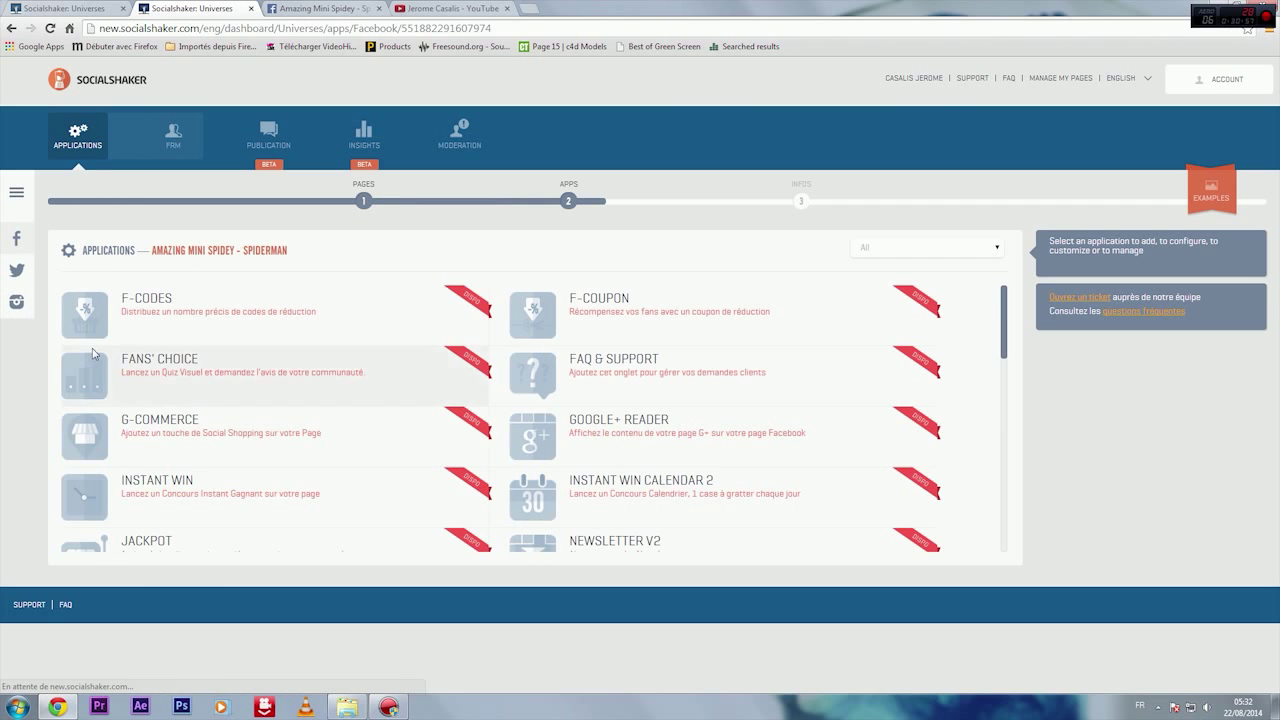
scroll(700, 515, down, 10)
click(700, 520)
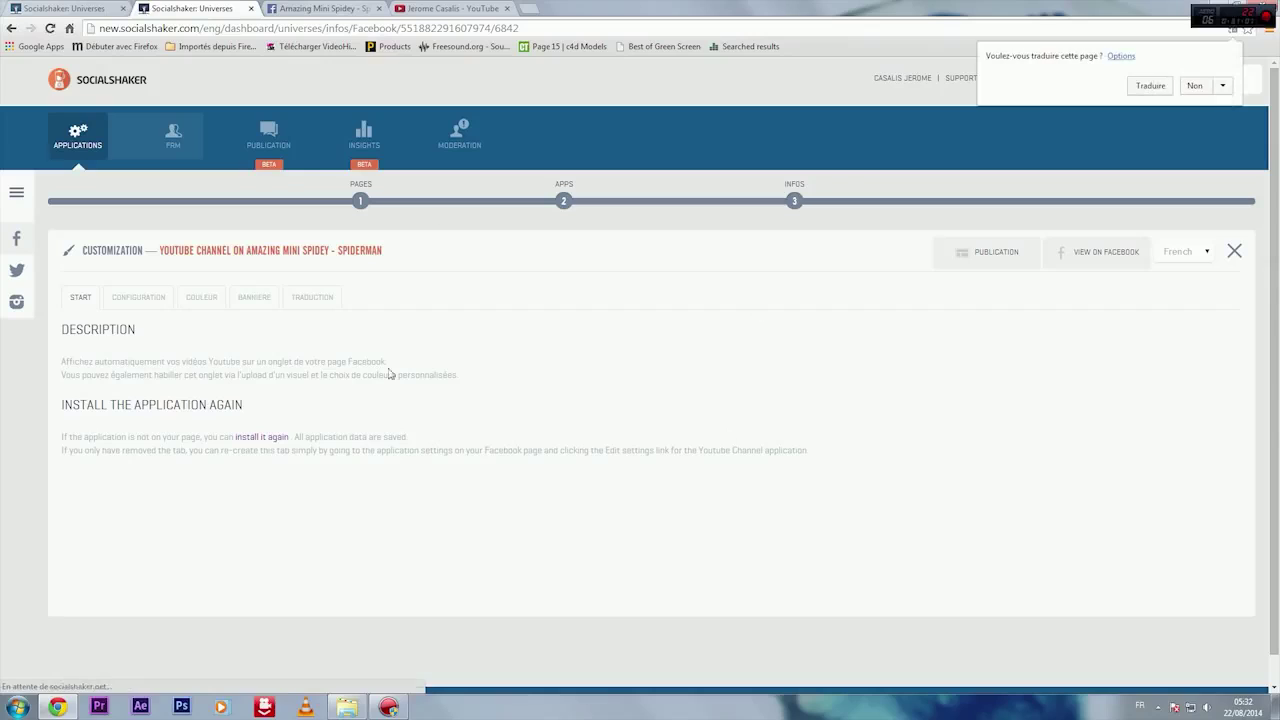
Look through the application's translation, banner, colour and configuration settings.
click(308, 297)
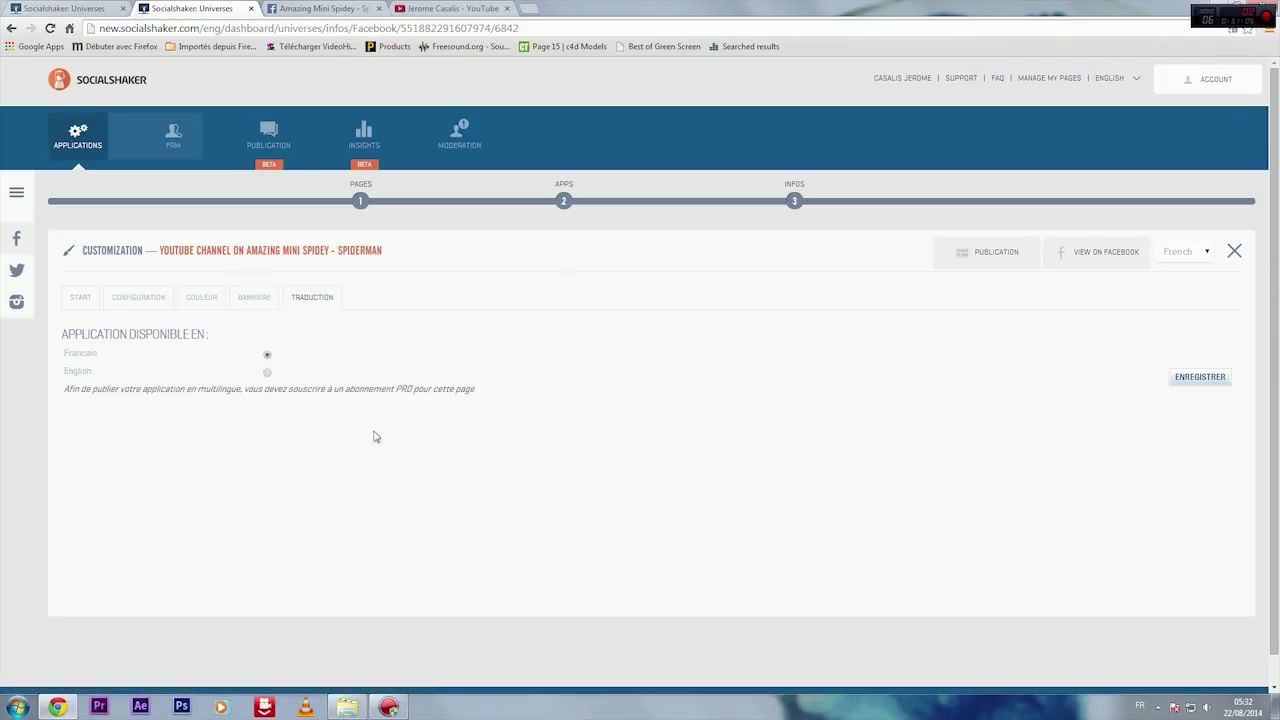
click(264, 299)
click(202, 298)
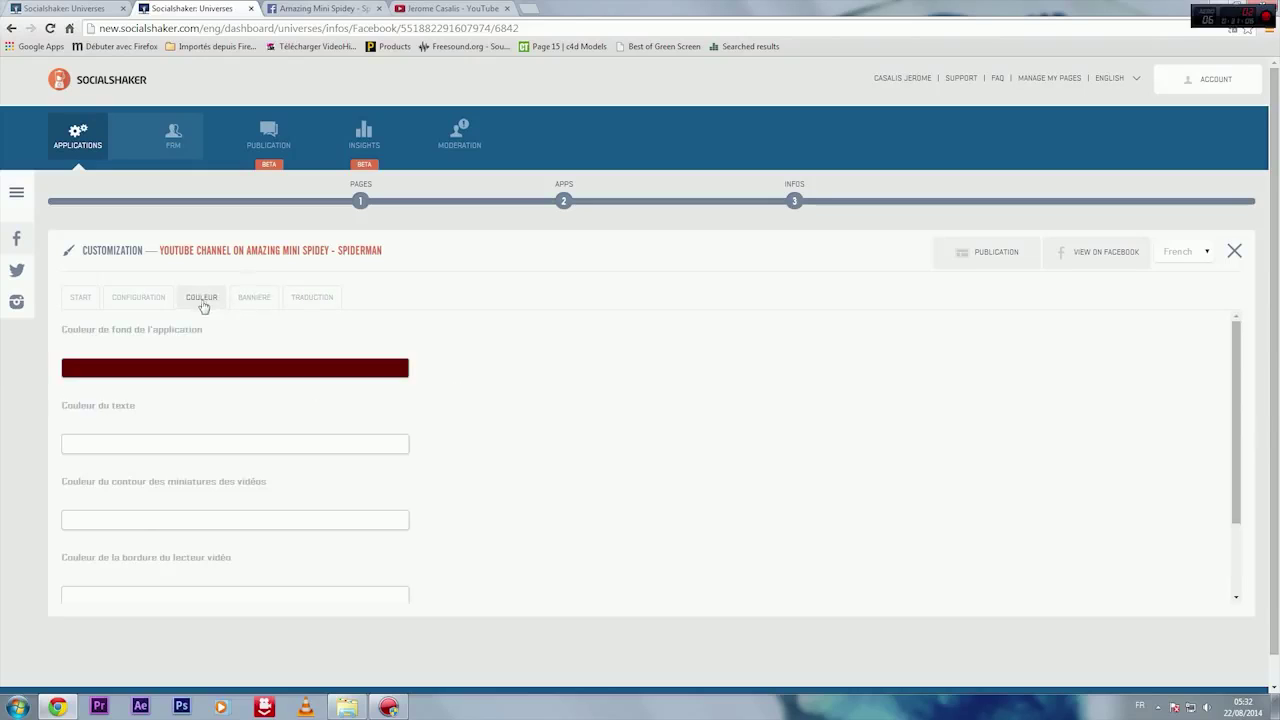
click(145, 299)
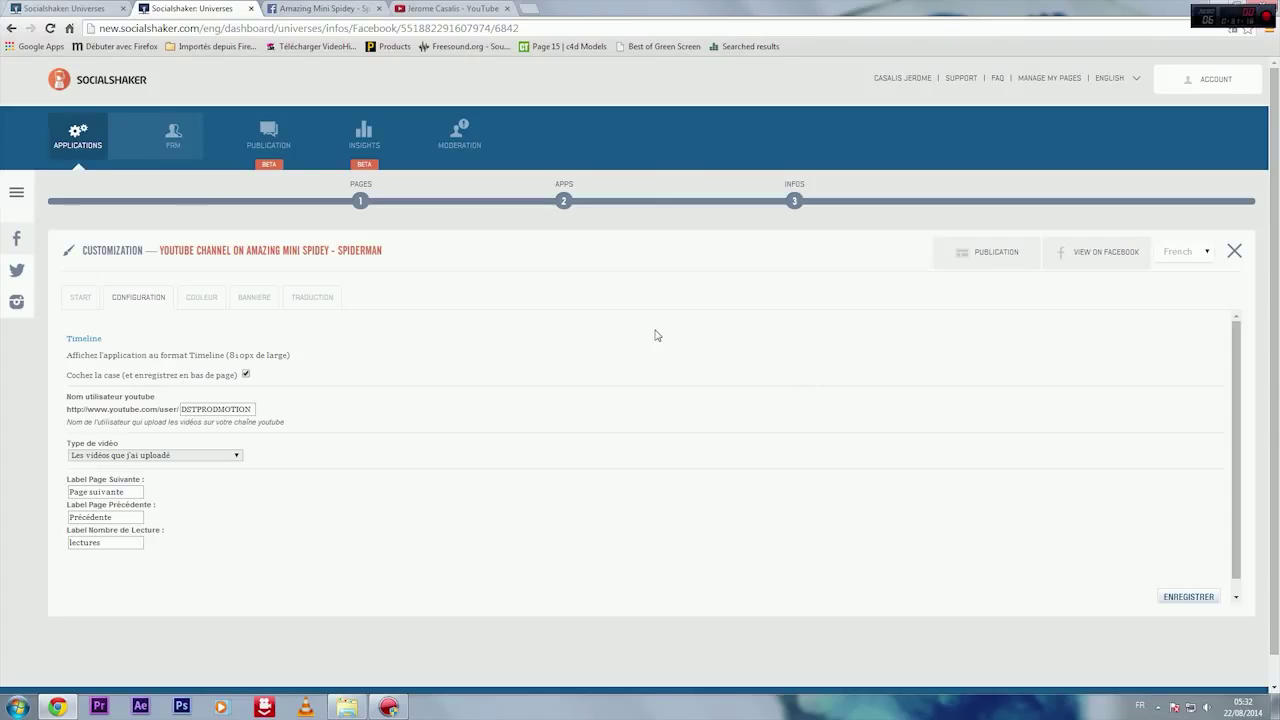
Try switching the SocialShaker interface to French and back to English, reloading the page after each change.
click(1137, 83)
click(1113, 104)
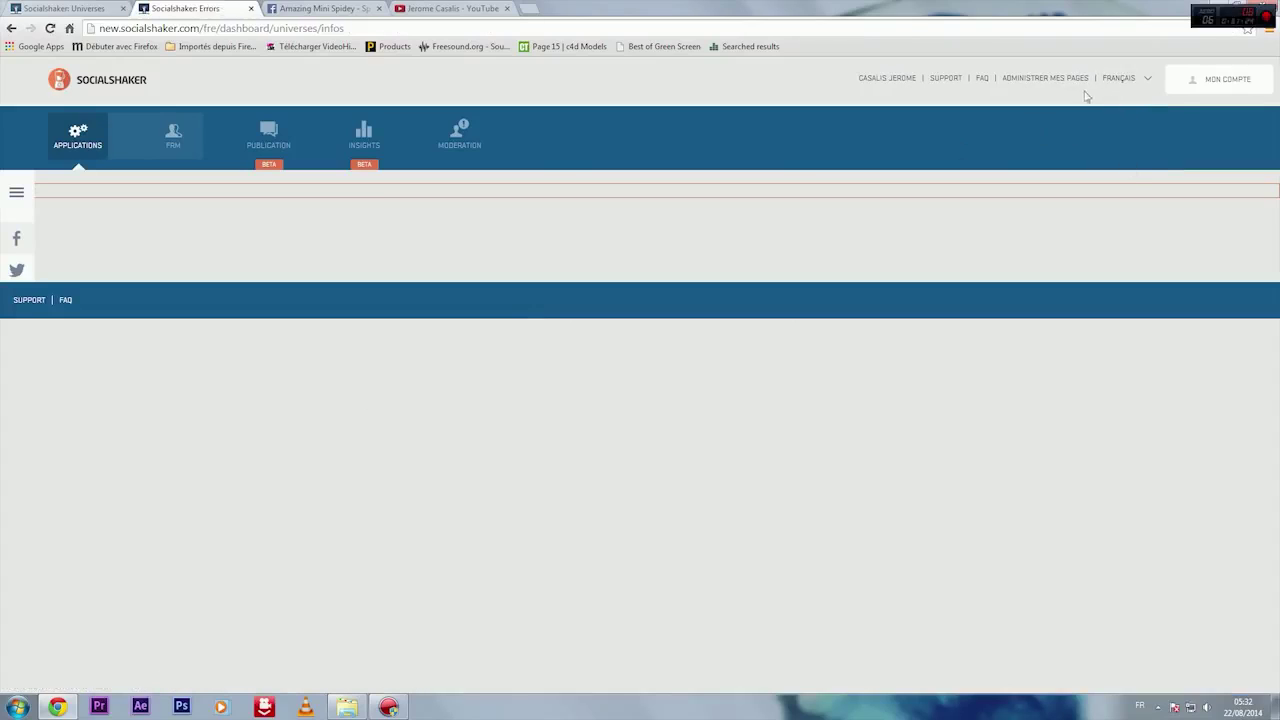
click(49, 28)
click(1120, 78)
click(1130, 114)
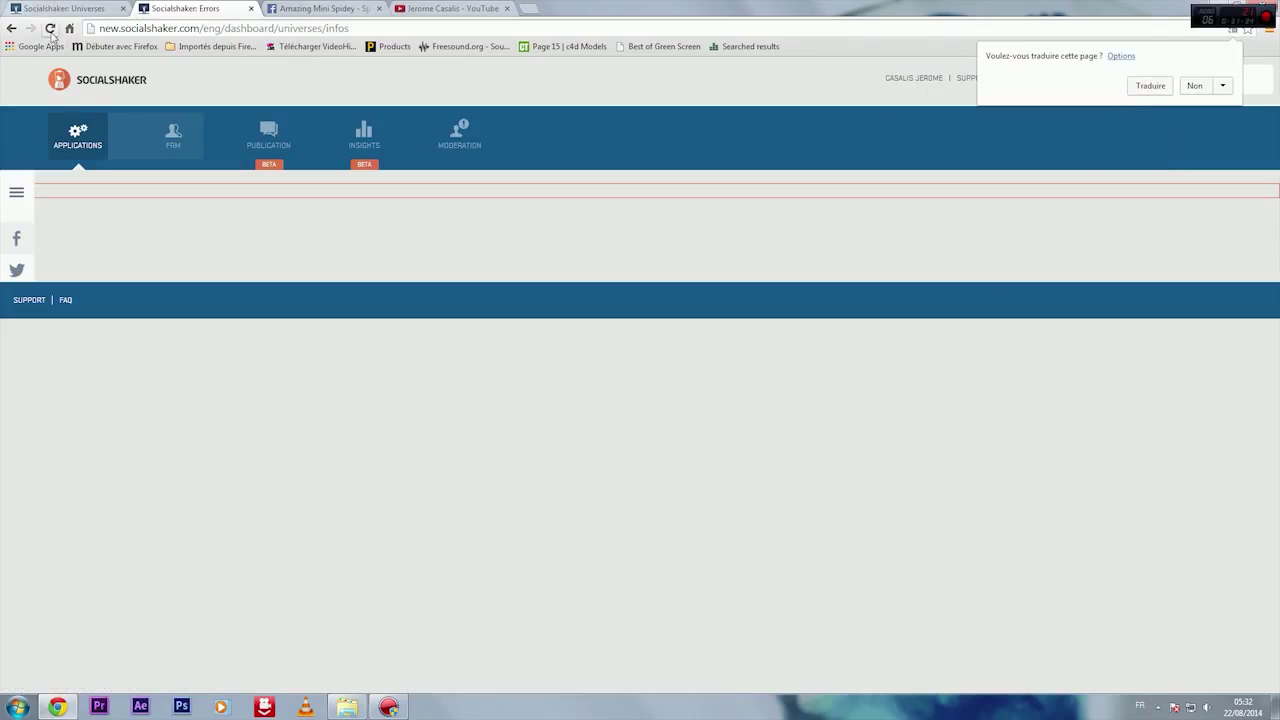
click(50, 29)
Reopen the configuration settings of the YouTube Channel application for the Amazing Mini Spidey - Spiderman page.
click(77, 136)
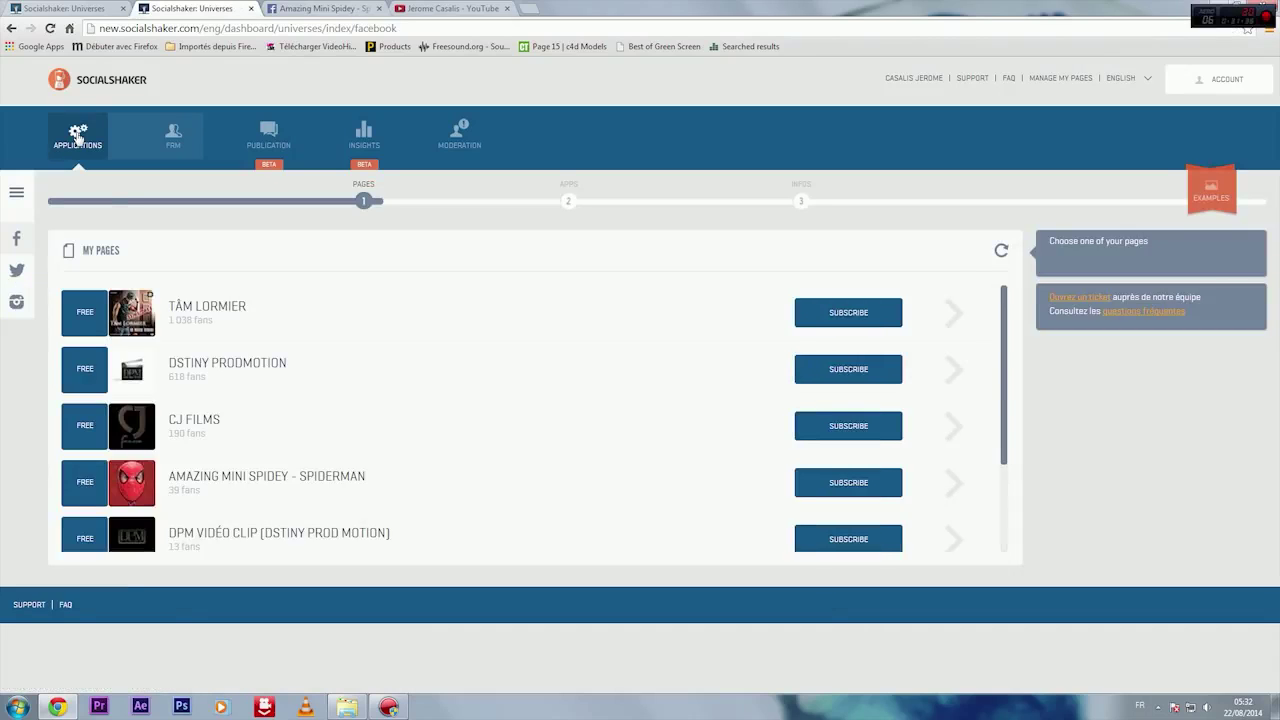
click(97, 491)
scroll(797, 520, down, 3)
scroll(790, 520, down, 8)
click(731, 520)
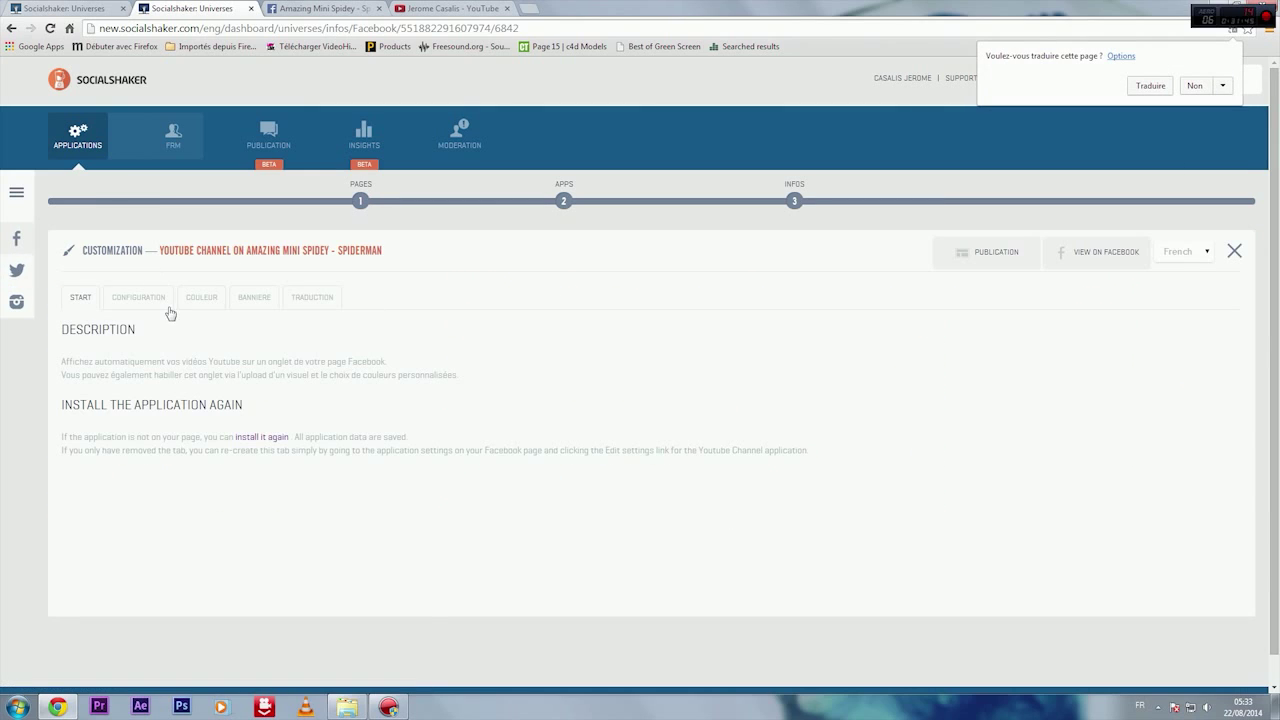
click(170, 312)
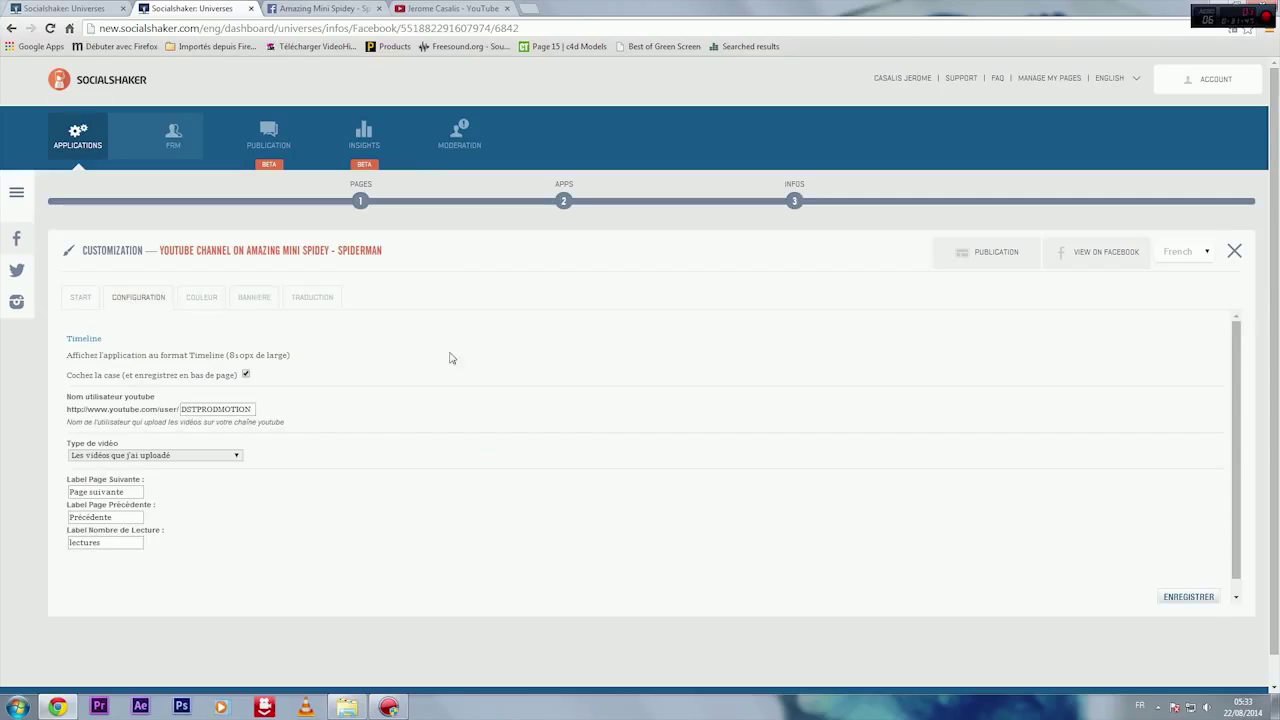
Close the duplicate SocialShaker page and switch to the Amazing Mini Spidey TV tab on the Facebook page.
click(25, 8)
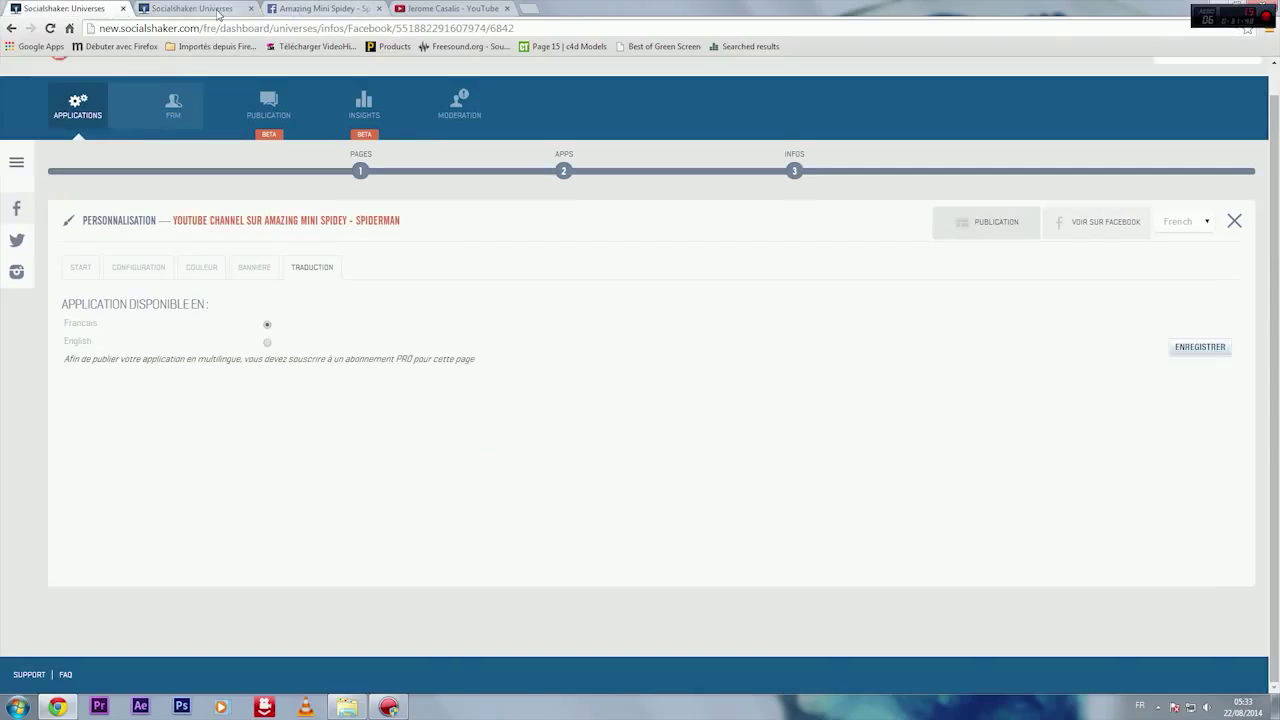
click(251, 8)
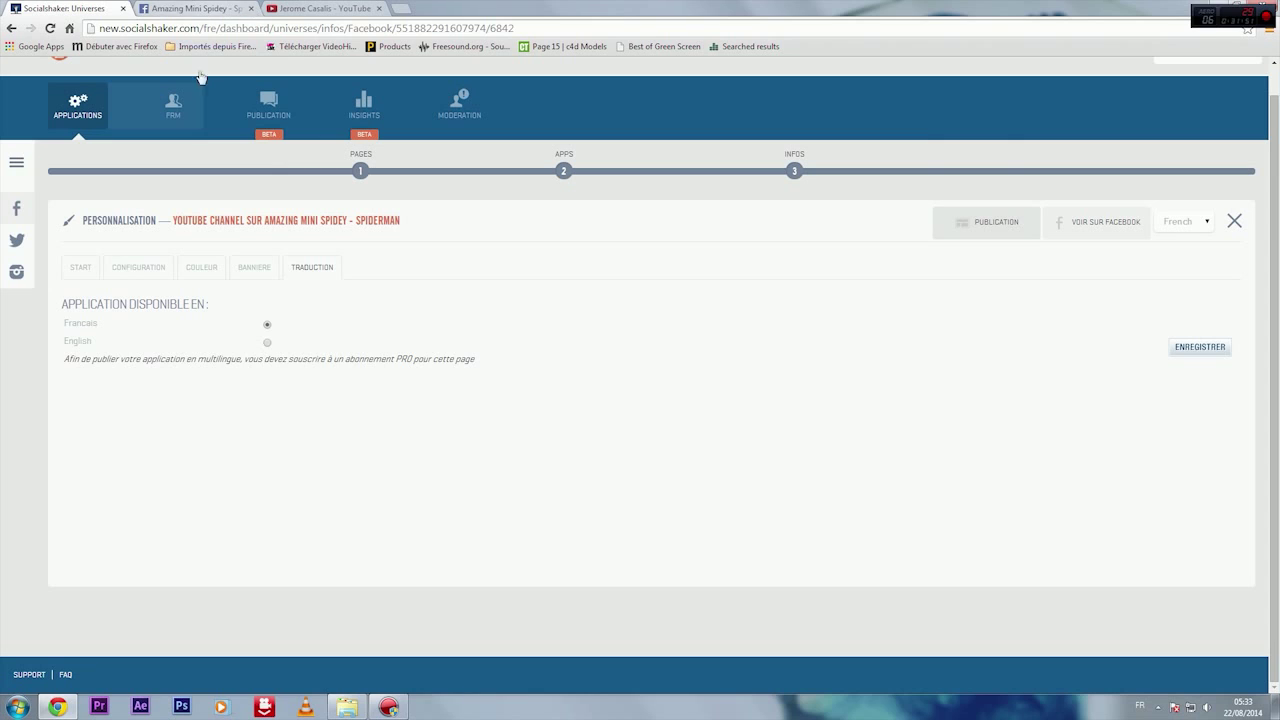
click(187, 7)
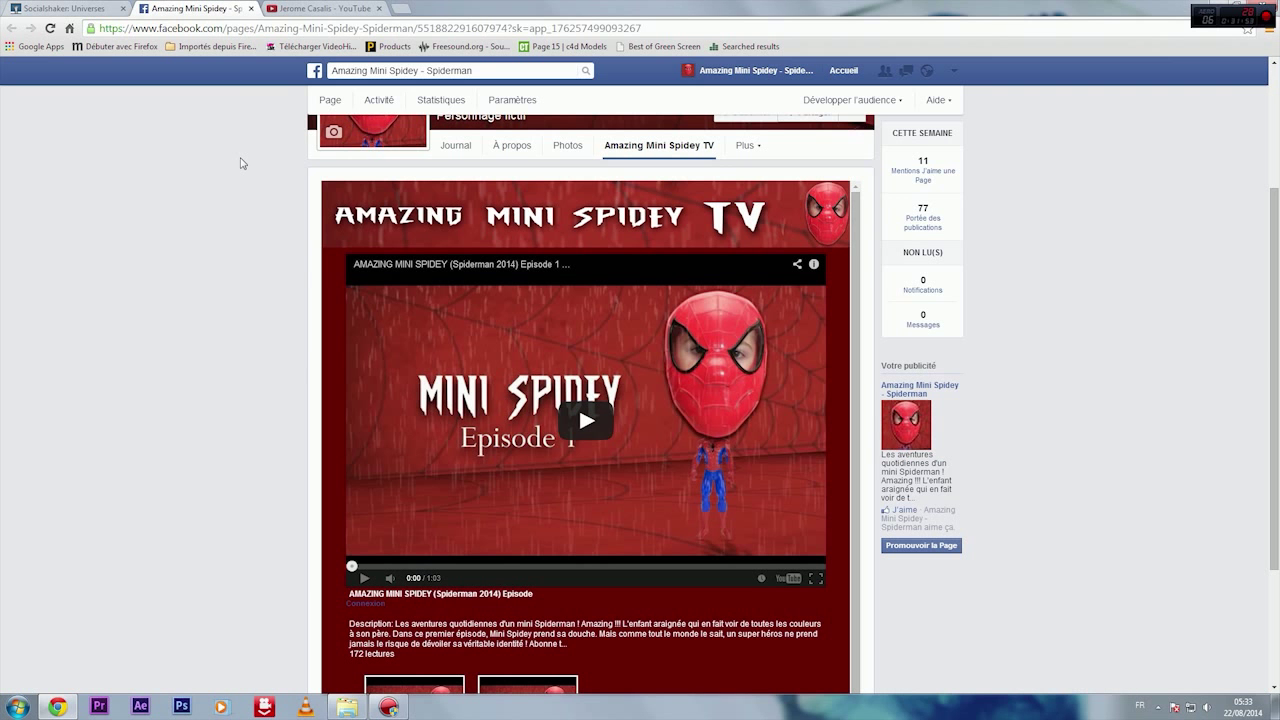
Return to the Facebook page's main timeline and look at the Amazing Mini Spidey TV entry in its applications section.
scroll(141, 352, up, 2)
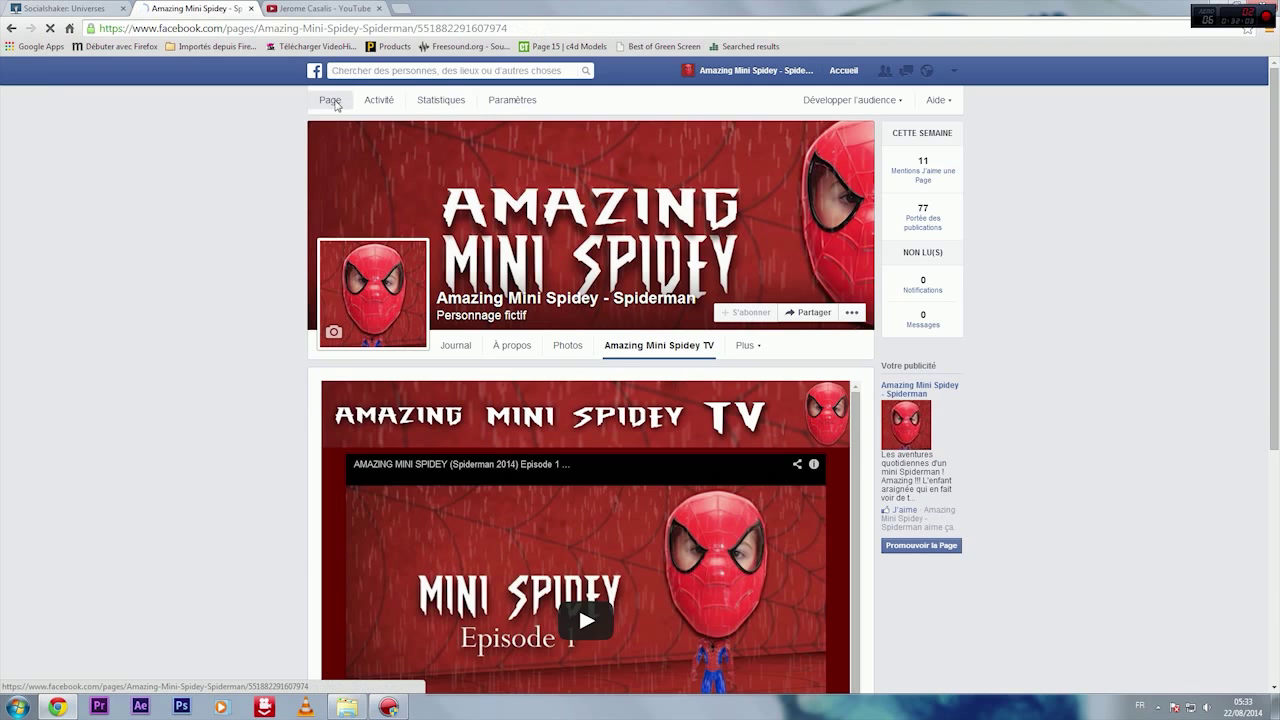
click(330, 100)
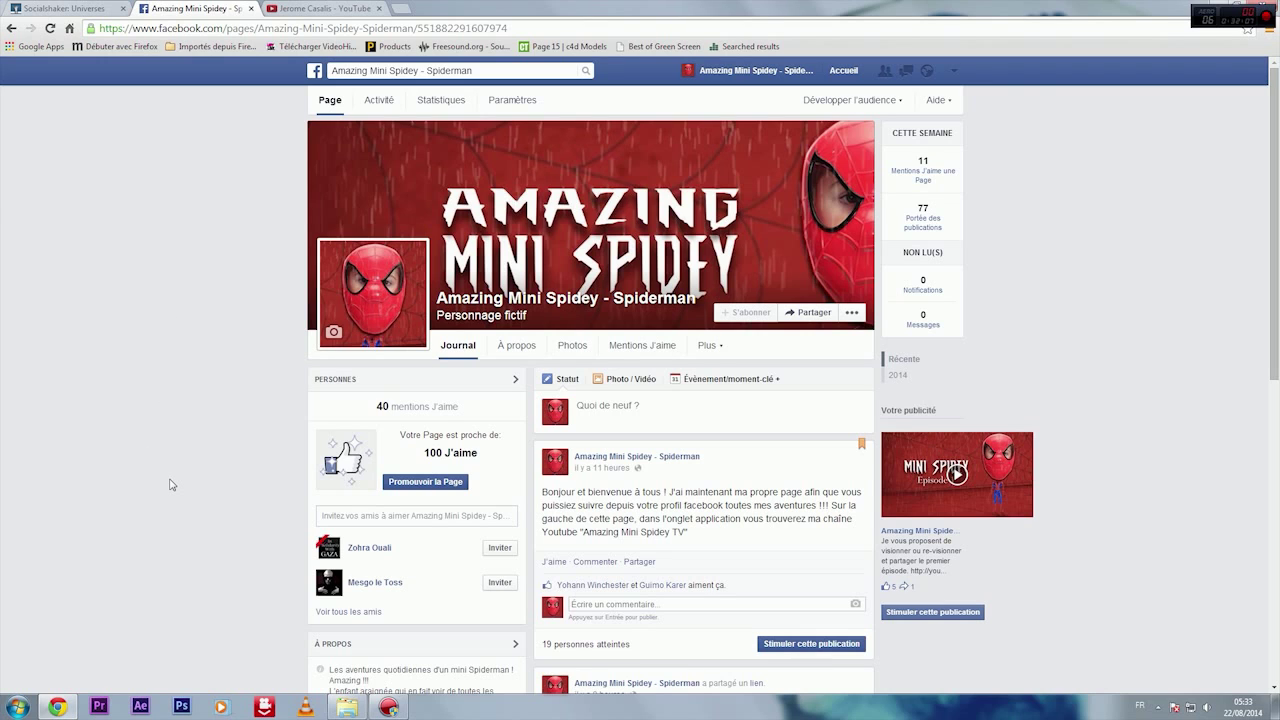
scroll(170, 485, down, 3)
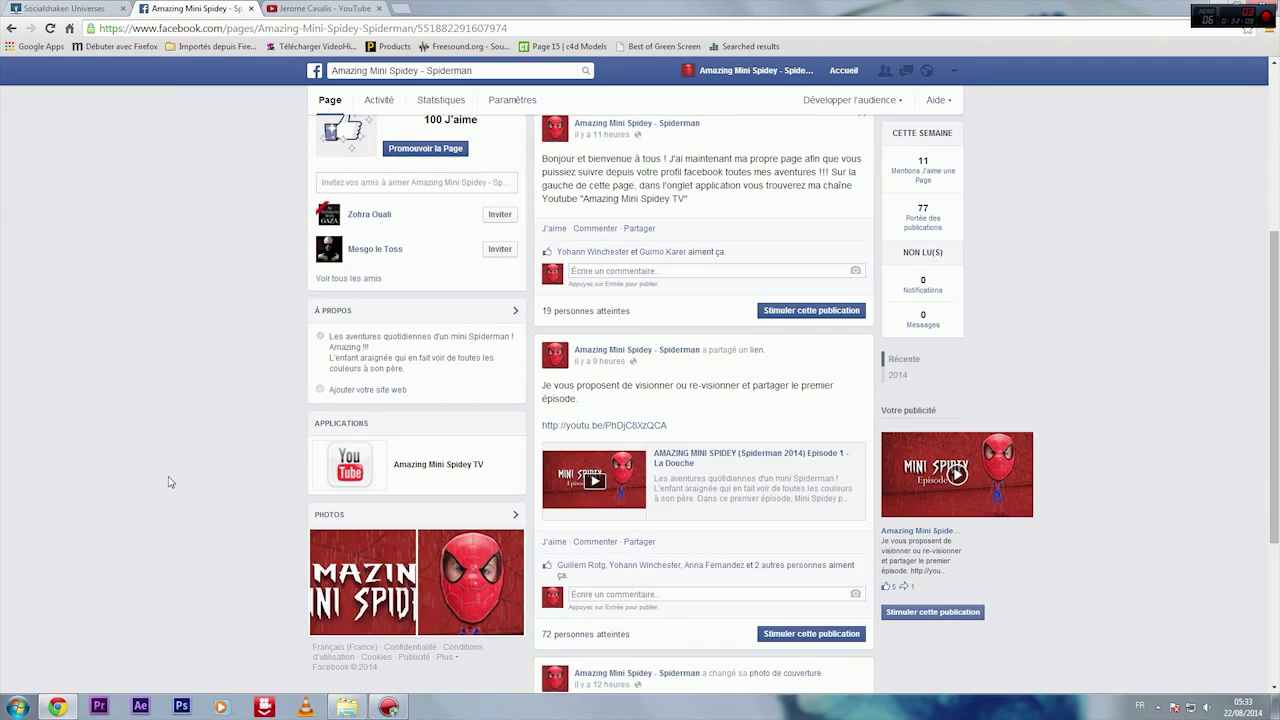
scroll(170, 480, down, 1)
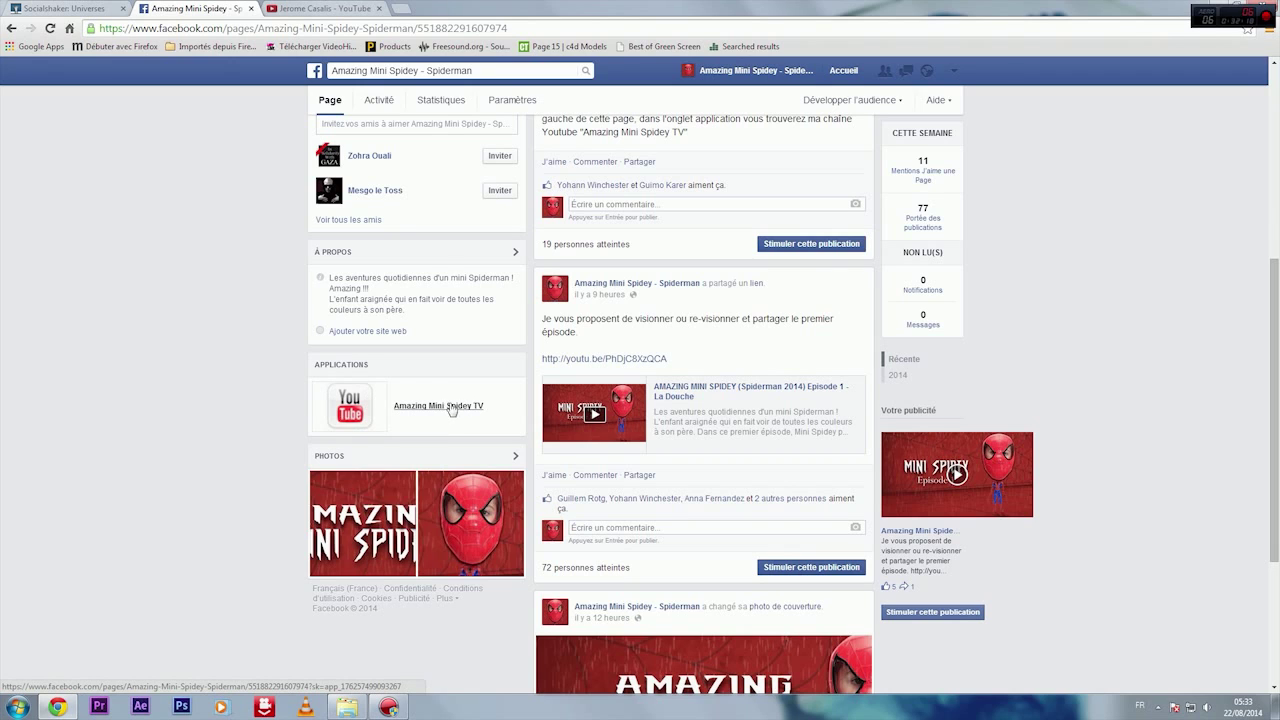
scroll(150, 447, up, 4)
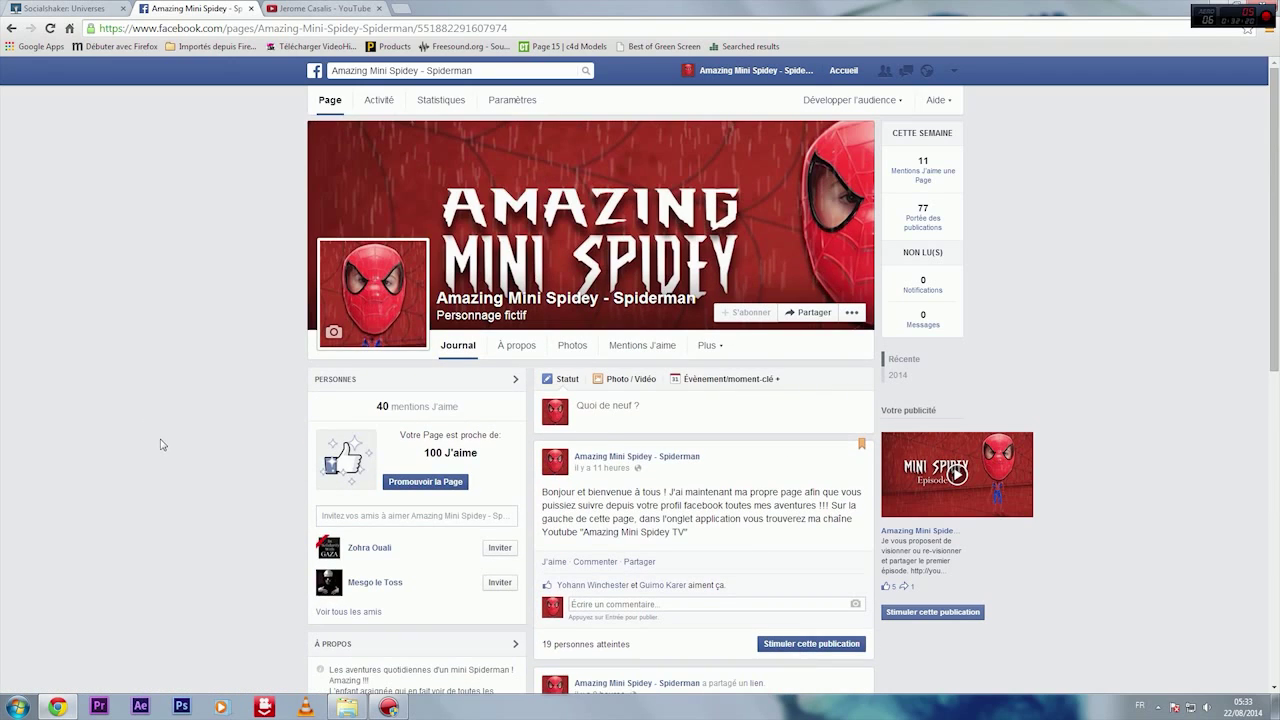
Open the Youtube Channels application's settings from the Facebook page's application settings and examine its custom tab name.
click(515, 100)
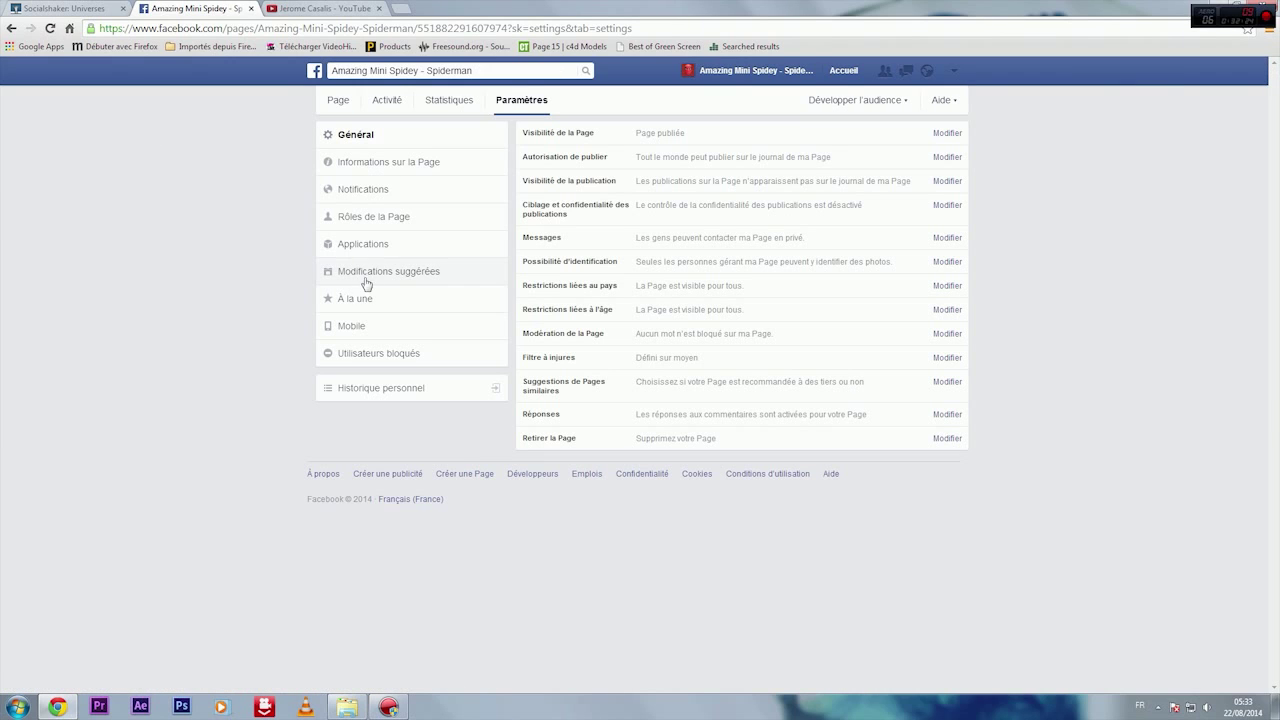
click(368, 246)
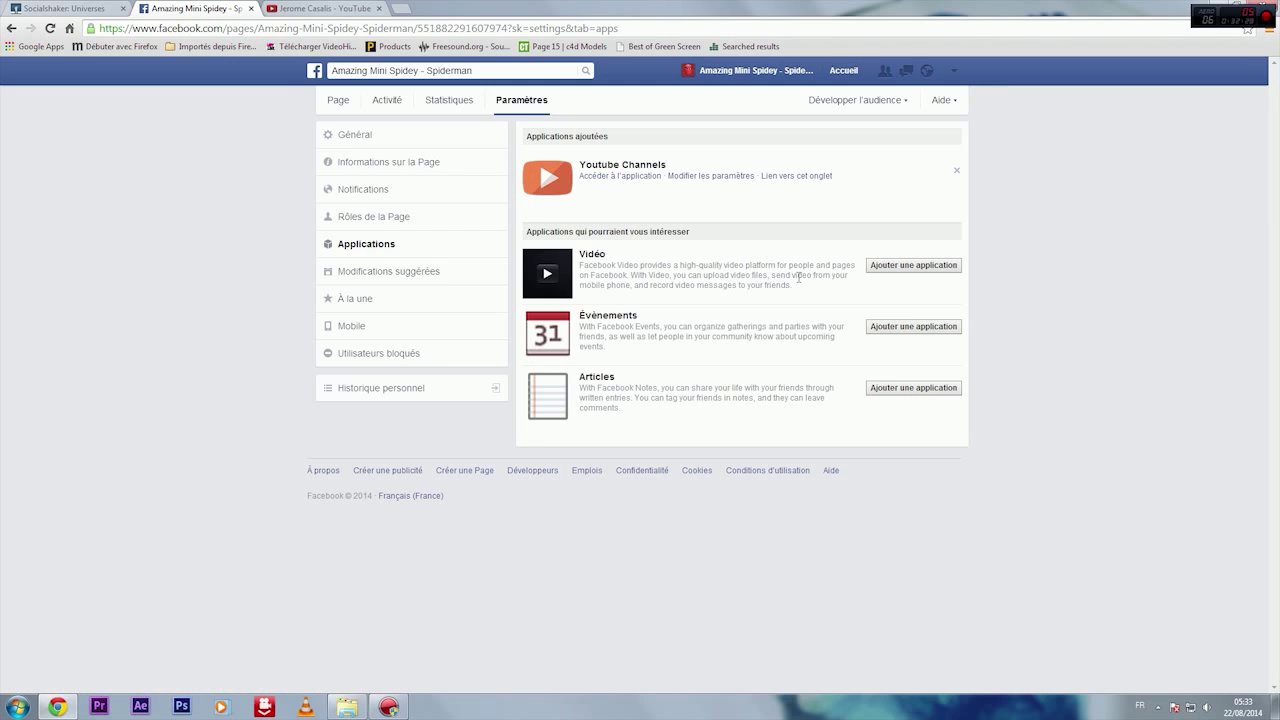
click(703, 176)
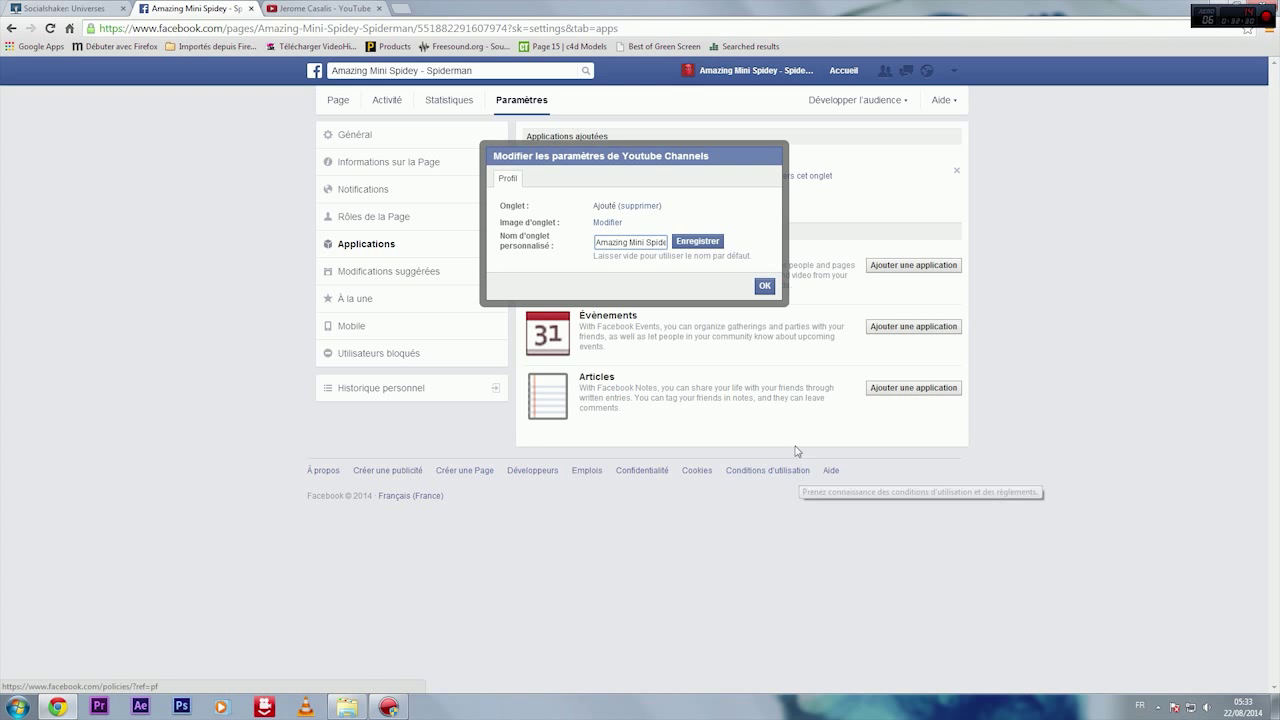
drag(595, 242, 684, 254)
click(742, 226)
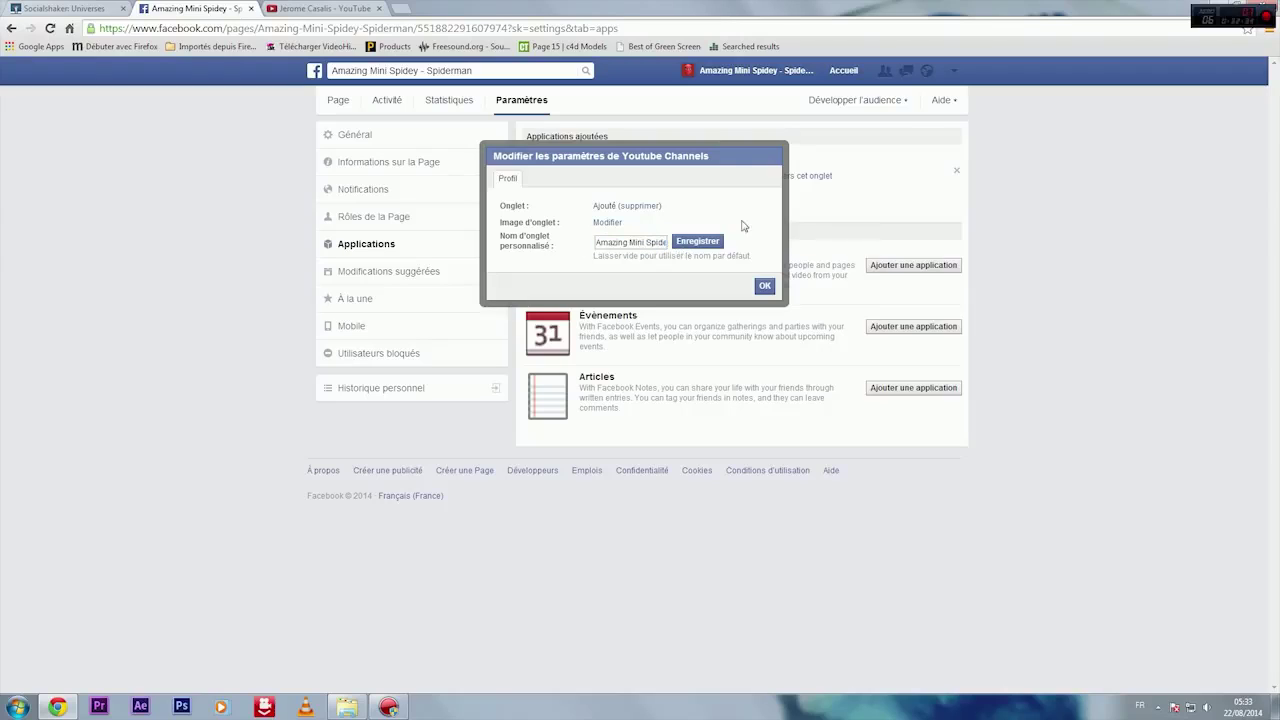
Open the image upload for the Youtube Channels tab and check the required pixel dimensions.
click(607, 223)
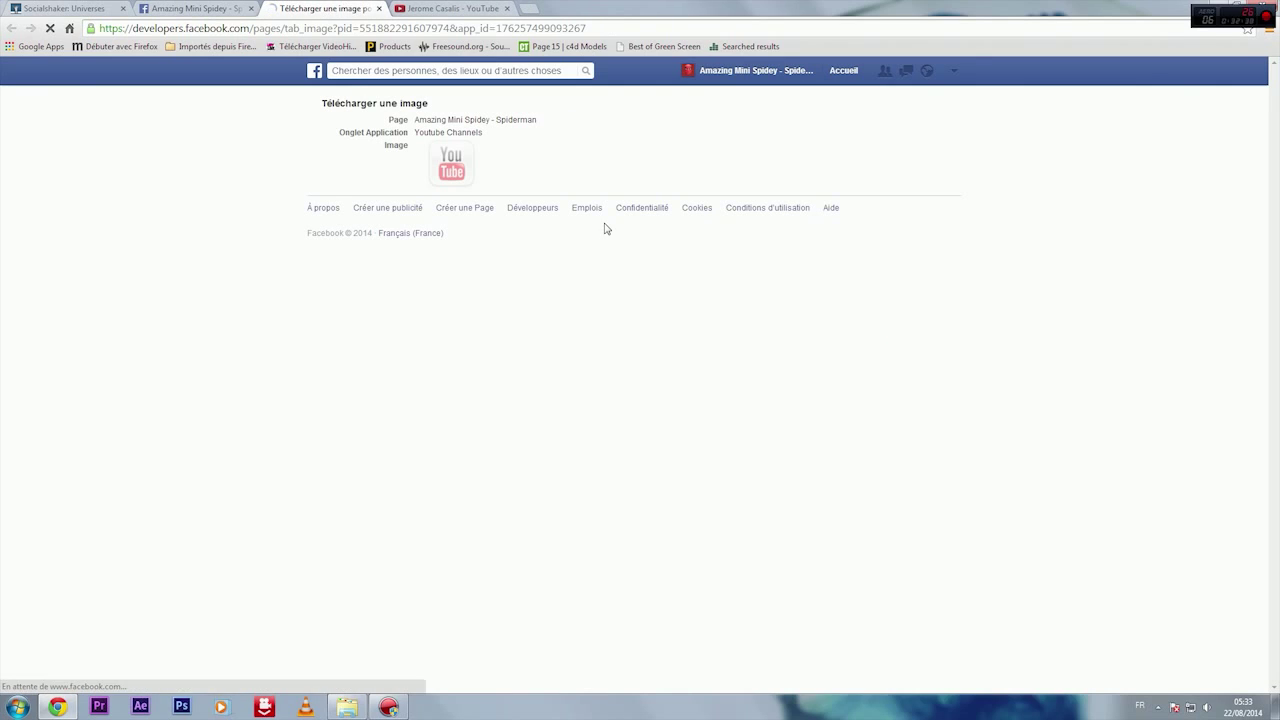
mouse_move(470, 168)
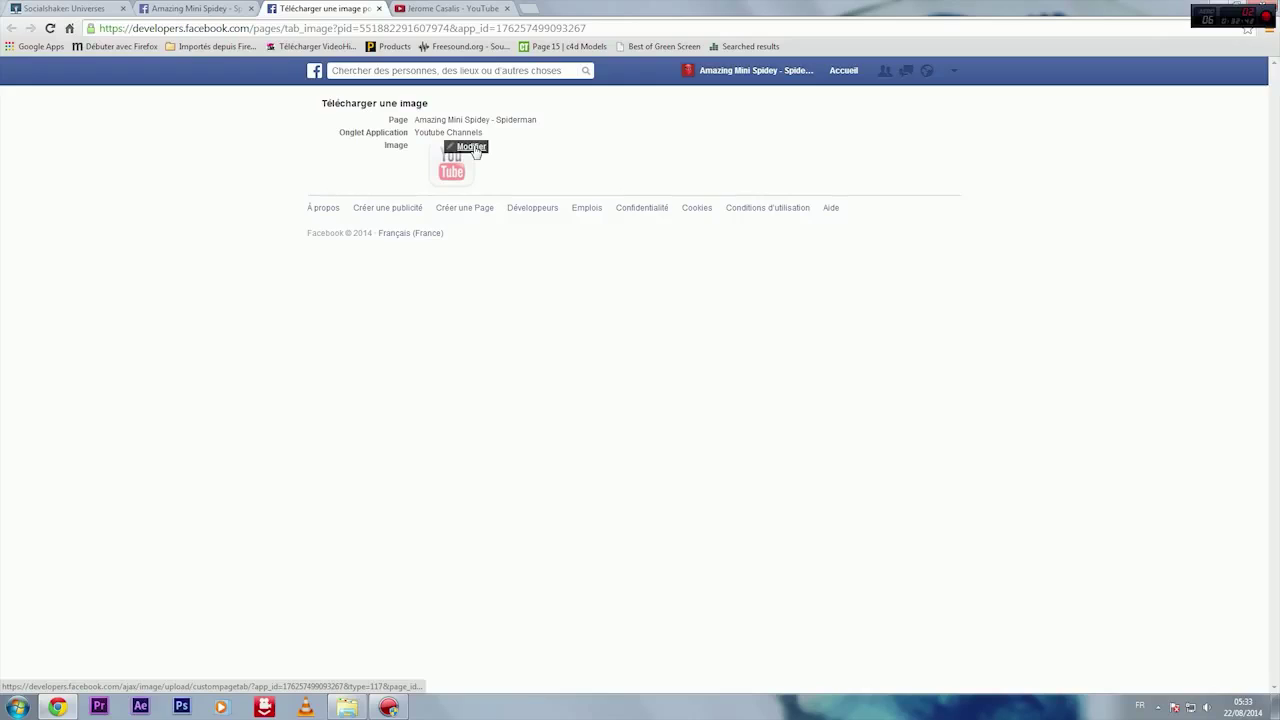
click(472, 147)
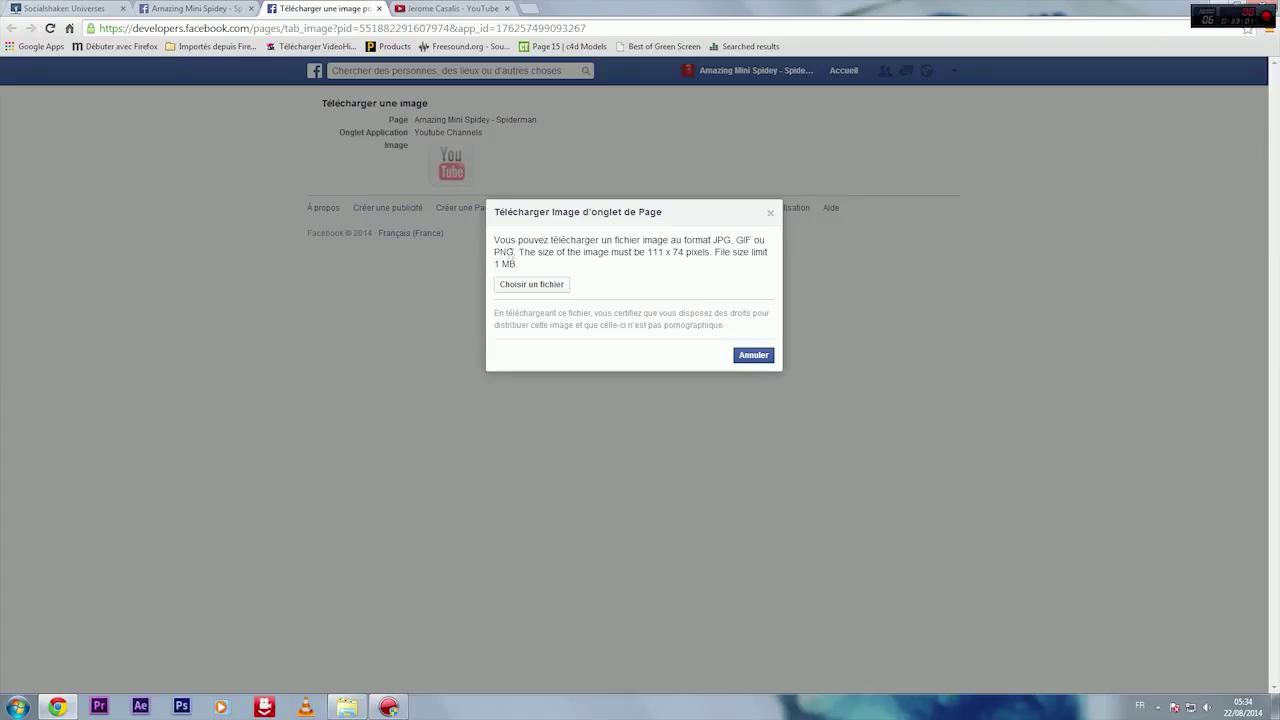
double_click(652, 252)
double_click(678, 252)
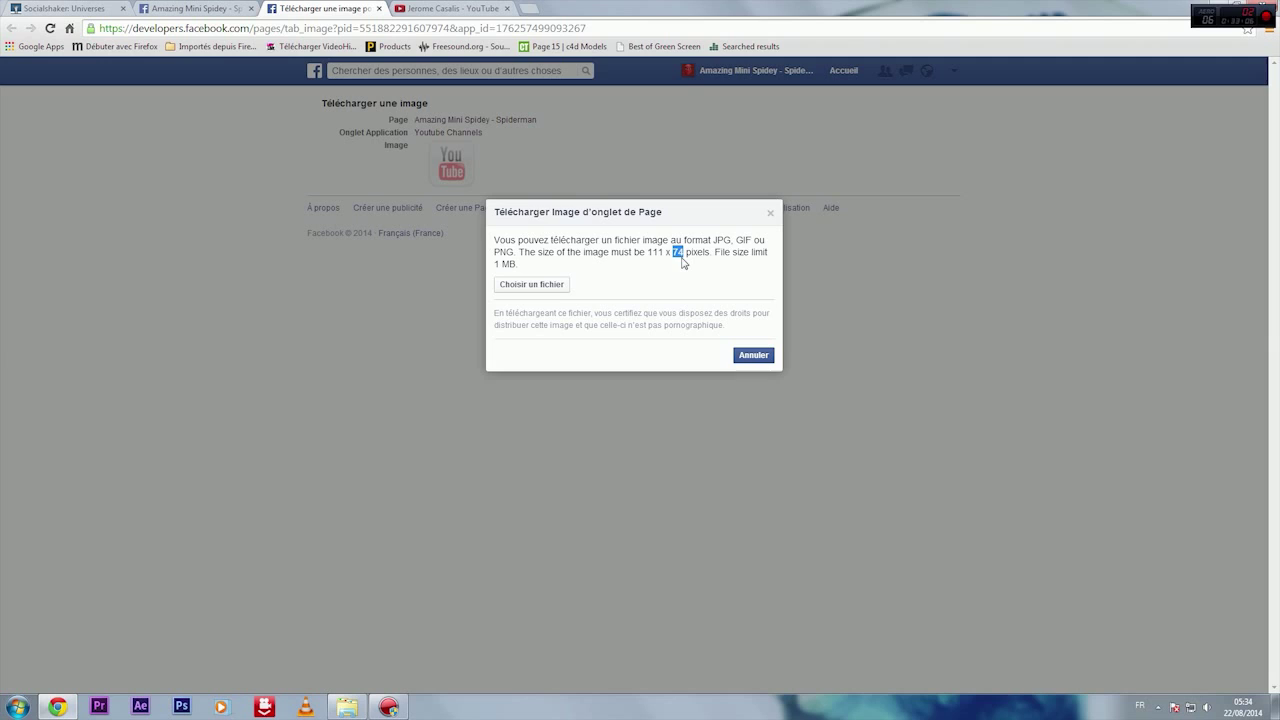
Try to upload the Profil page fb file as the tab image and cancel the upload.
click(531, 284)
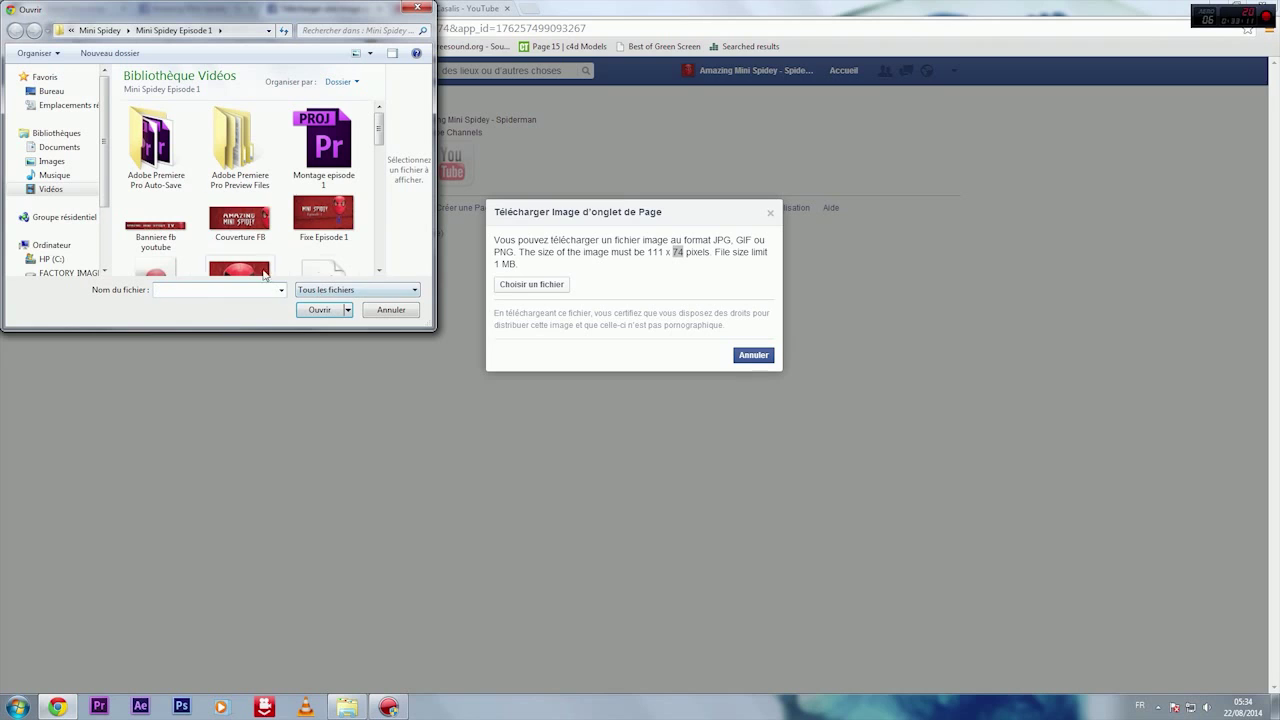
click(257, 276)
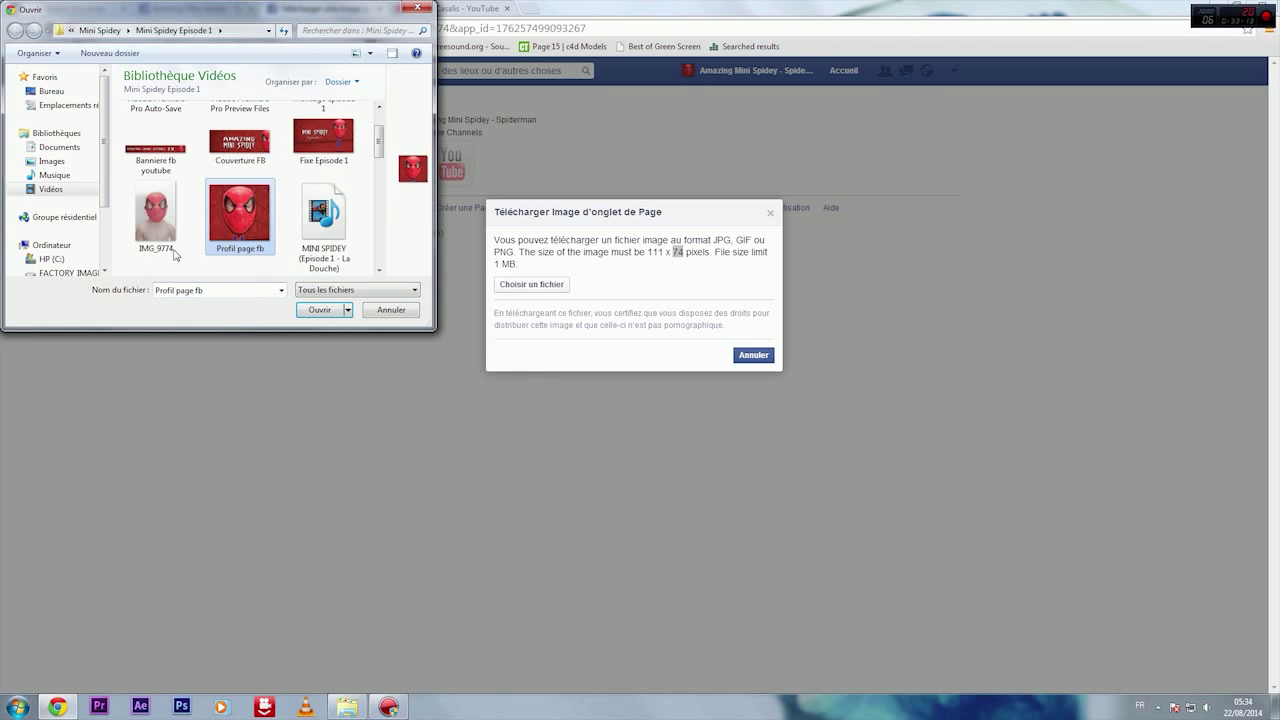
click(318, 310)
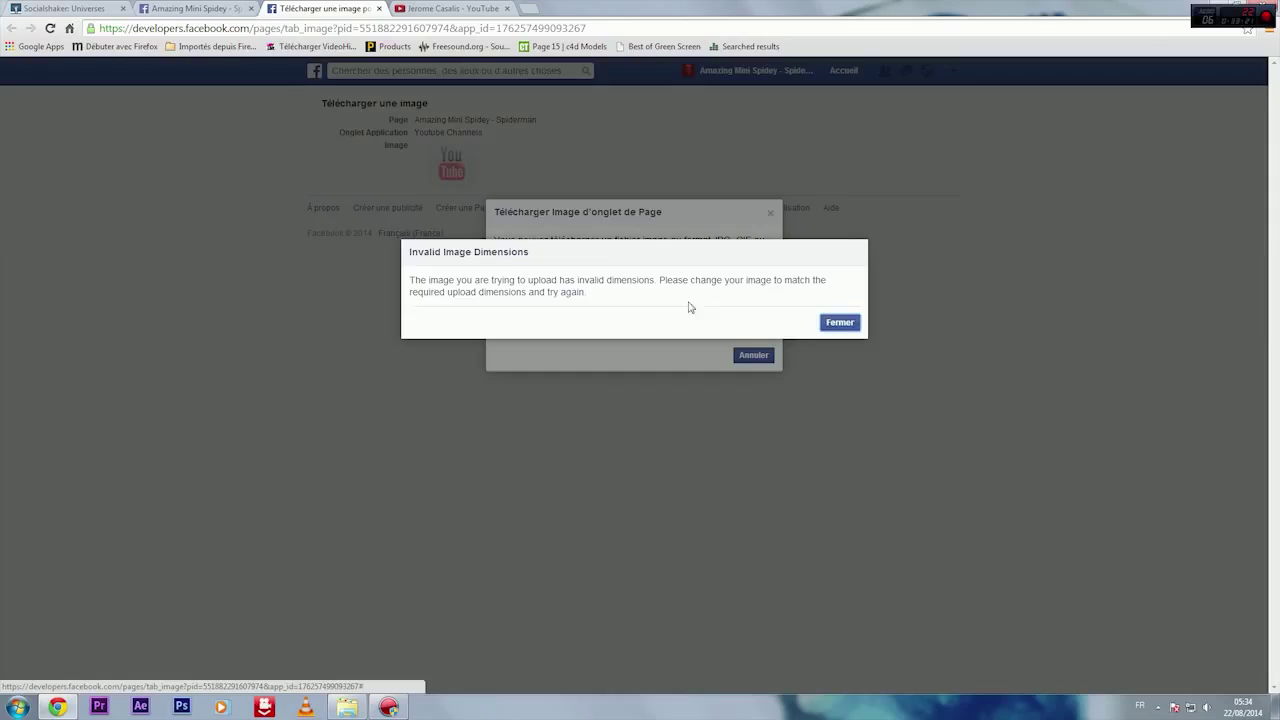
click(838, 322)
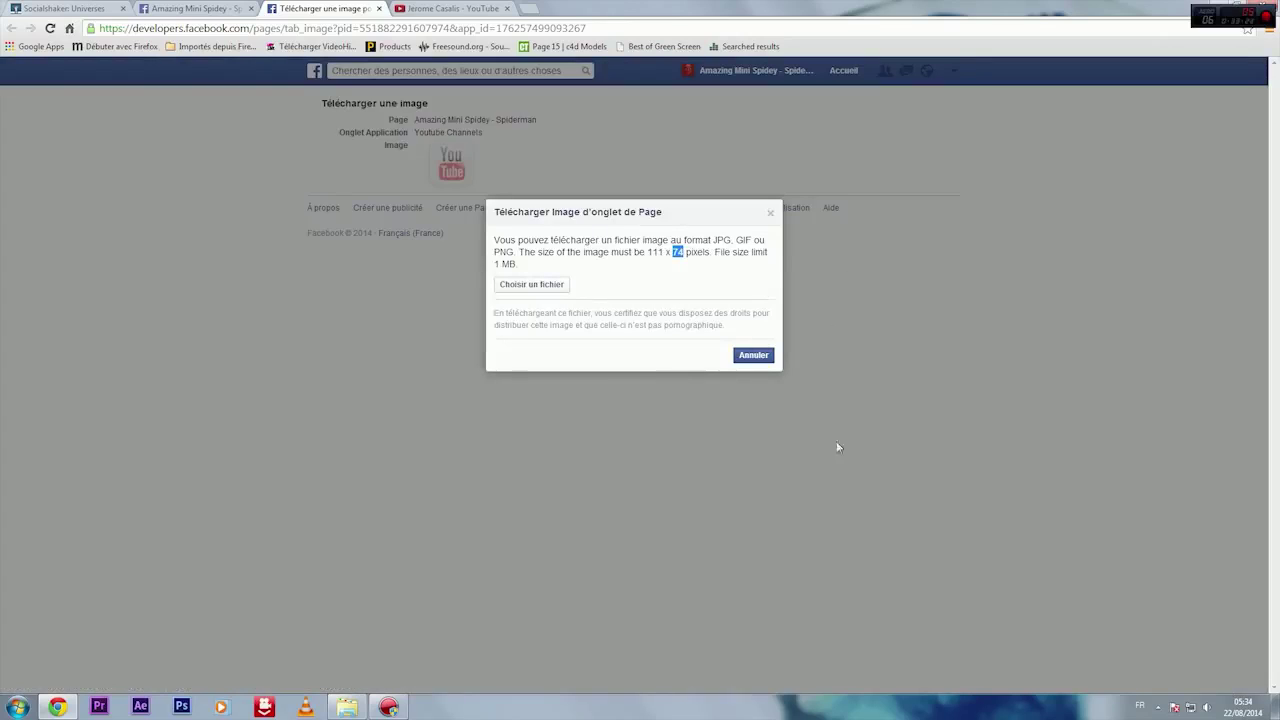
click(753, 357)
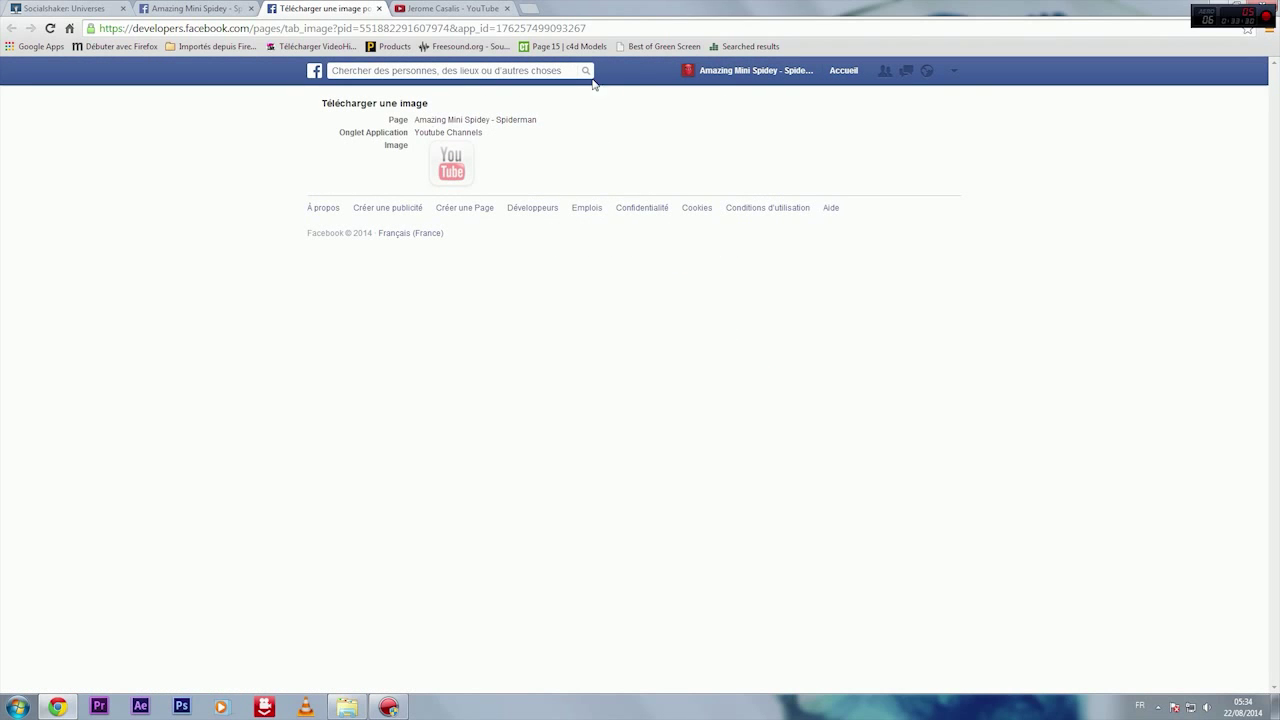
Go back to the Amazing Mini Spidey page and look over its timeline and applications section.
click(718, 71)
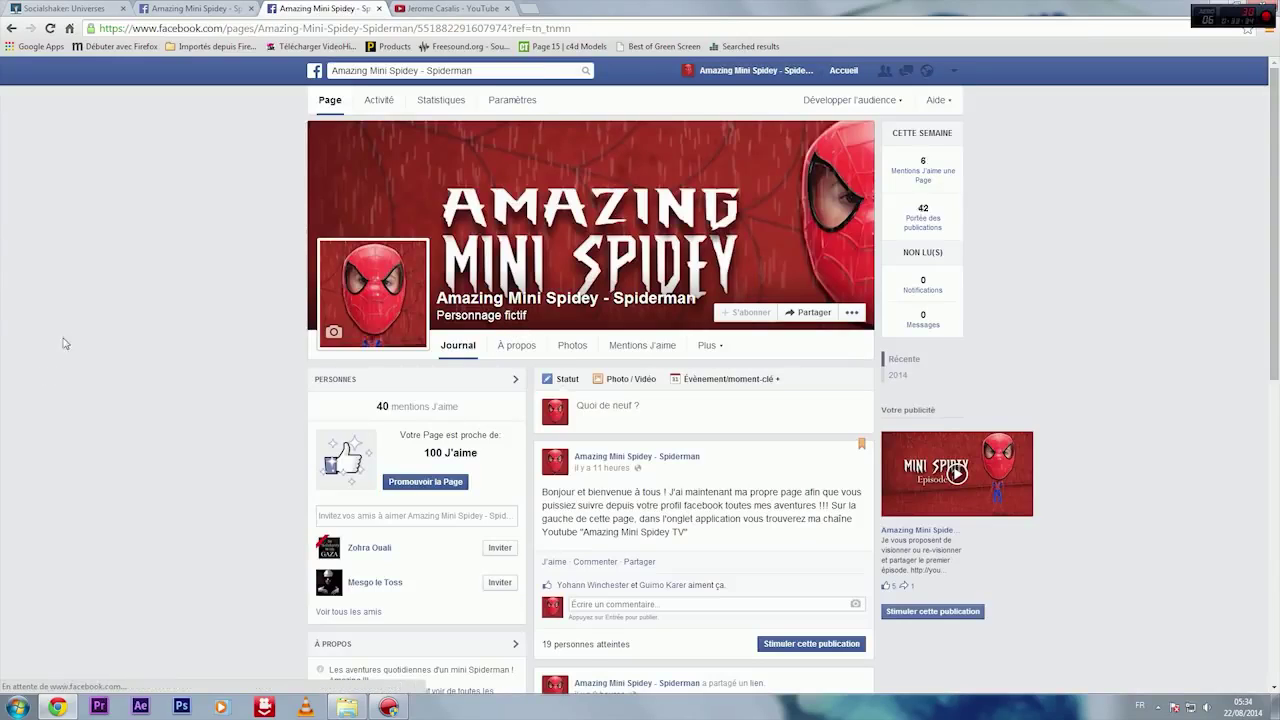
scroll(115, 478, down, 1)
scroll(115, 478, down, 1)
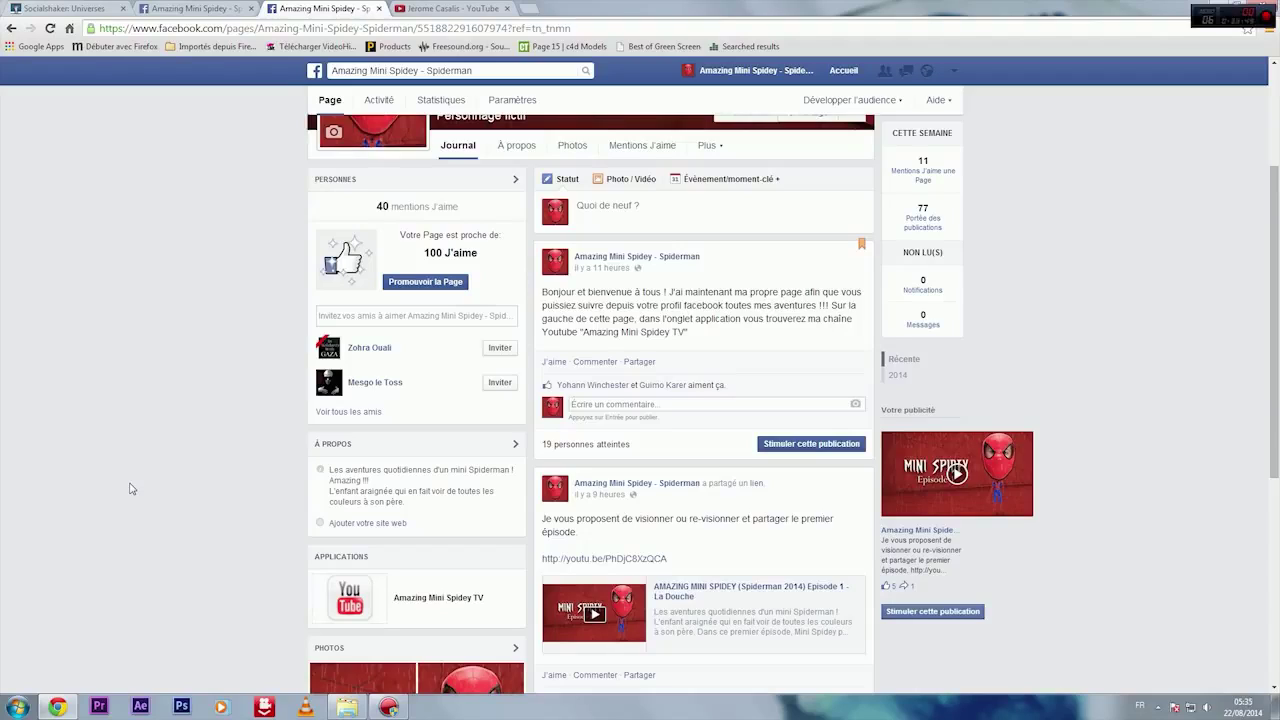
scroll(130, 488, up, 2)
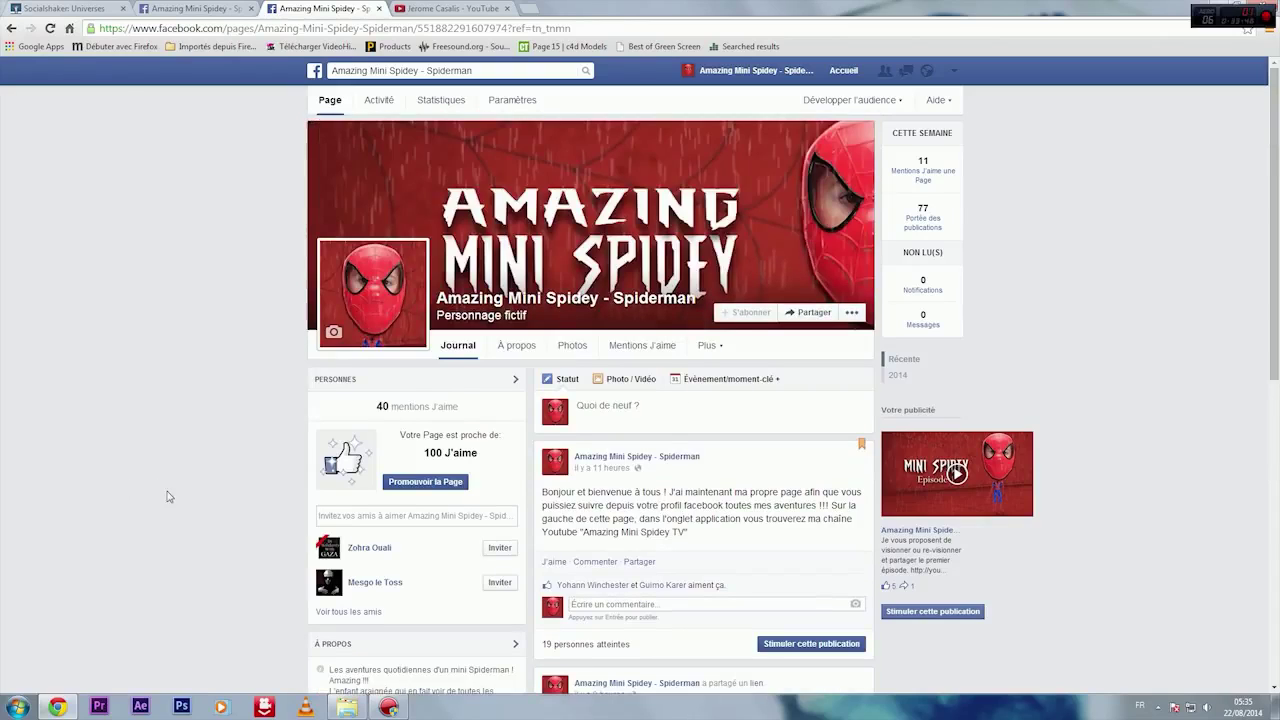
Switch to SocialShaker and show the applications available for the Amazing Mini Spidey - Spiderman page.
click(107, 7)
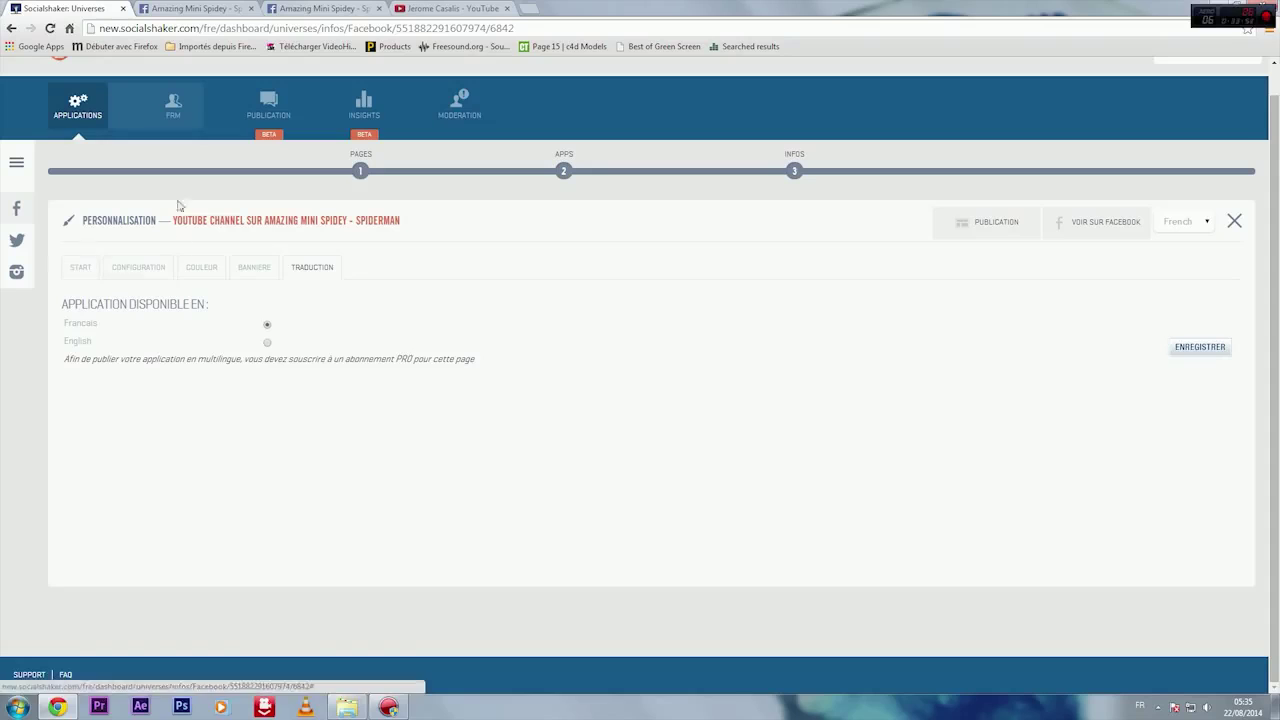
click(82, 110)
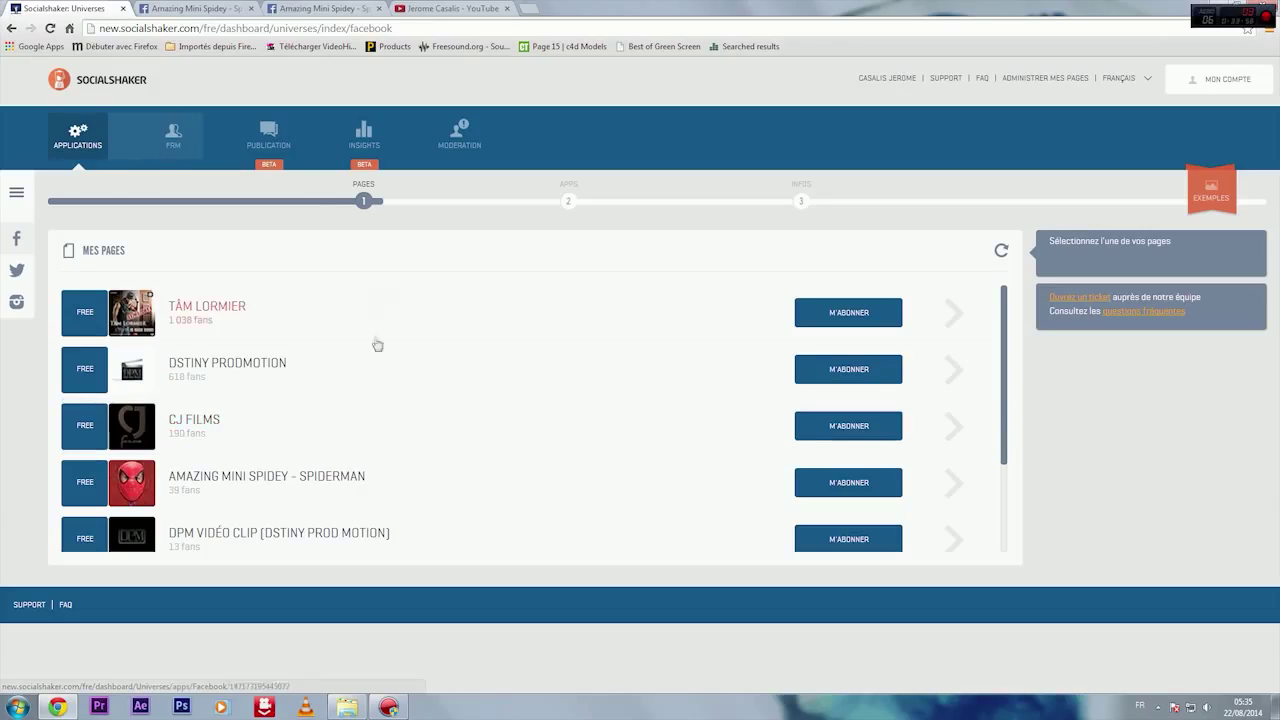
click(65, 497)
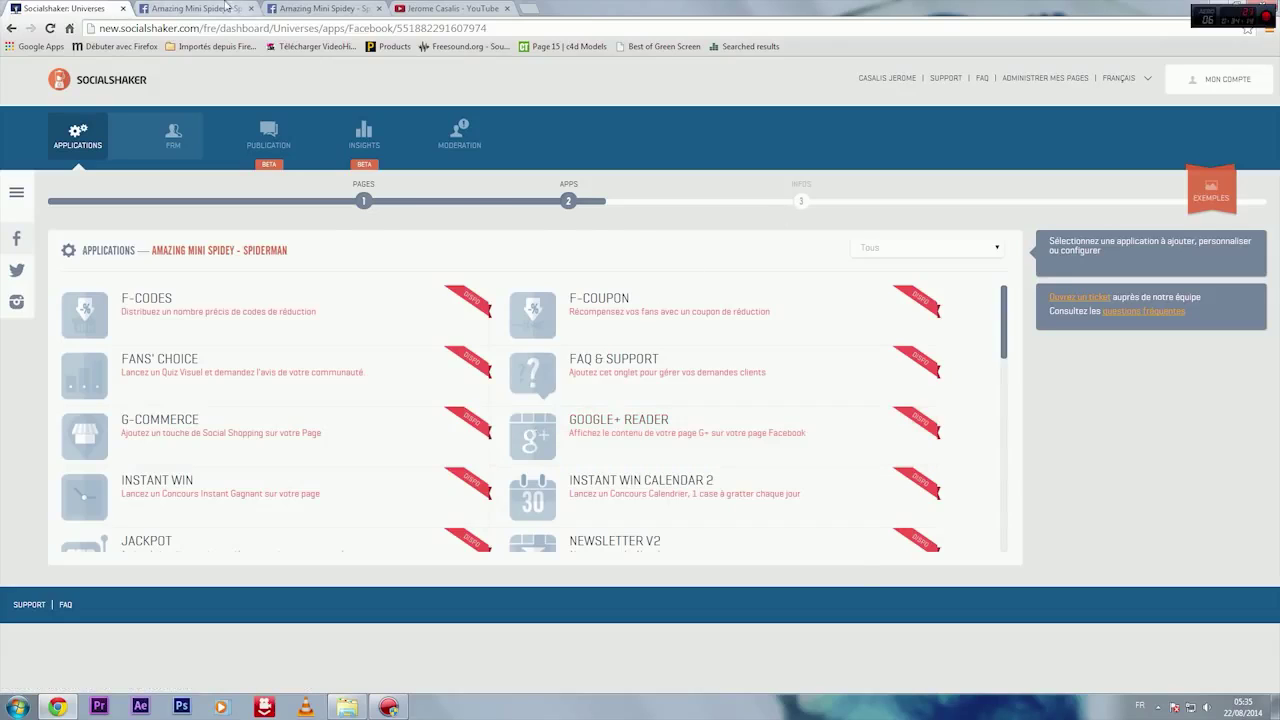
Close the Youtube Channels settings dialog and its Facebook browser tab, returning to the page's timeline.
click(226, 8)
click(764, 286)
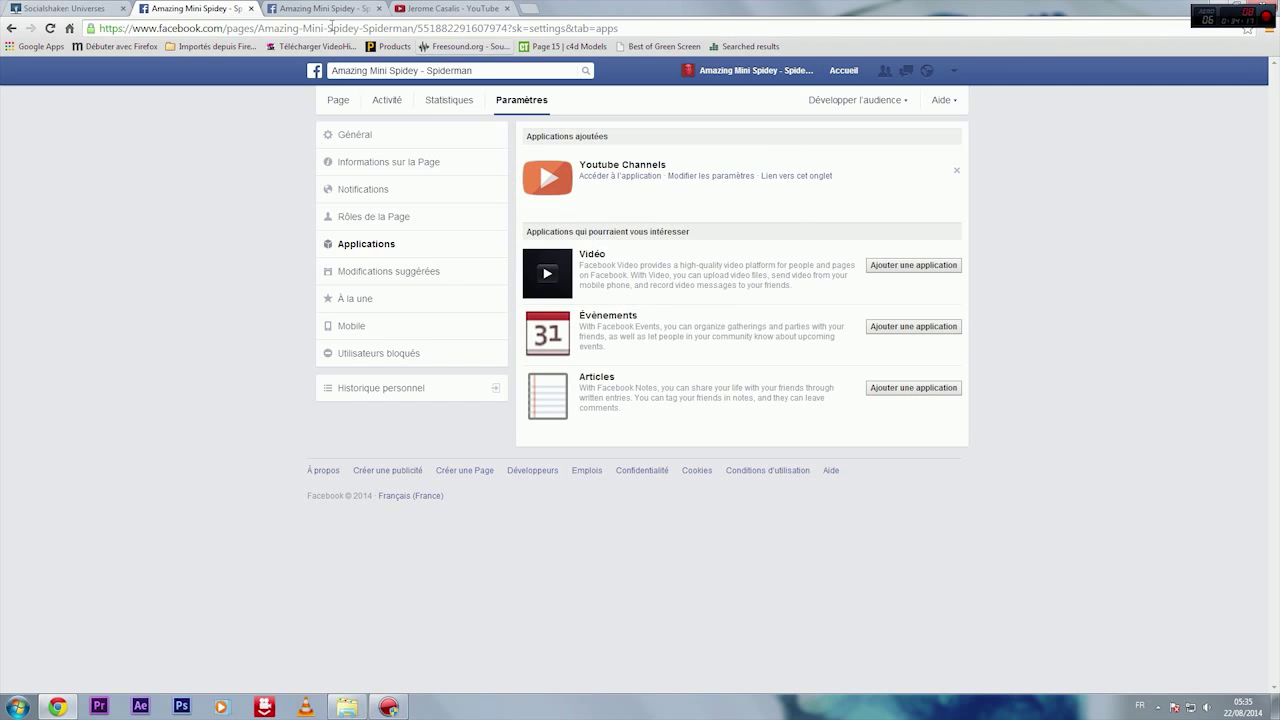
click(250, 8)
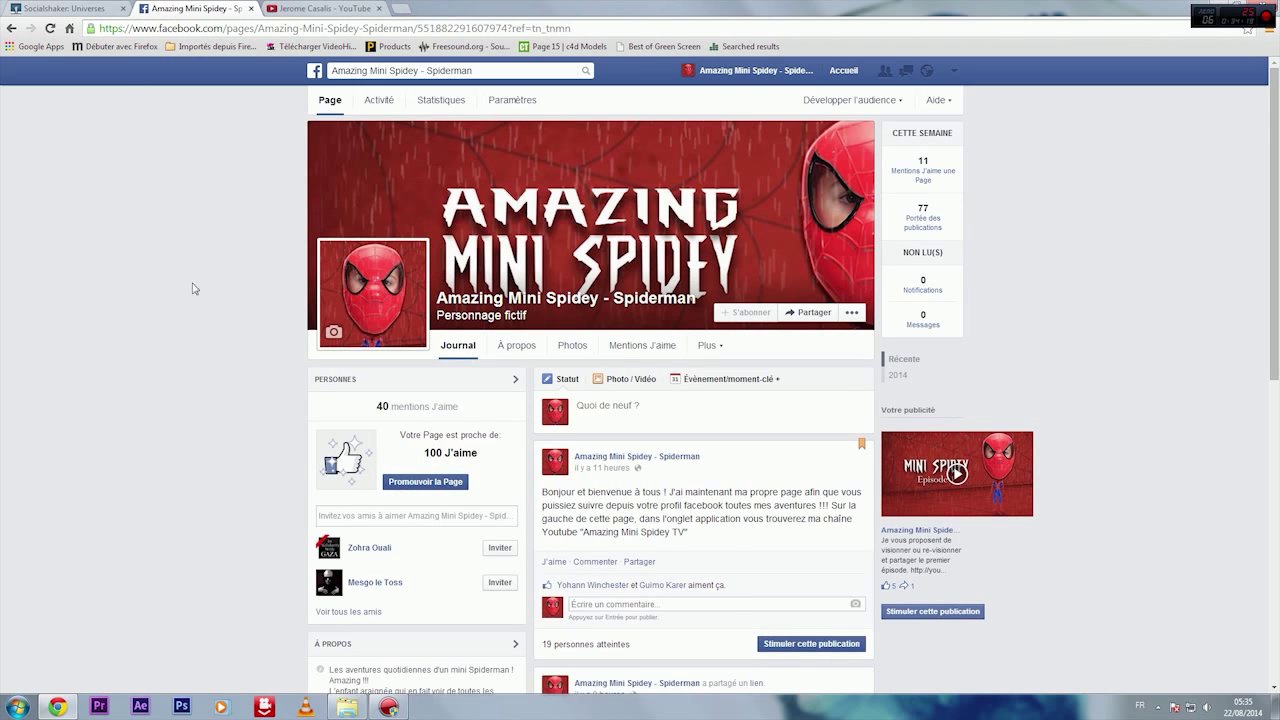
scroll(195, 285, down, 1)
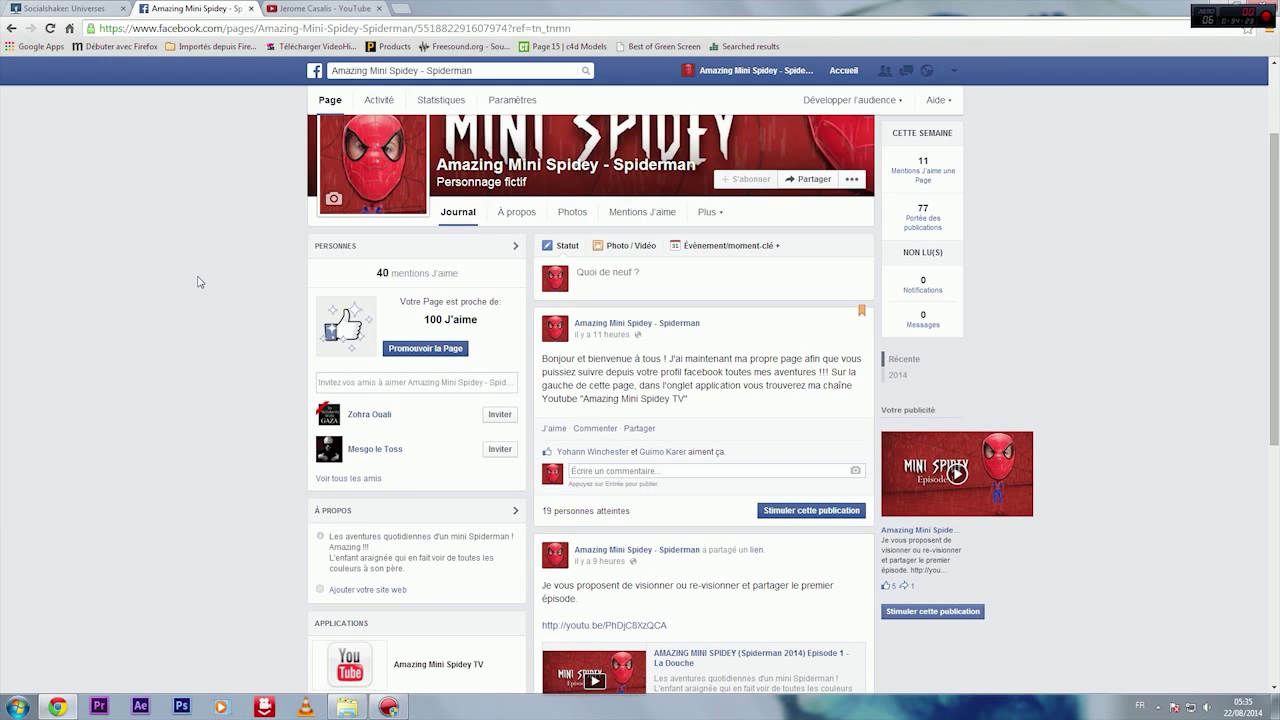
Switch to the YouTube channel and look through its home page, playlists and added videos, briefly revisiting SocialShaker.
click(334, 8)
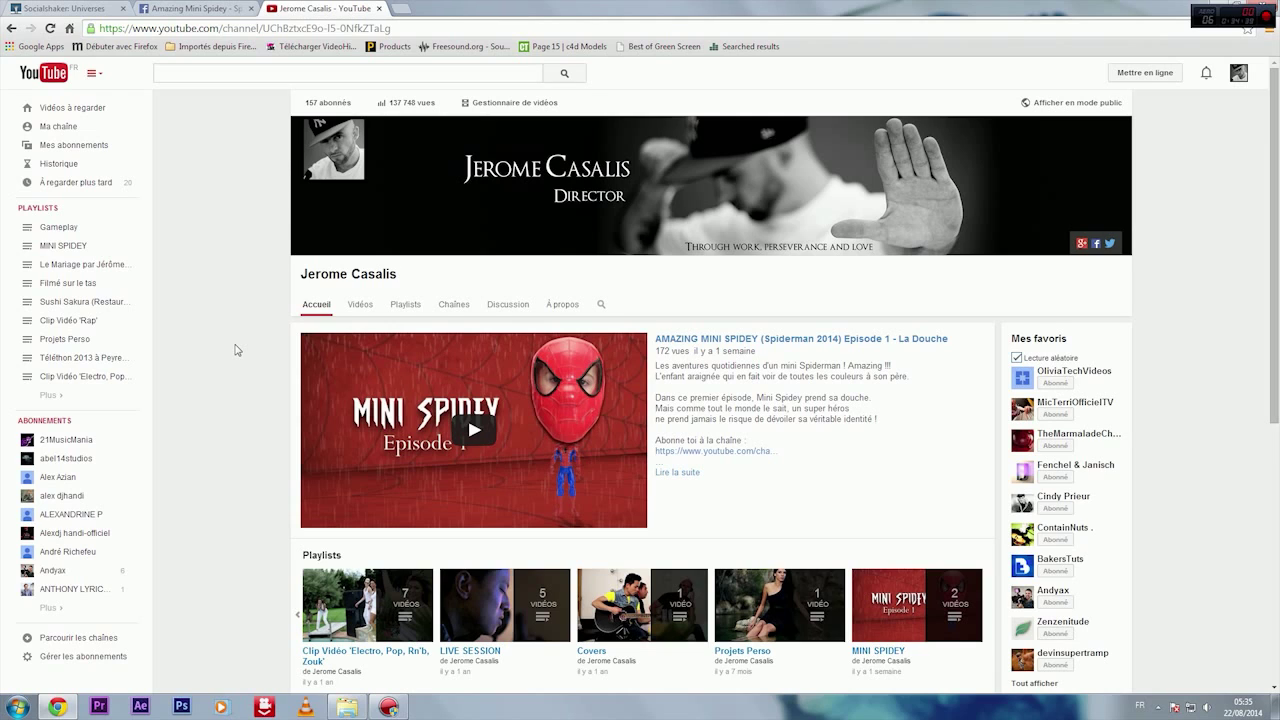
click(68, 8)
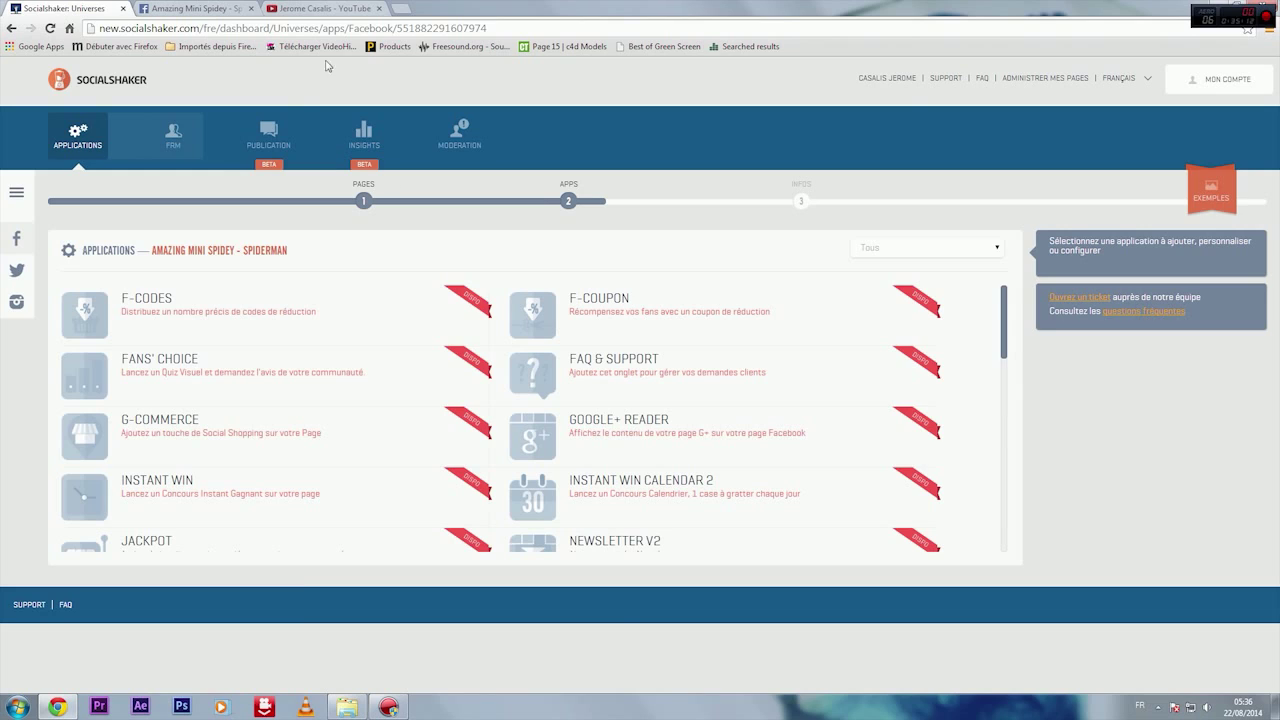
click(310, 8)
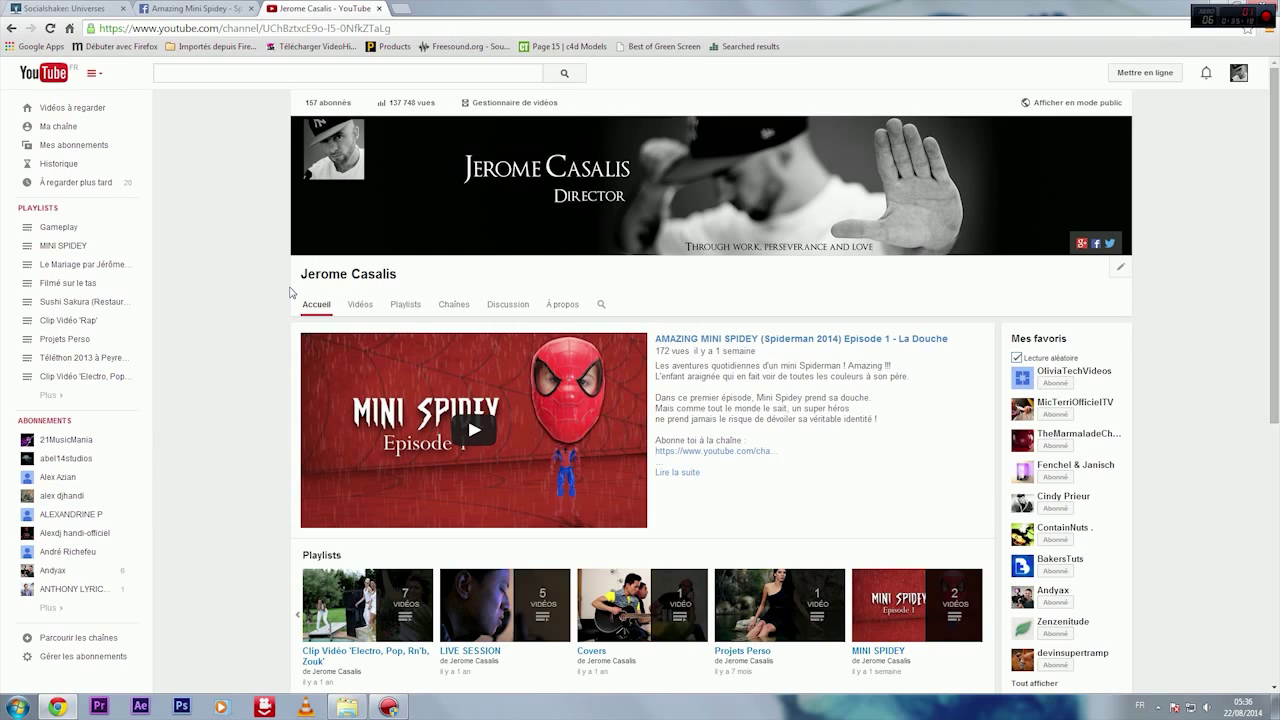
scroll(357, 496, down, 4)
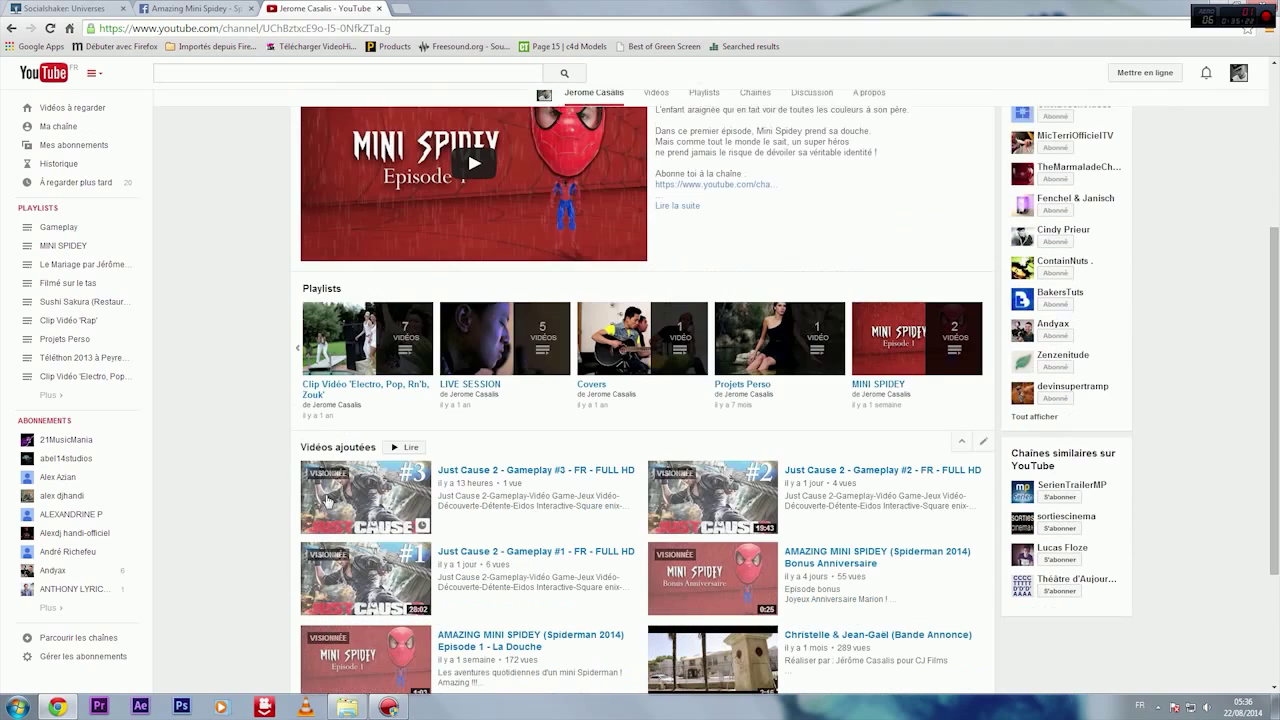
click(291, 348)
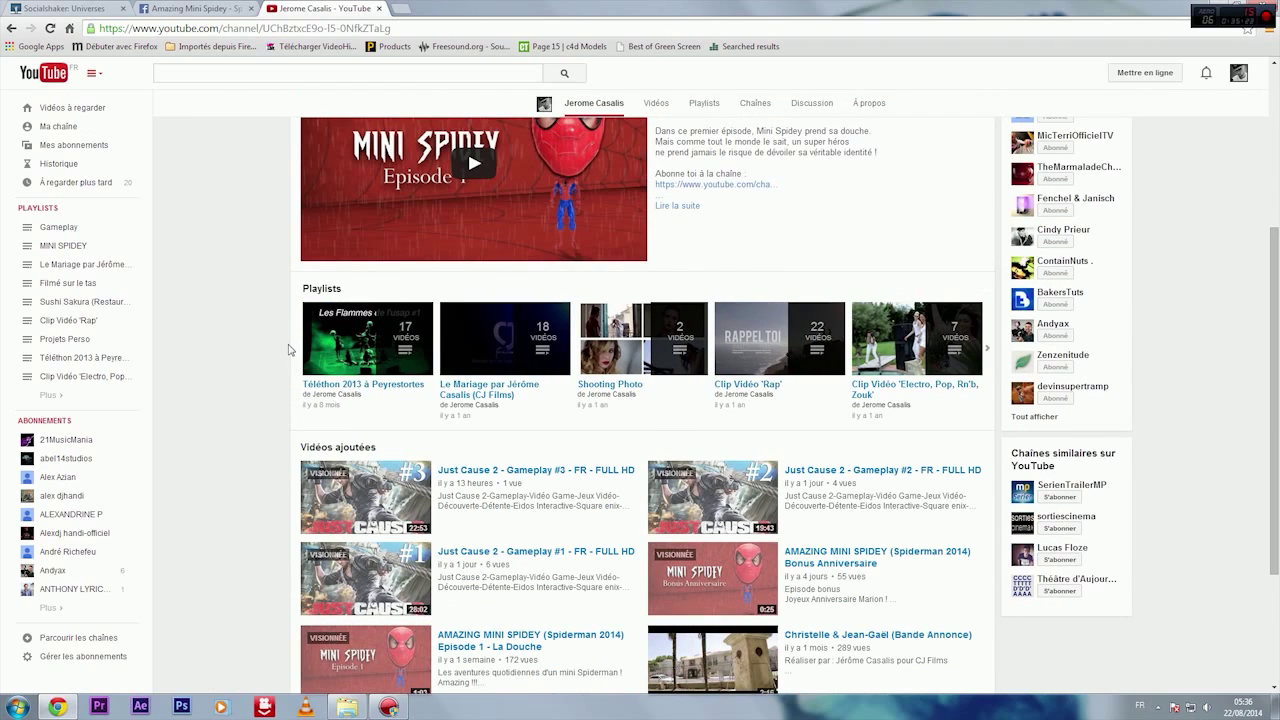
scroll(231, 394, up, 2)
scroll(231, 394, up, 1)
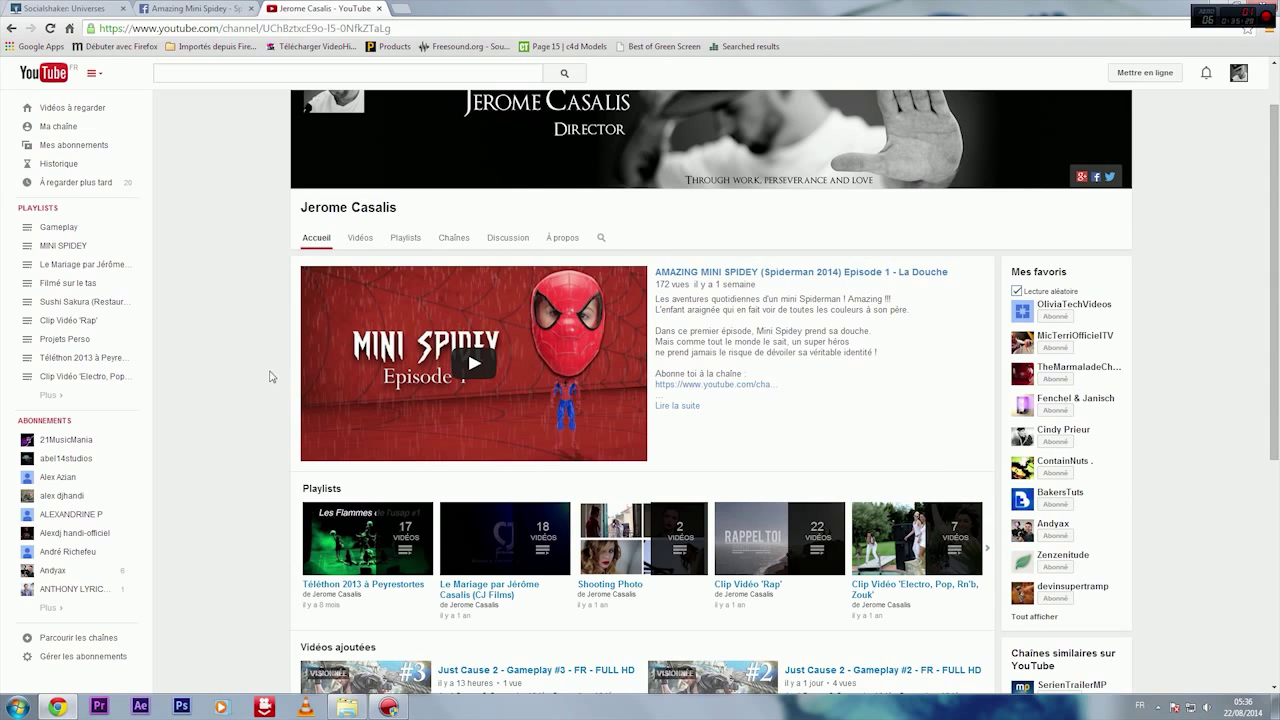
scroll(233, 415, up, 1)
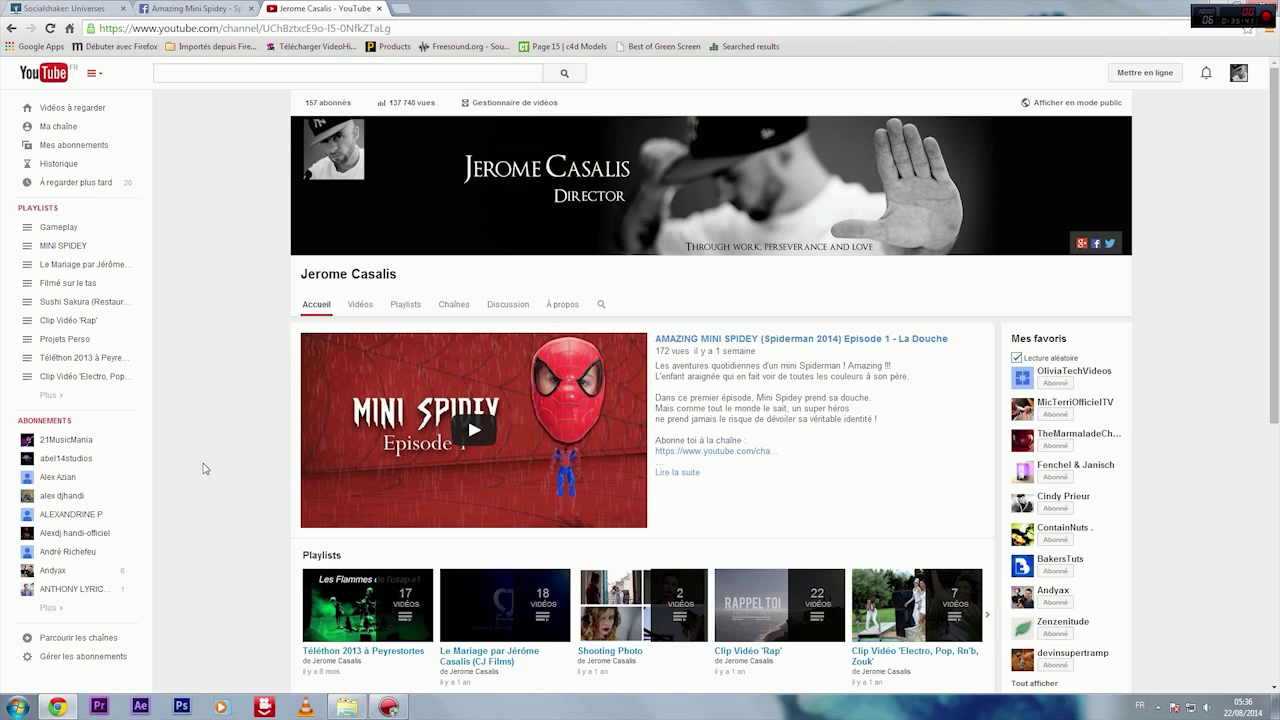
scroll(204, 468, down, 2)
scroll(204, 468, down, 2)
scroll(208, 467, down, 3)
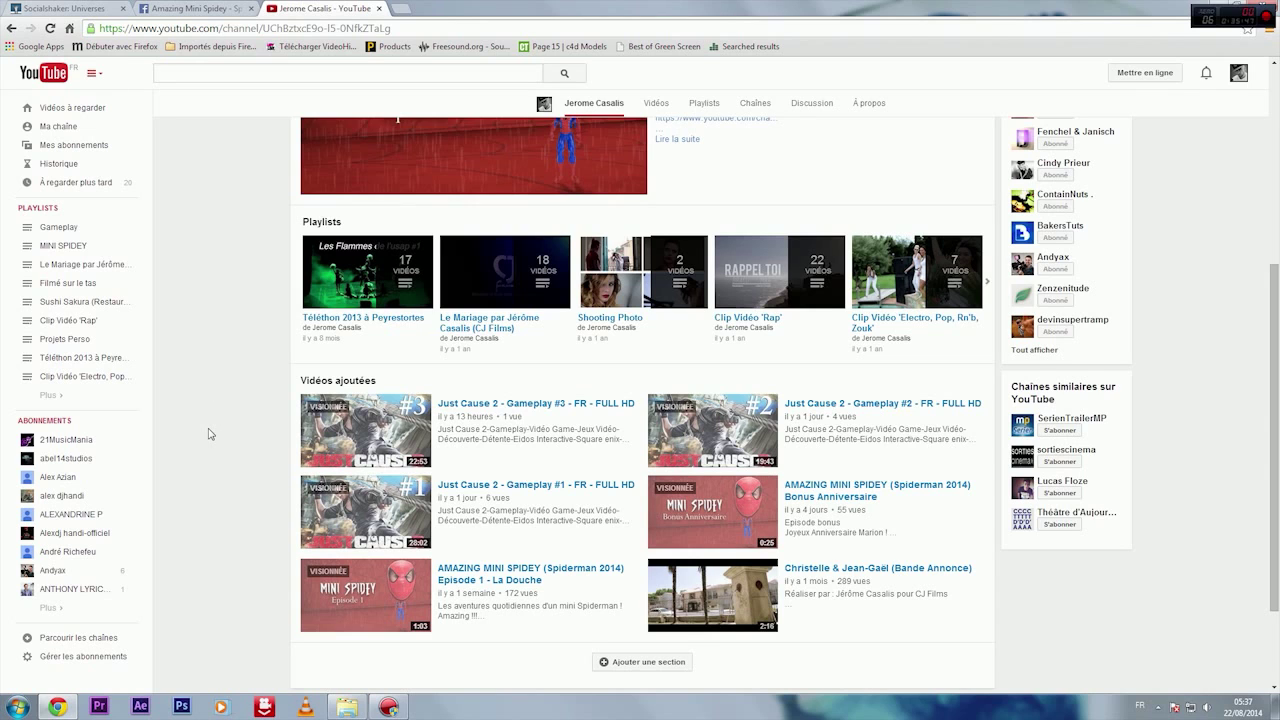
scroll(212, 432, up, 5)
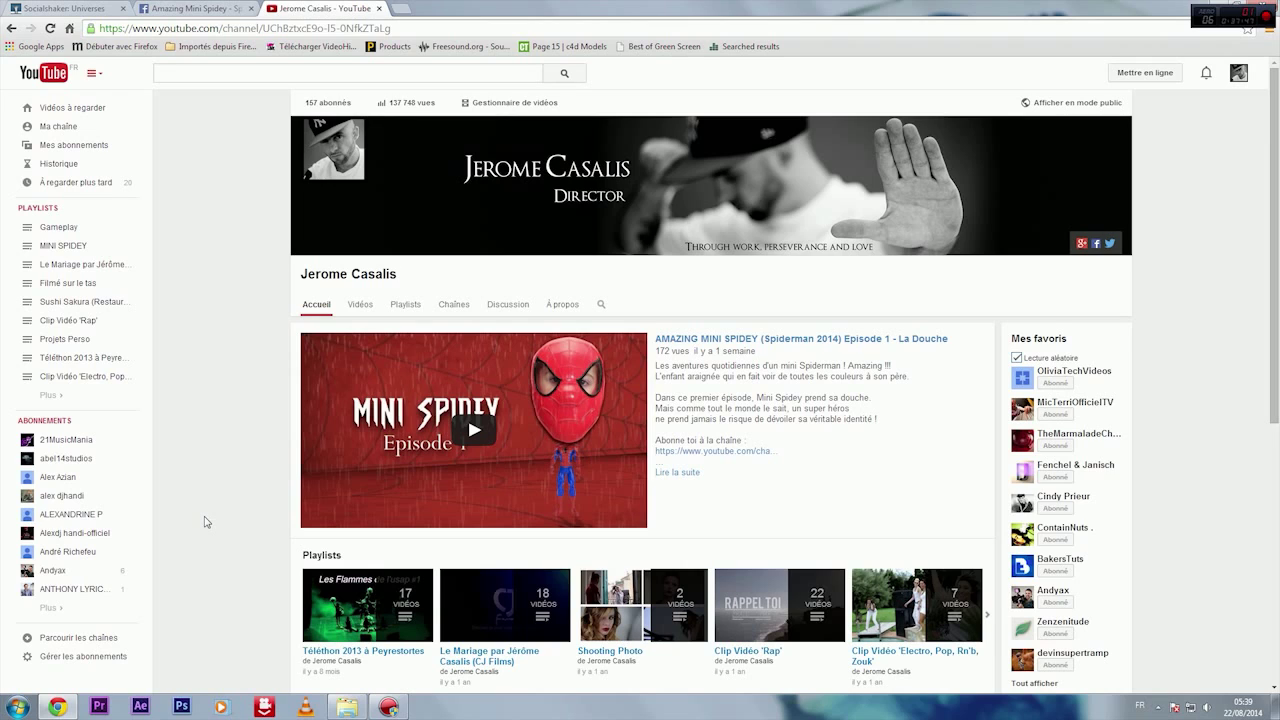
scroll(205, 521, down, 1)
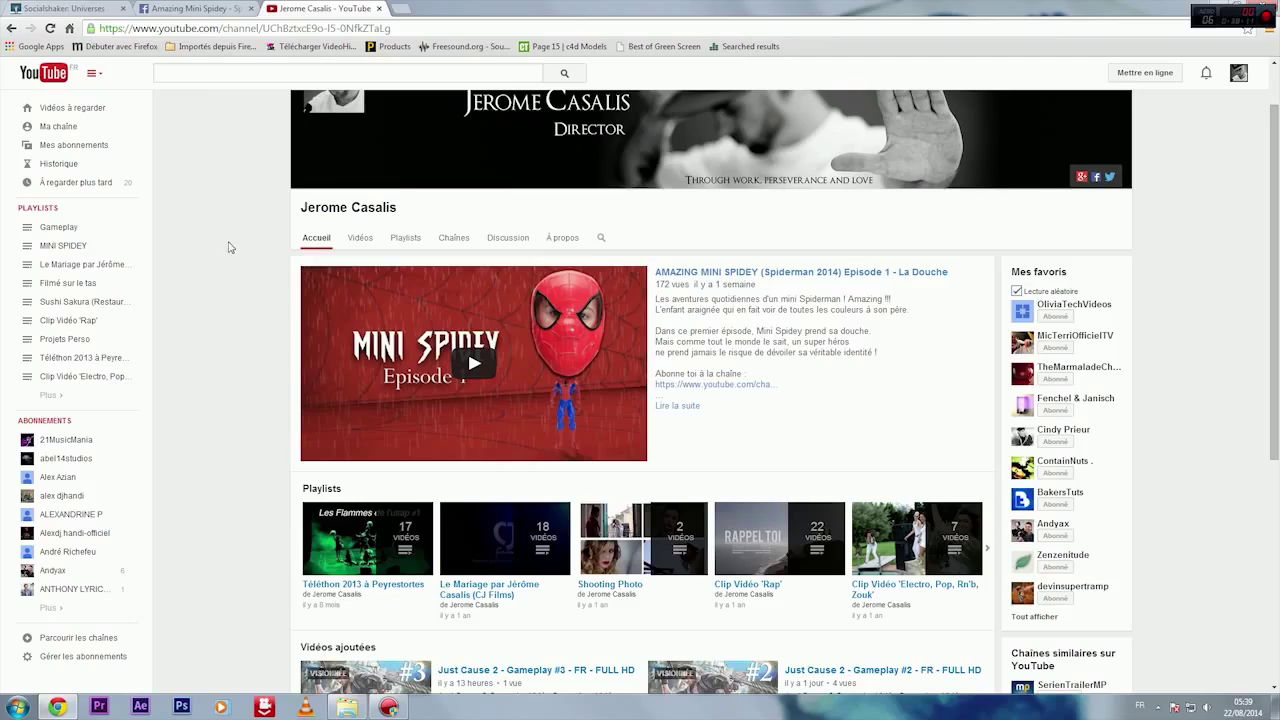
scroll(240, 300, up, 1)
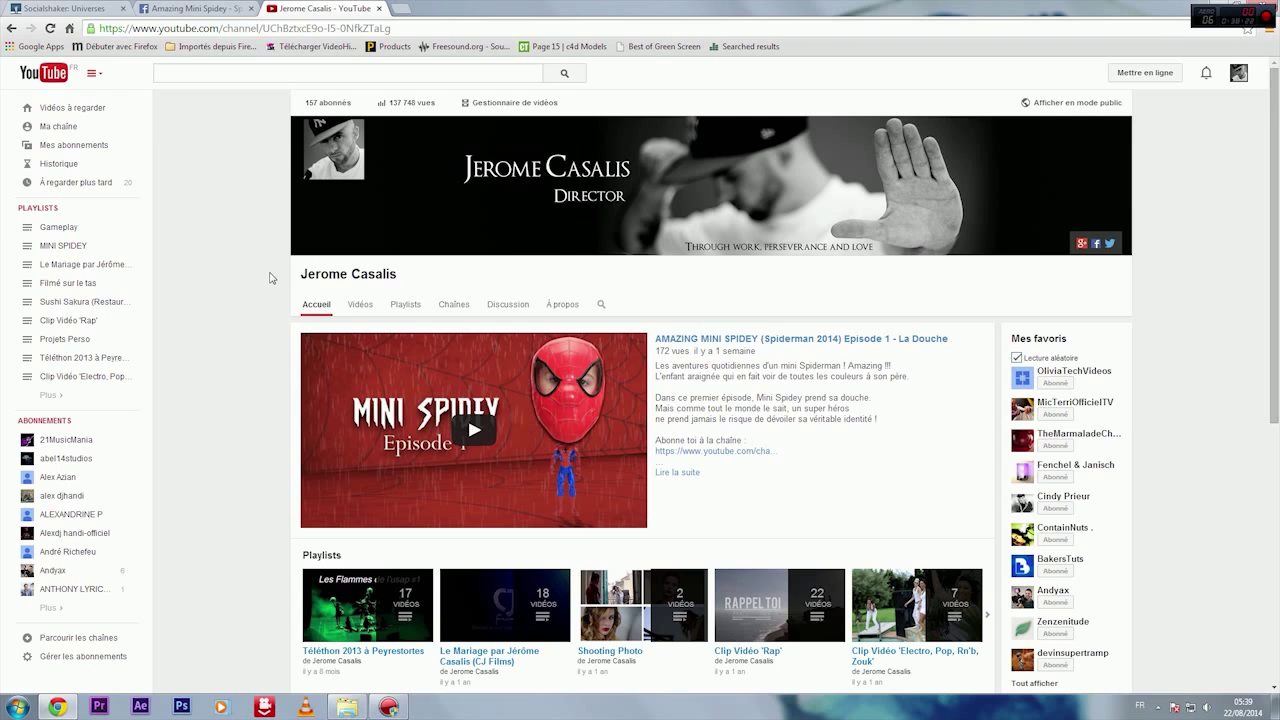
Revisit the SocialShaker applications list and the Amazing Mini Spidey Facebook page in turn, ending on the YouTube channel's home page.
click(95, 8)
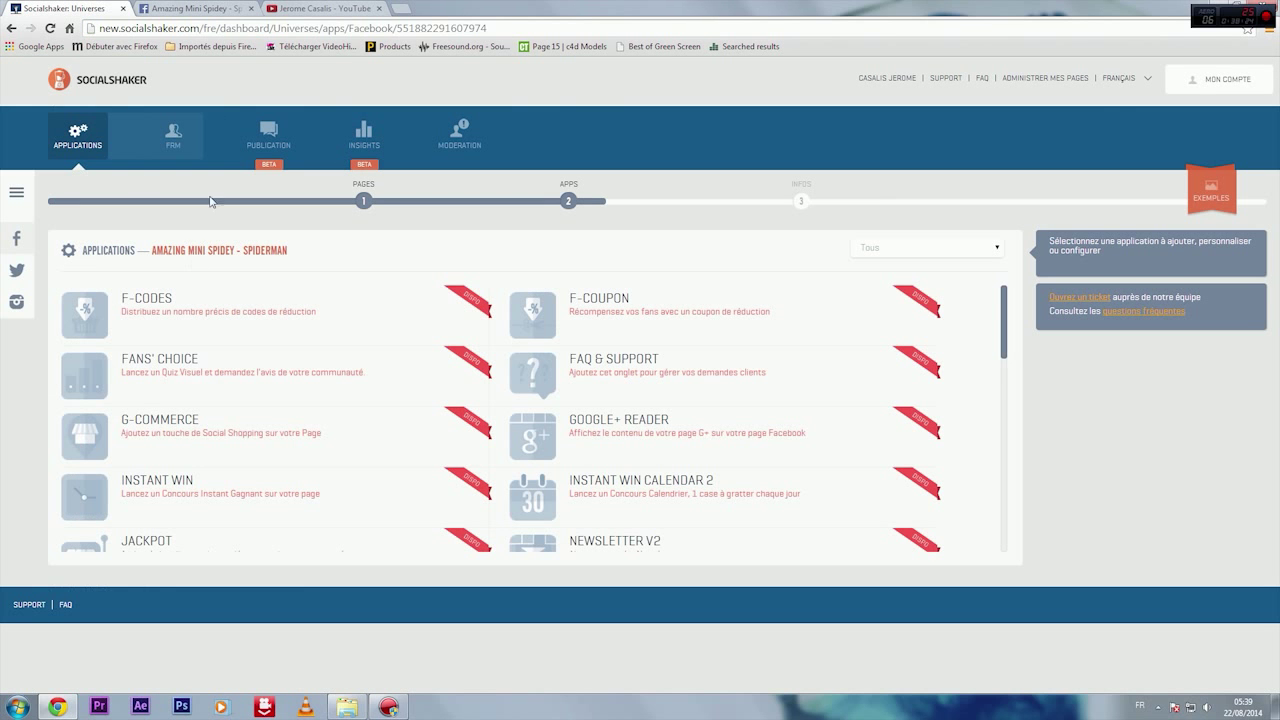
click(176, 8)
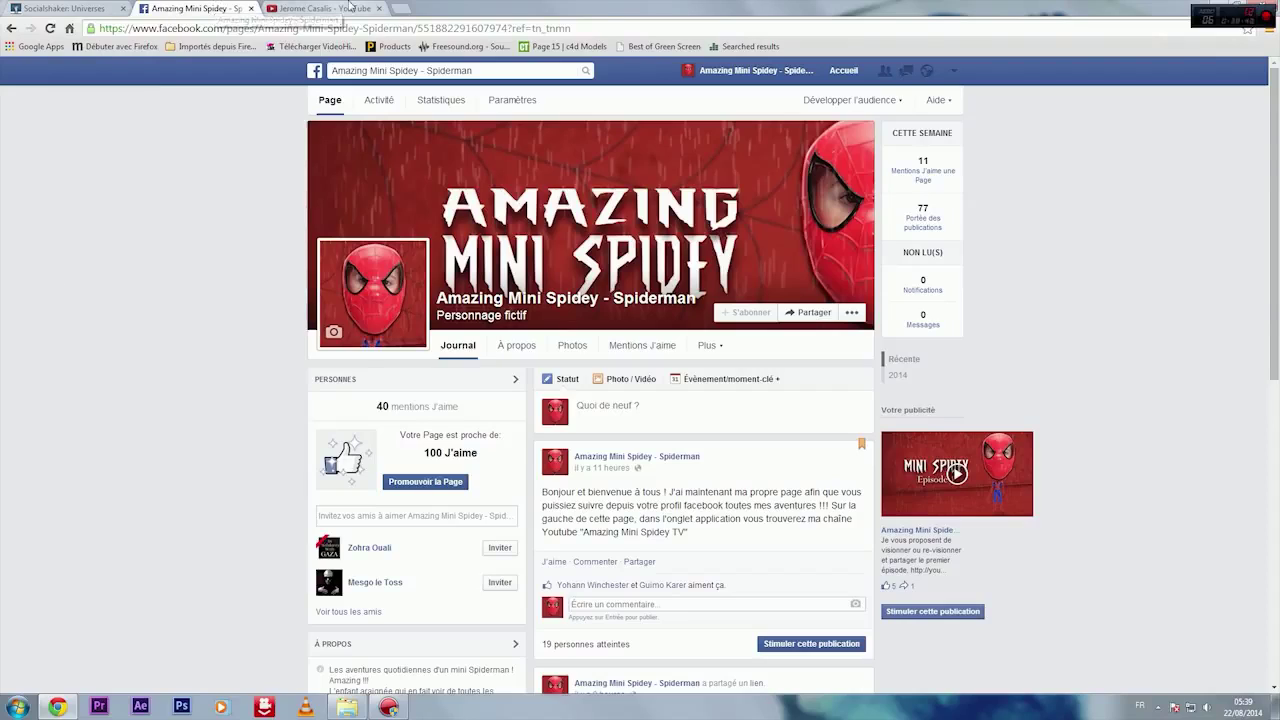
click(70, 6)
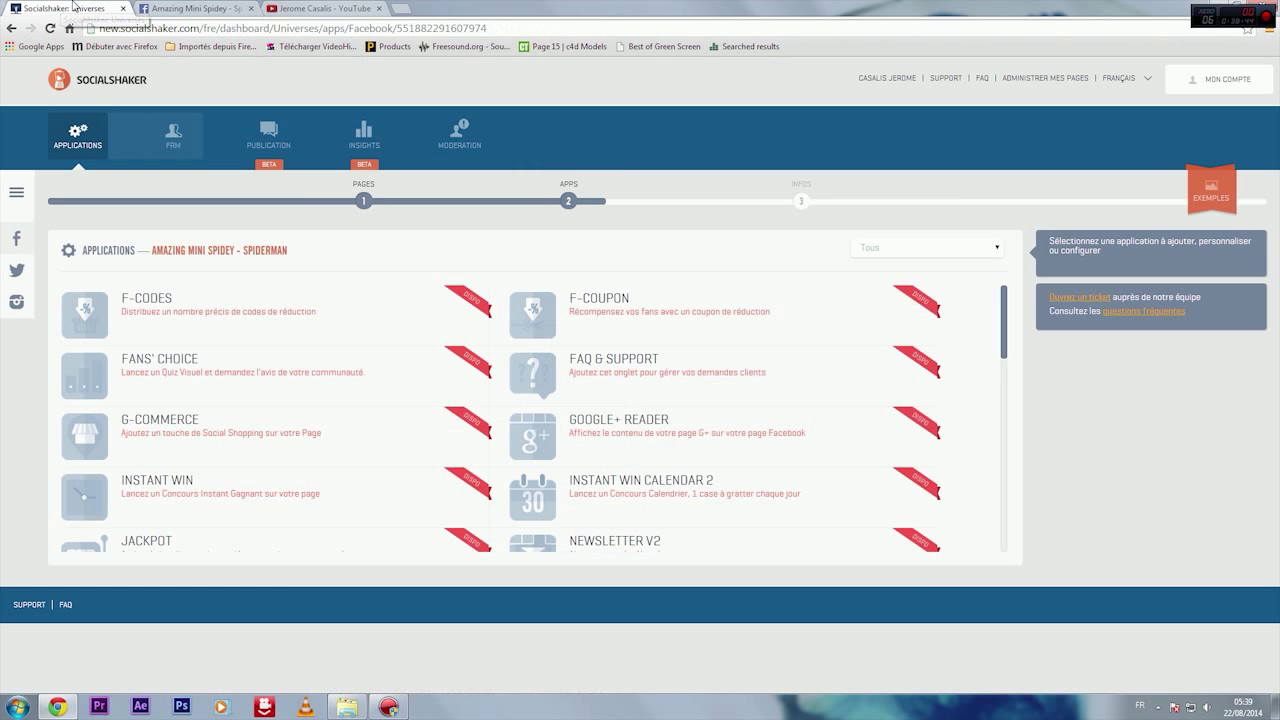
click(170, 6)
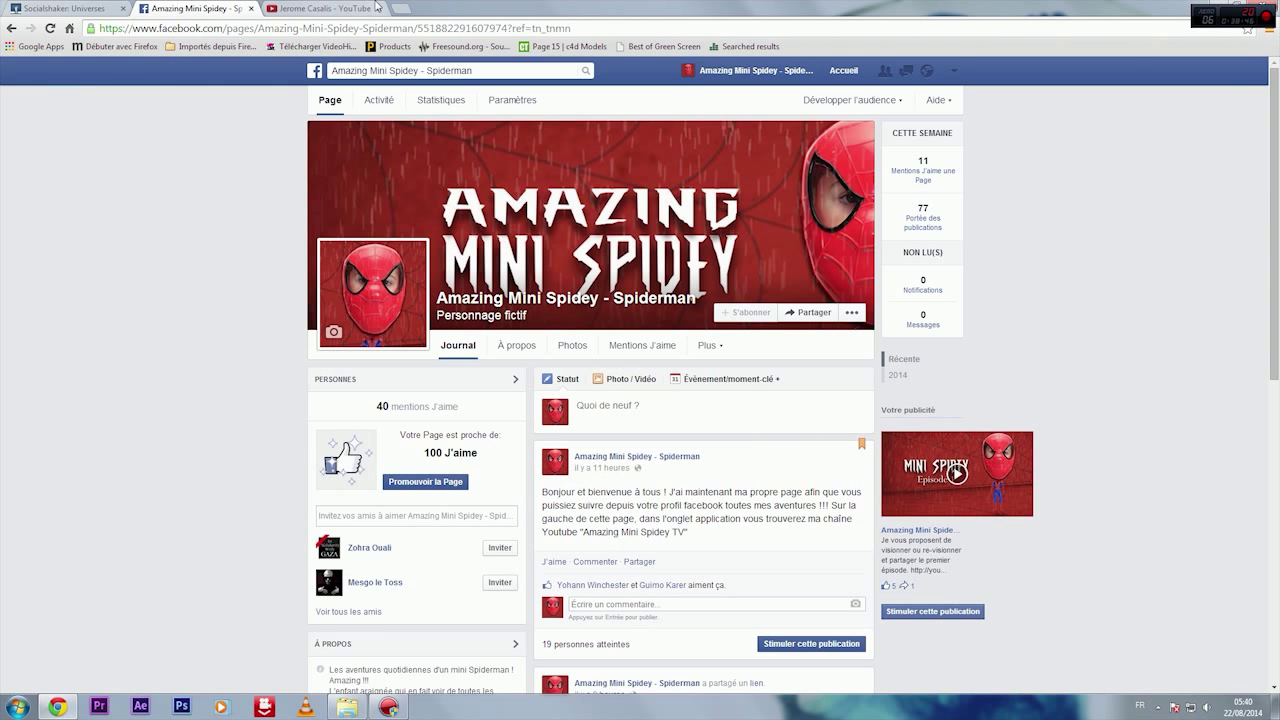
click(345, 8)
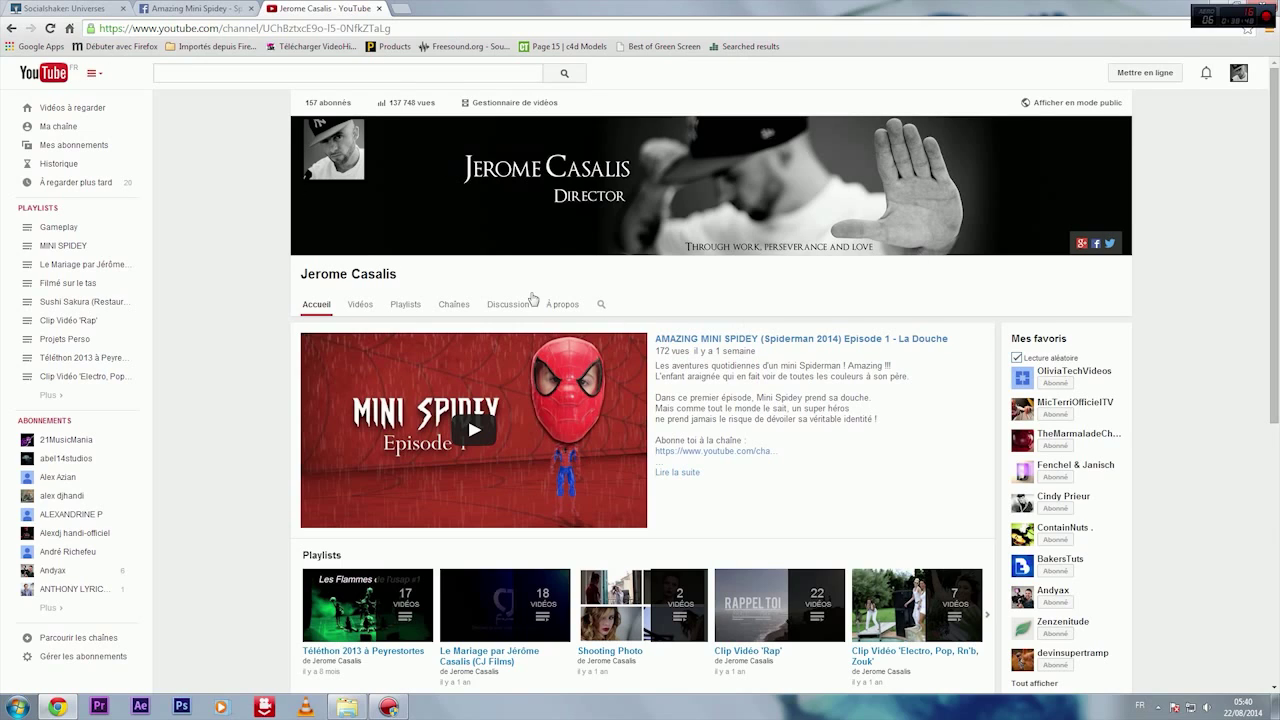